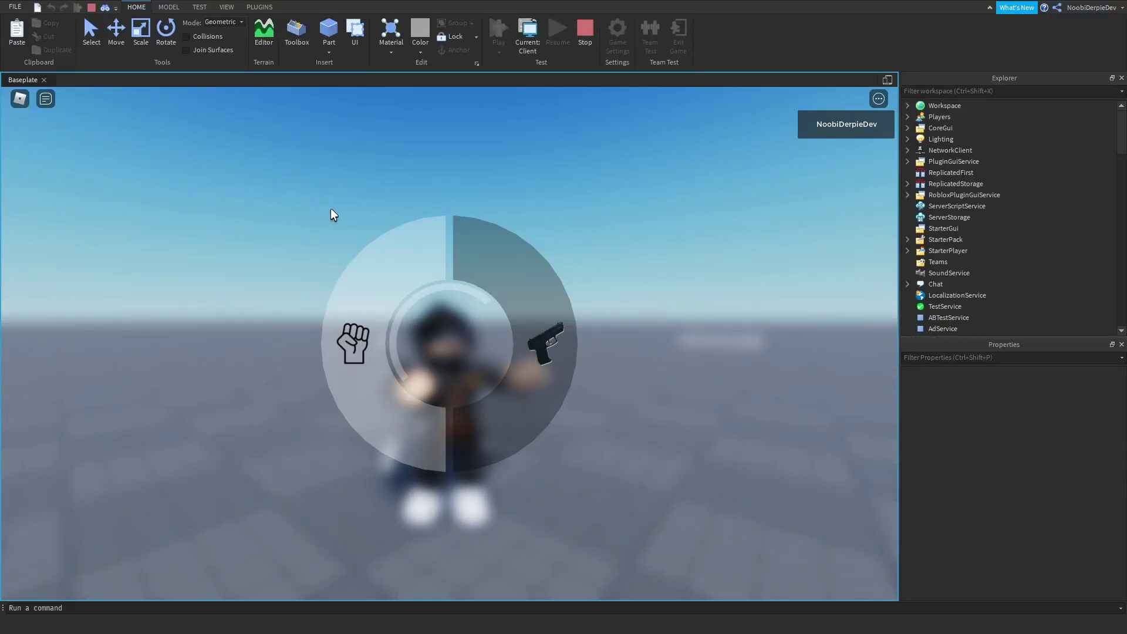
Test the radial weapon menu in the running game by switching between the fist and pistol and using the equipped weapon
click(663, 242)
right_drag(663, 243, 662, 243)
key(q)
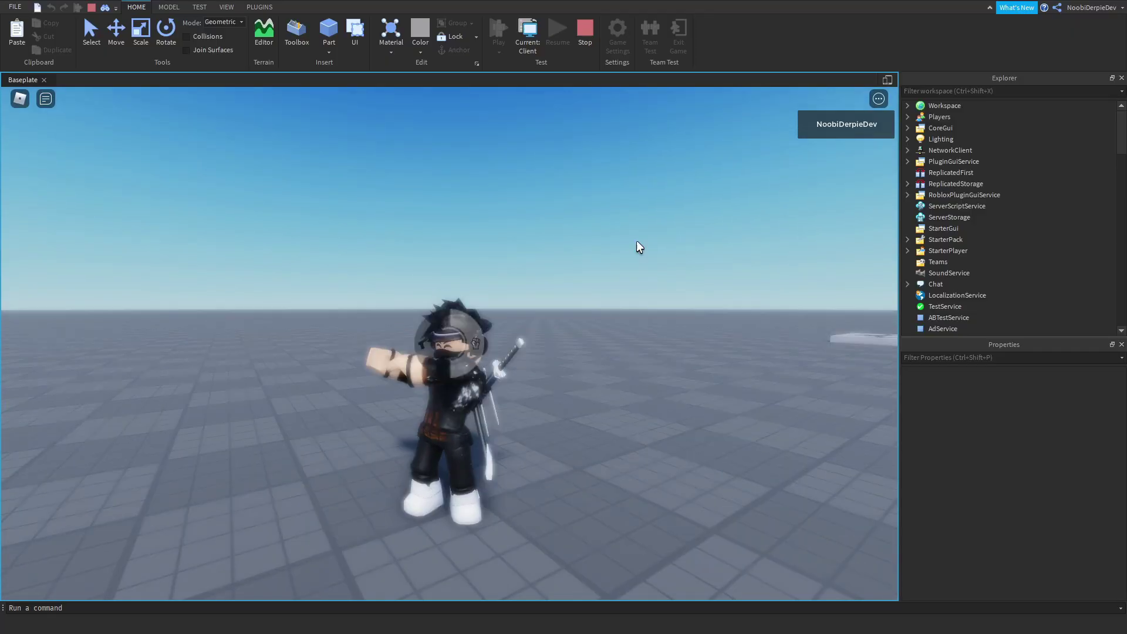
click(654, 297)
key(q)
click(654, 277)
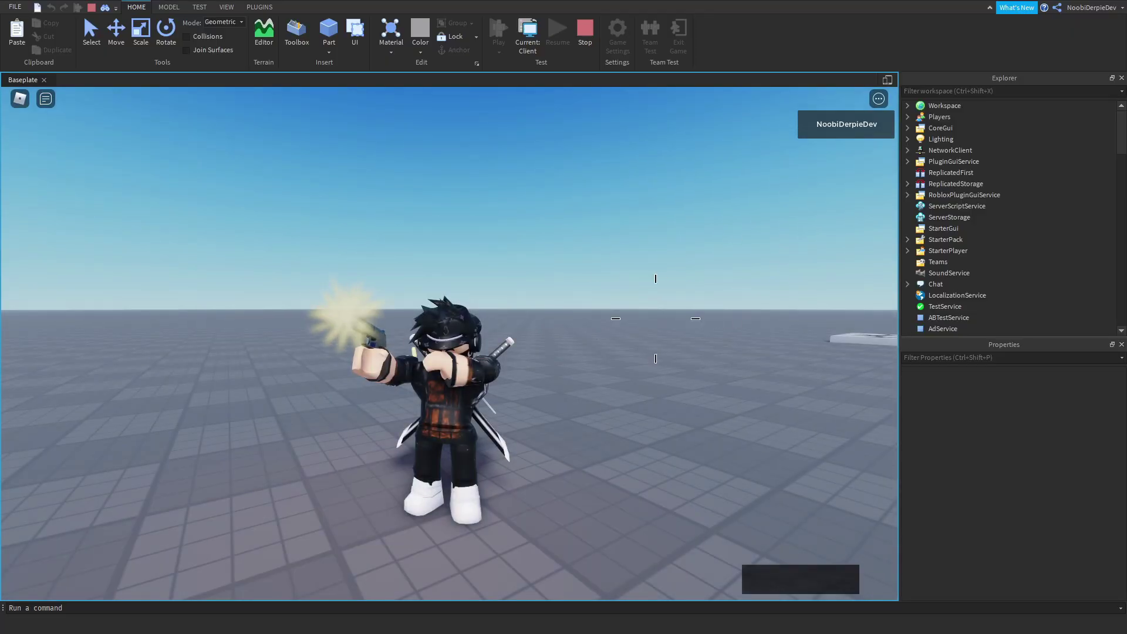
key(q)
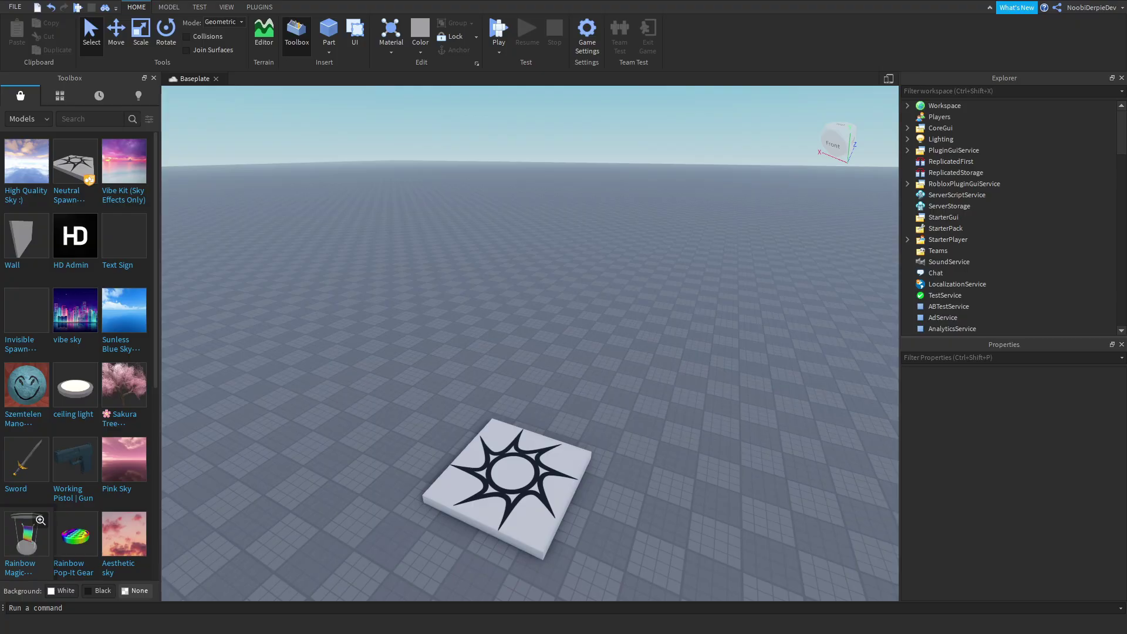
right_drag(516, 322, 516, 321)
key(w)
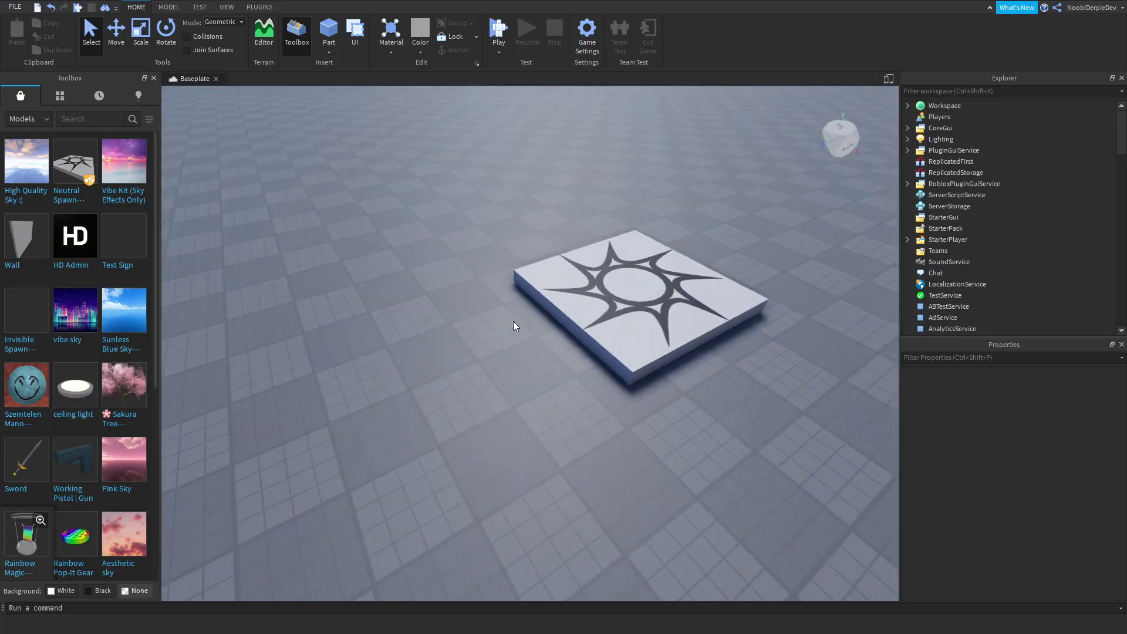
key(a)
right_drag(581, 368, 581, 367)
drag(342, 213, 659, 428)
click(659, 428)
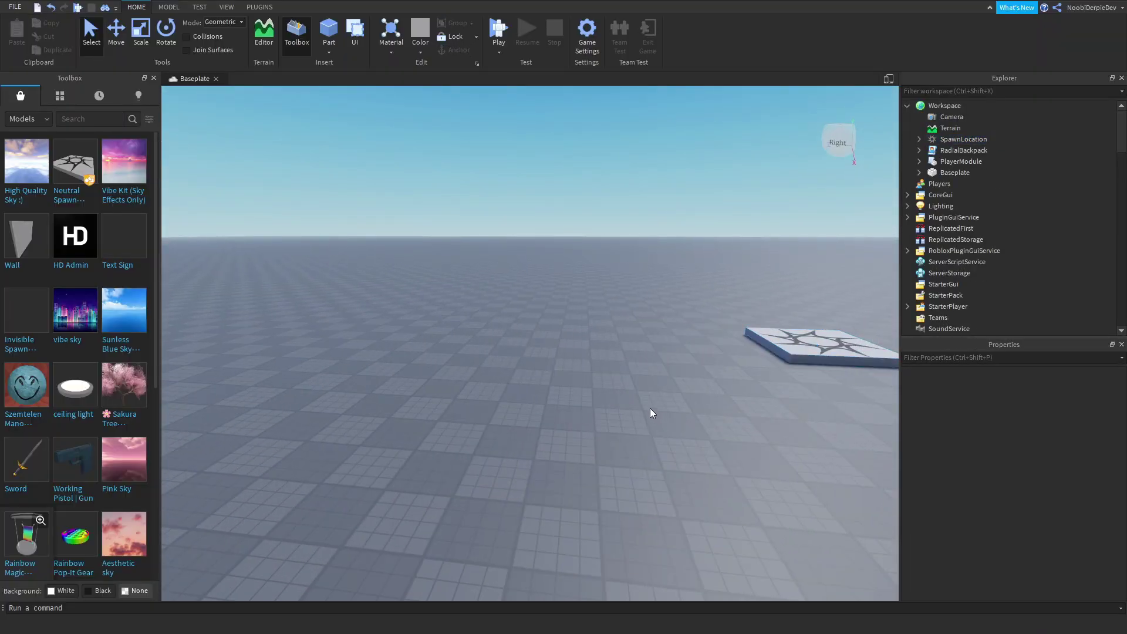
click(908, 107)
right_drag(538, 272, 538, 272)
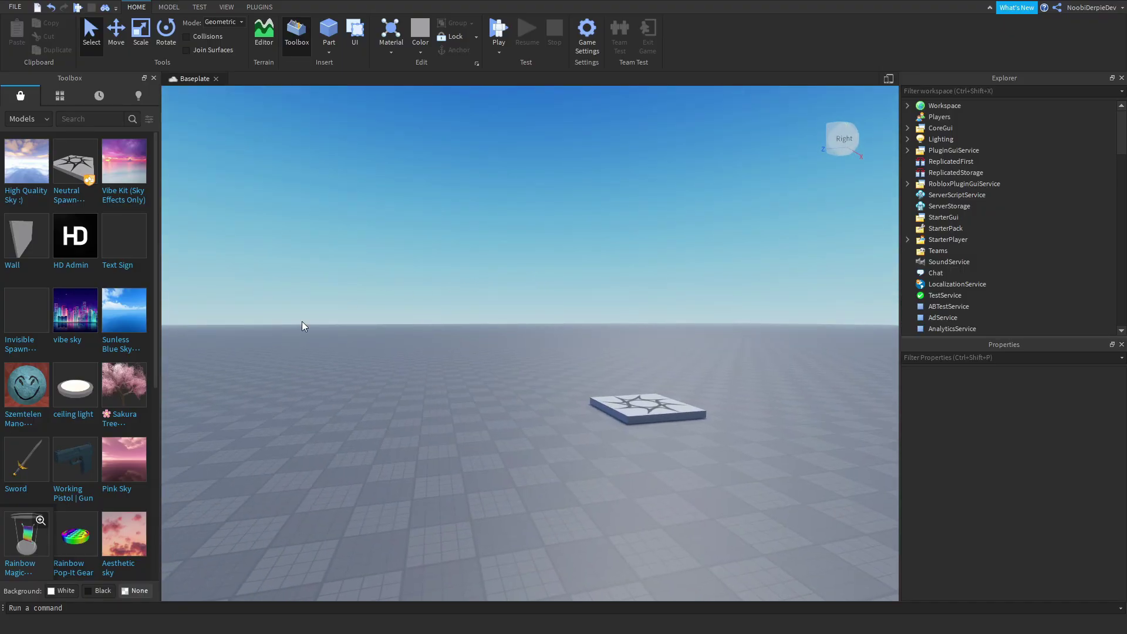
right_drag(516, 212, 516, 211)
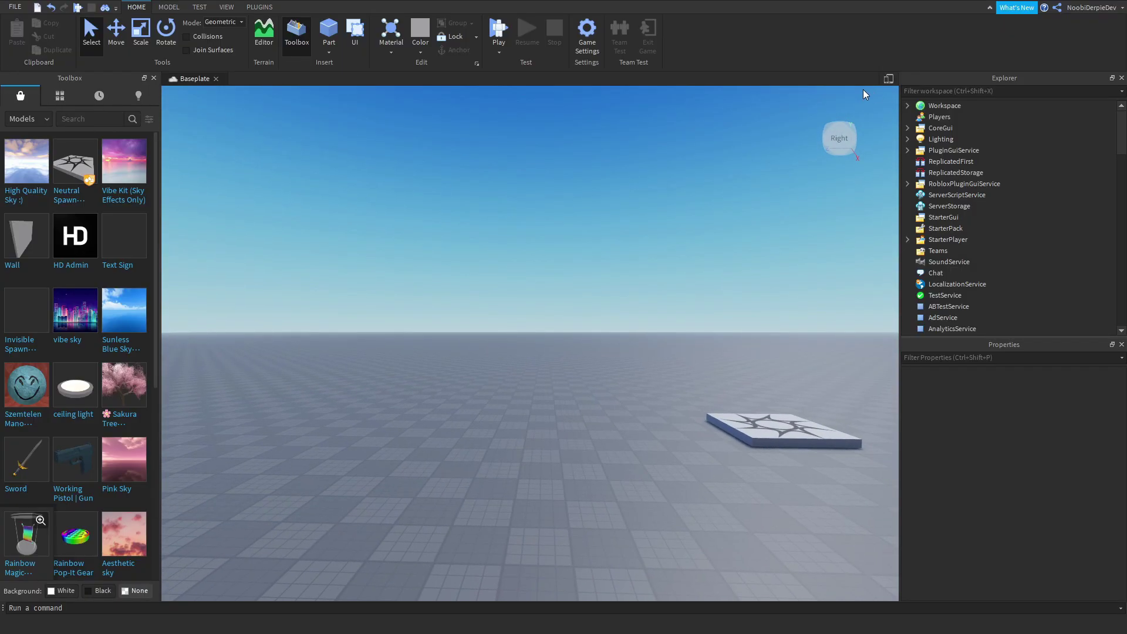
Examine RadialBackpack and PlayerModule in the Workspace, including the scripts nested under PlayerModule's CameraModule
click(907, 106)
click(951, 150)
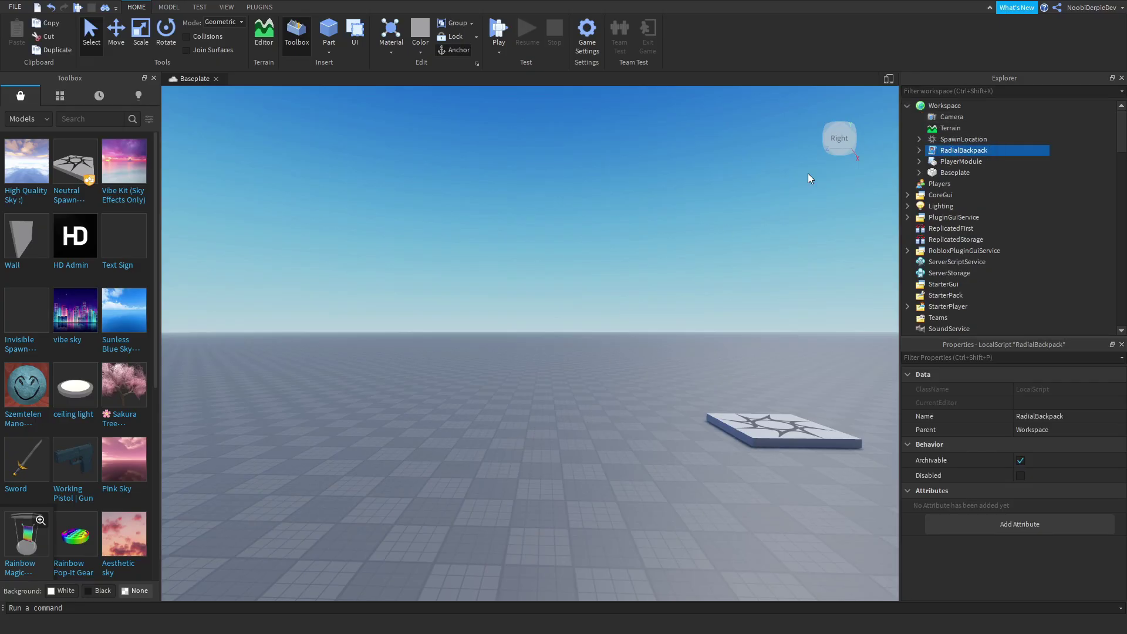
click(951, 161)
click(949, 153)
click(947, 160)
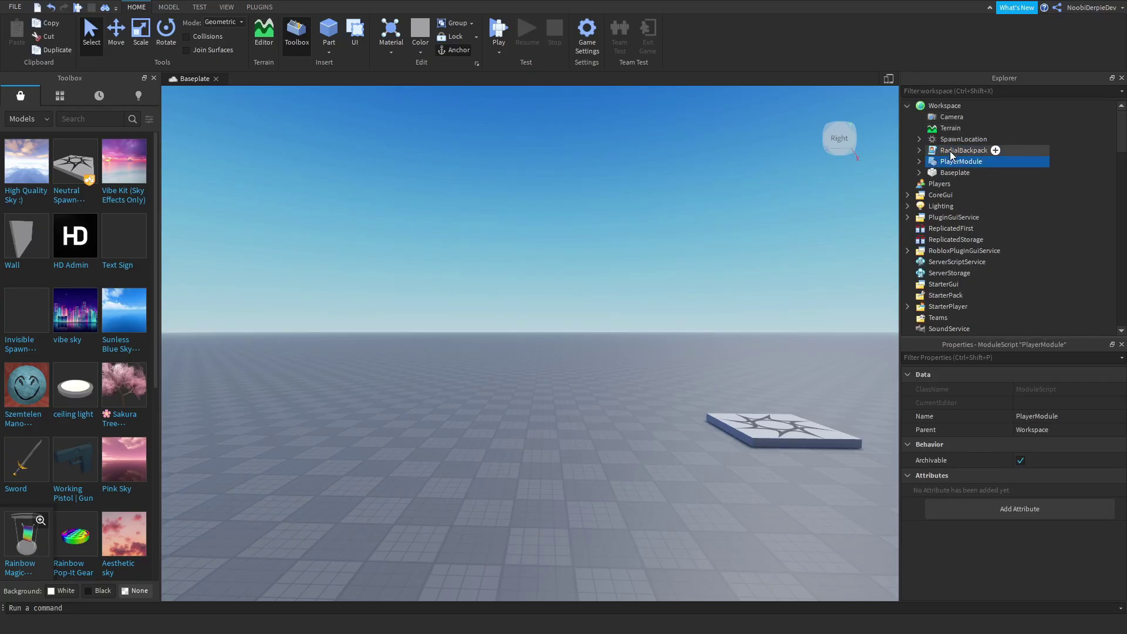
click(945, 153)
click(938, 161)
click(919, 162)
click(932, 173)
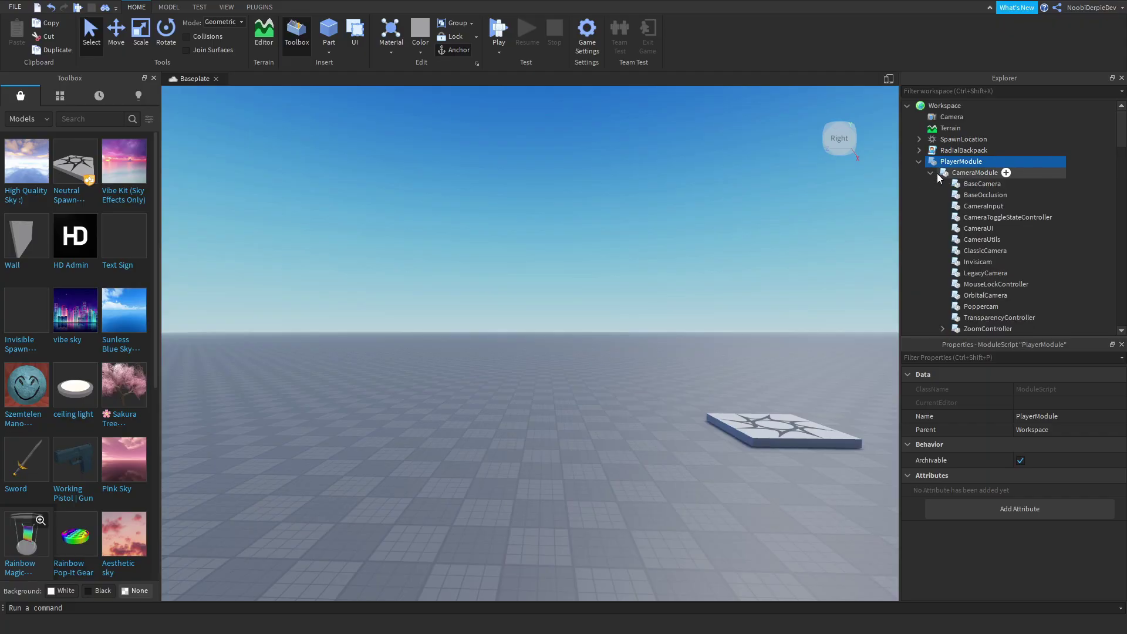
scroll(963, 196, down, 1)
scroll(963, 196, up, 3)
click(931, 173)
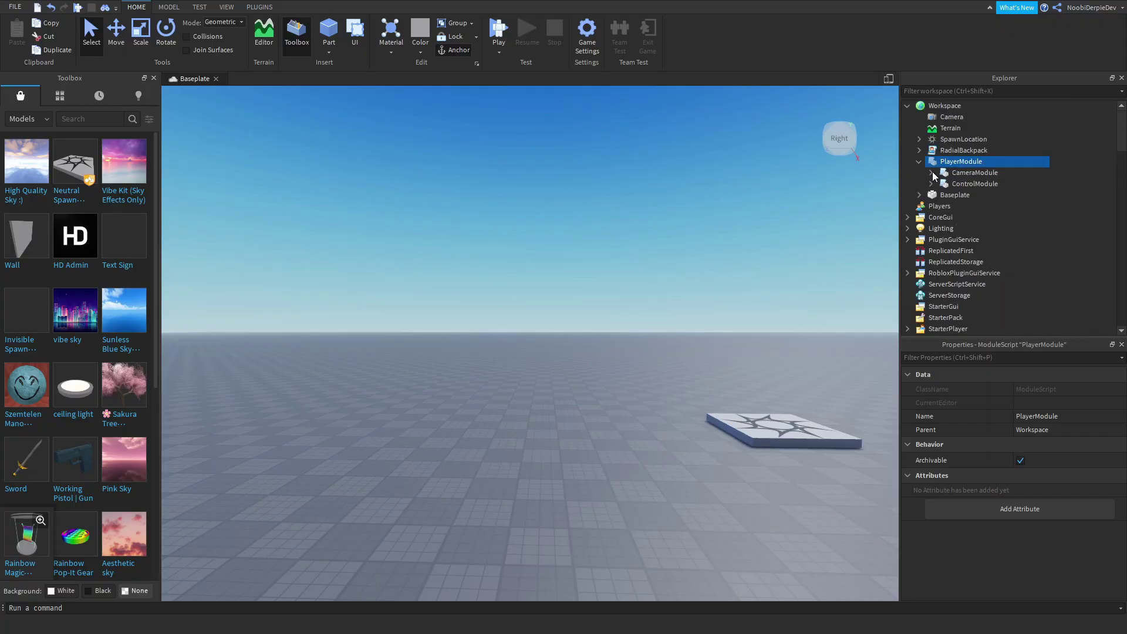
click(919, 162)
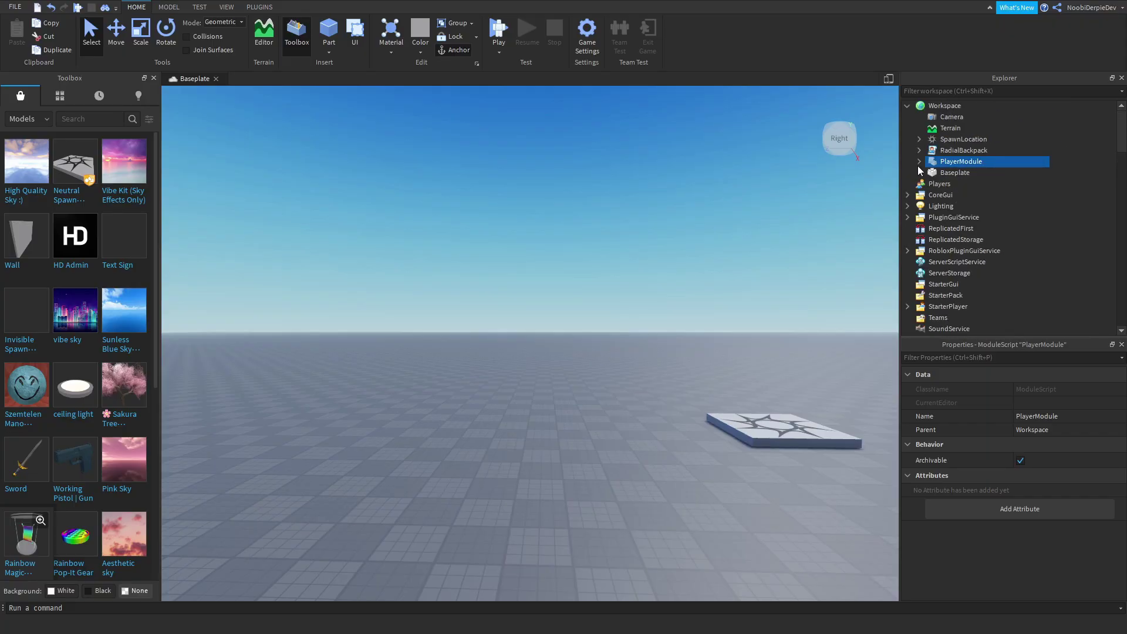
Move RadialBackpack and PlayerModule together from the Workspace into StarterPlayerScripts under StarterPlayer
click(962, 150)
ctrl+click(961, 162)
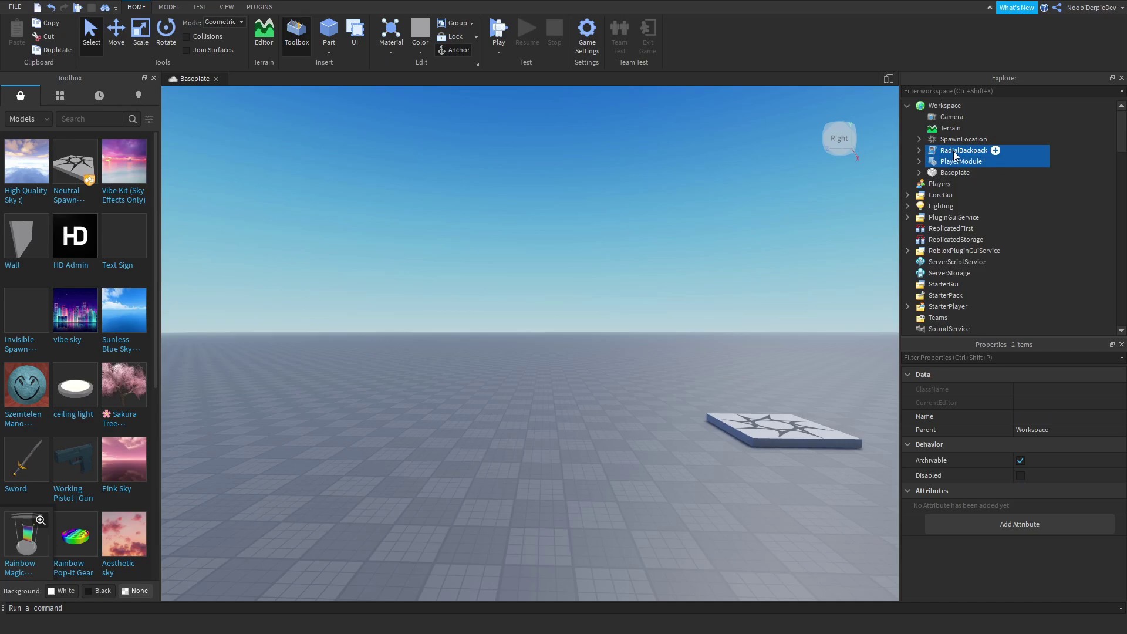
drag(961, 162, 969, 263)
click(970, 243)
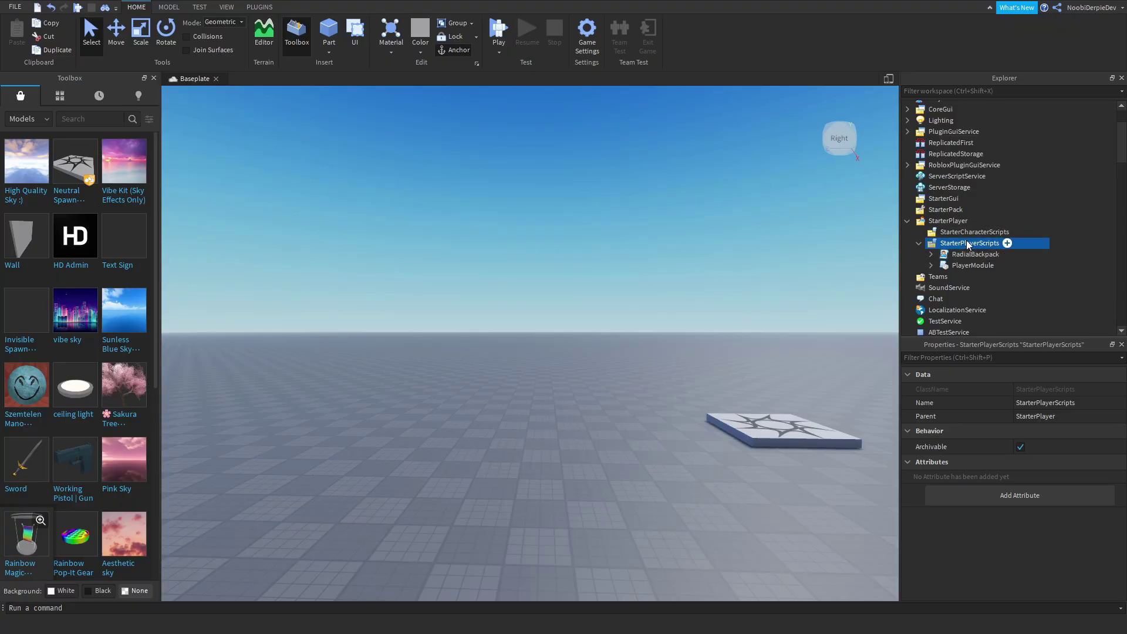
Add a Tool to StarterPack and name it Hands
click(956, 211)
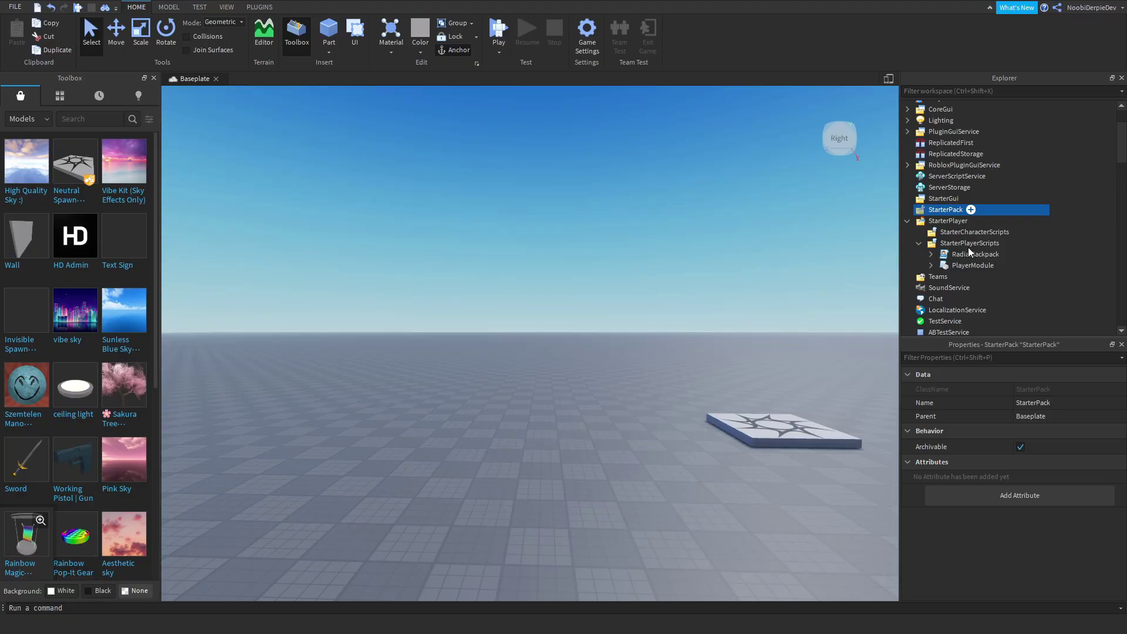
click(954, 264)
click(955, 218)
double_click(946, 229)
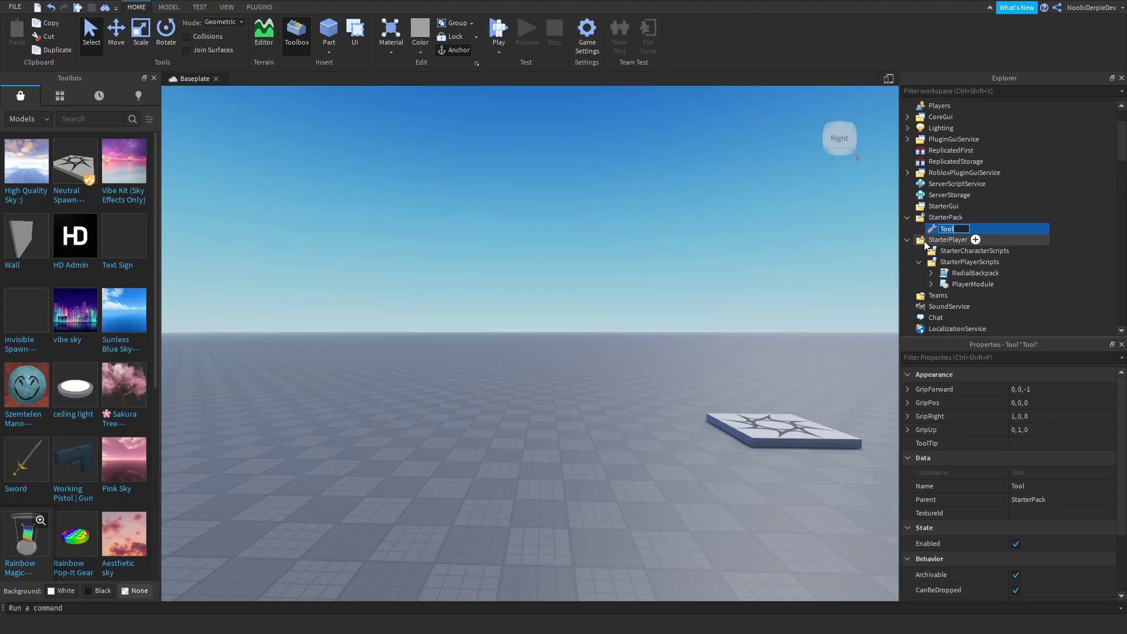
text(Hamds)
key(Return)
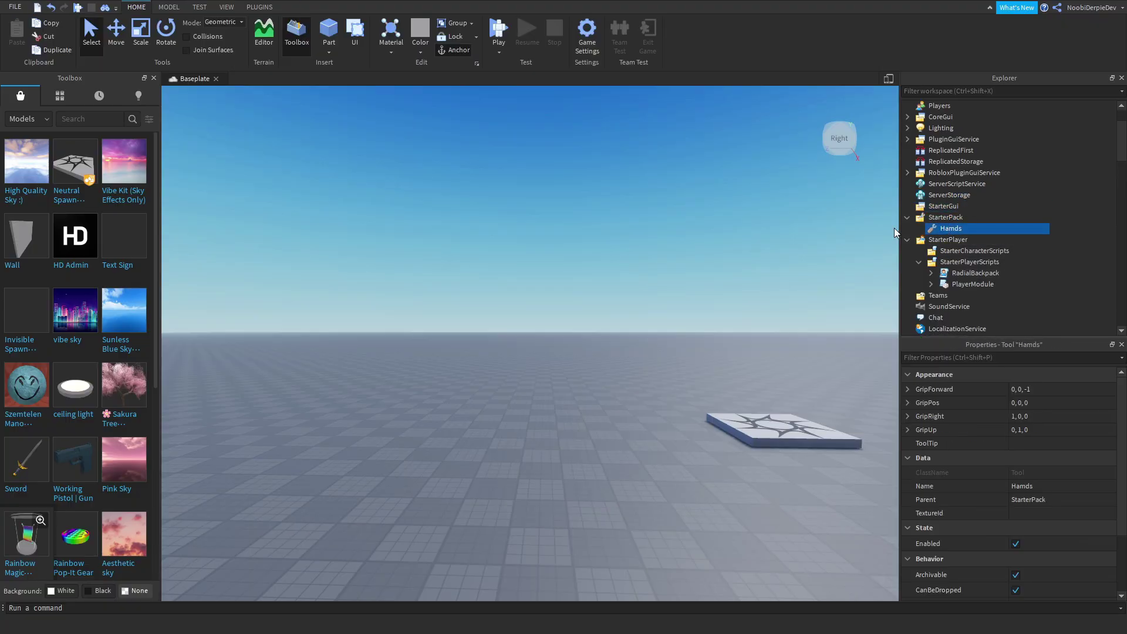
key(F2)
text(Hands)
key(Return)
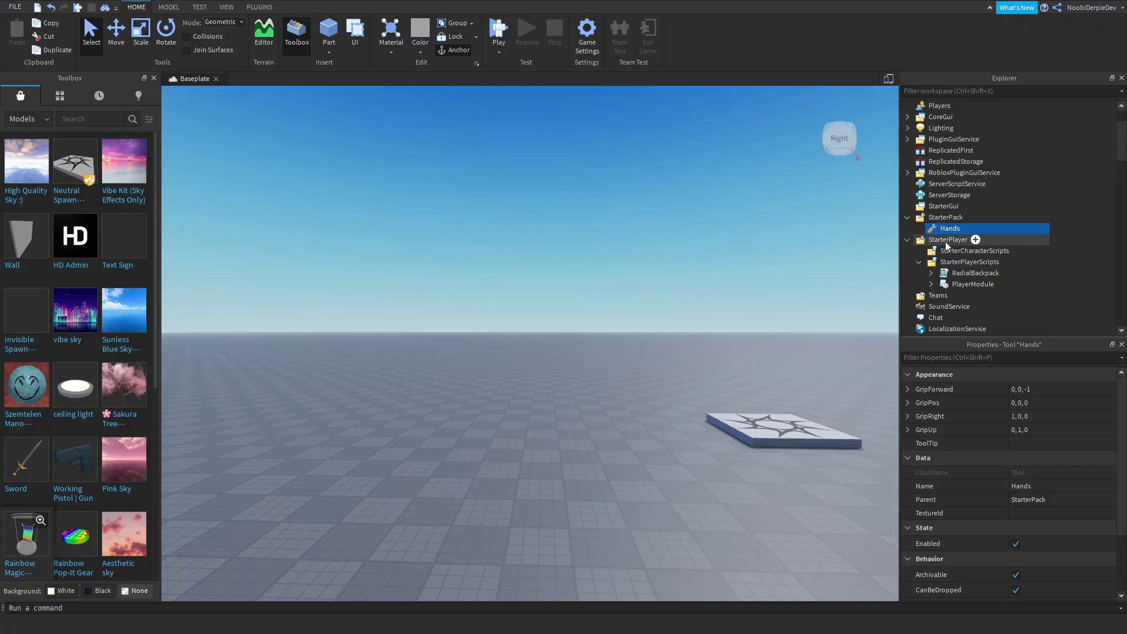
Insert a Part into the Hands tool and rename it Handle
click(941, 217)
click(967, 228)
text(part)
key(Return)
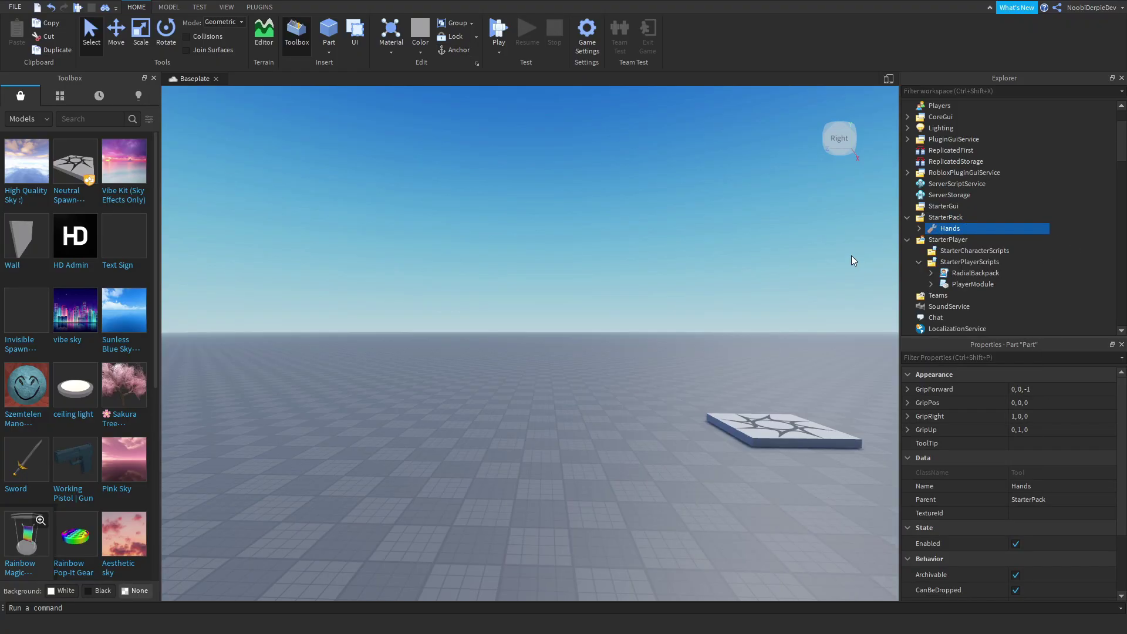
click(955, 209)
double_click(958, 239)
text(Handle)
key(Return)
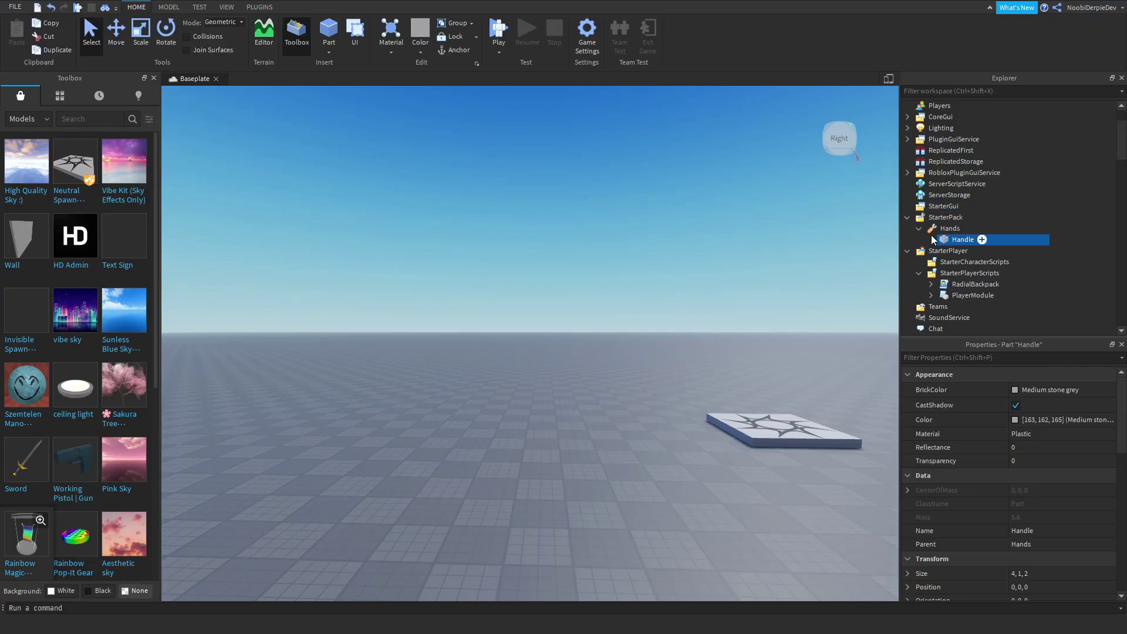
Turn off RequiresHandle and CanBeDropped for the Hands tool
click(953, 231)
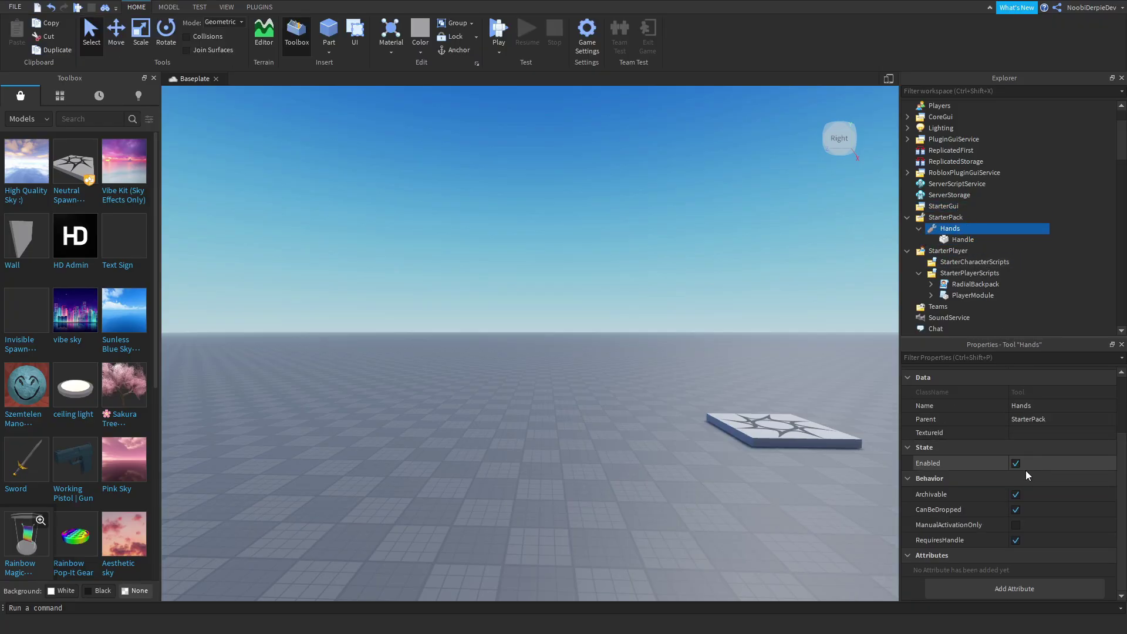
click(1016, 540)
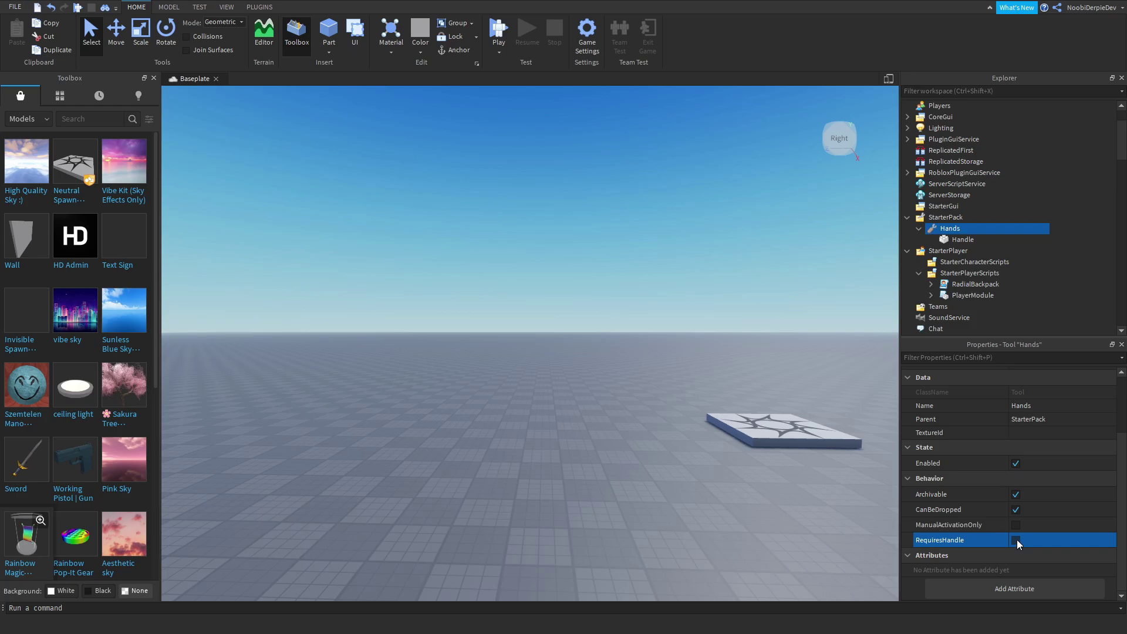
click(1018, 511)
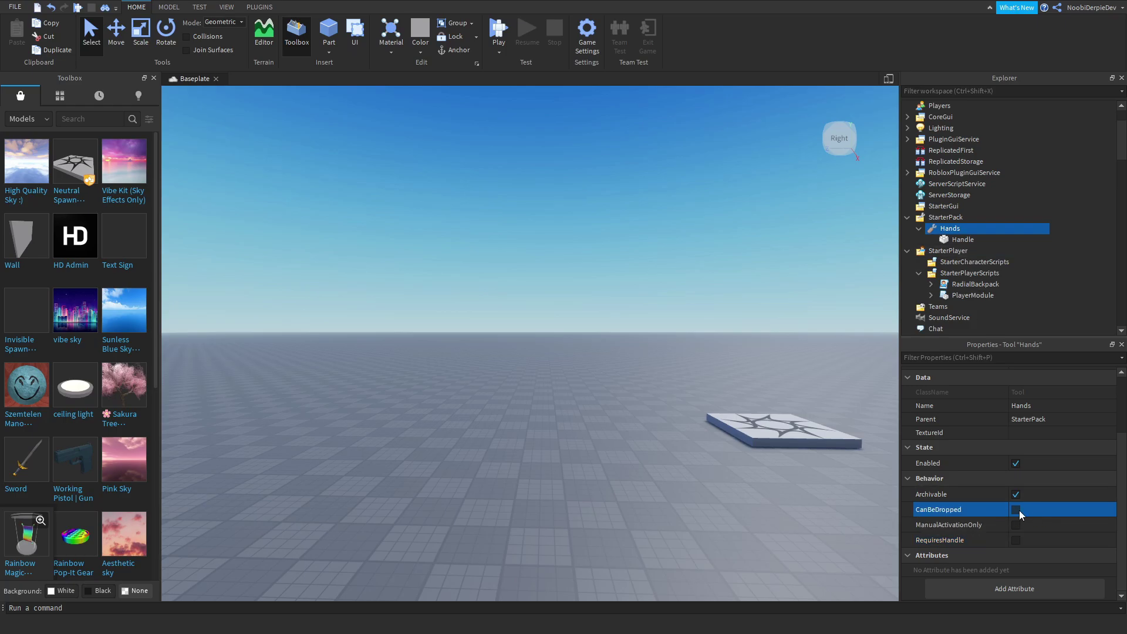
Add a Script to the Hands tool in StarterPack
click(949, 223)
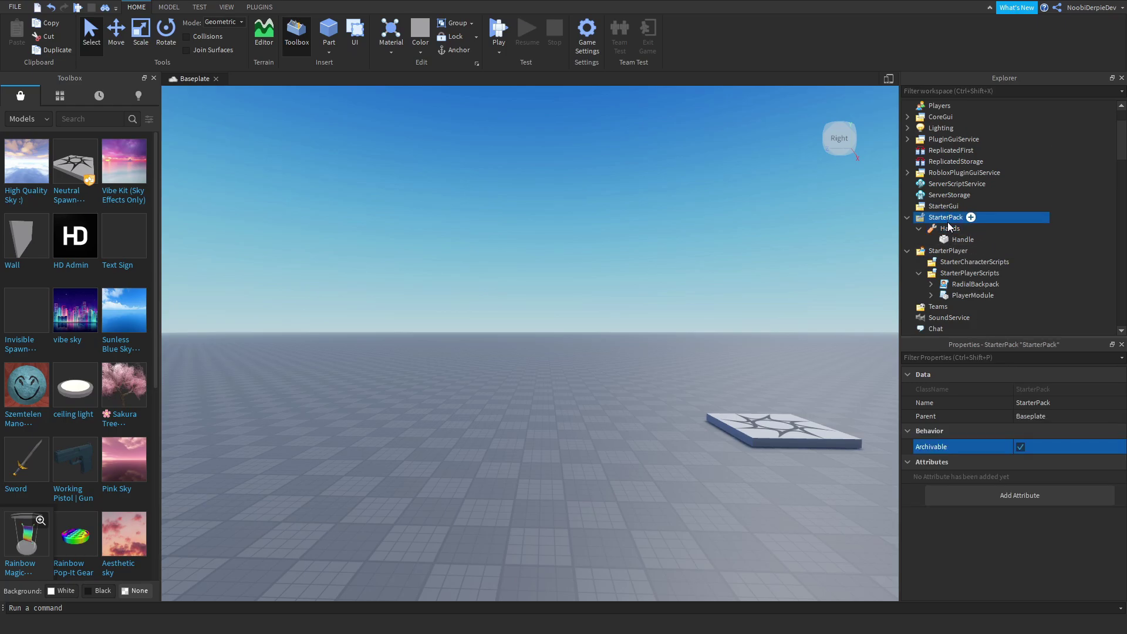
click(950, 228)
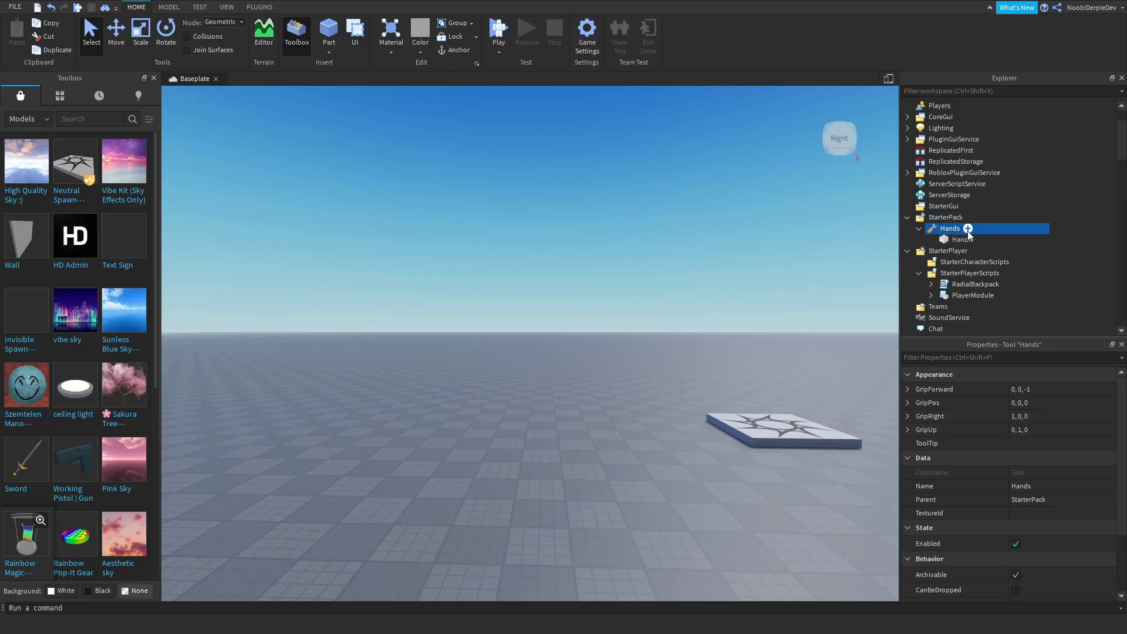
click(968, 228)
text(s)
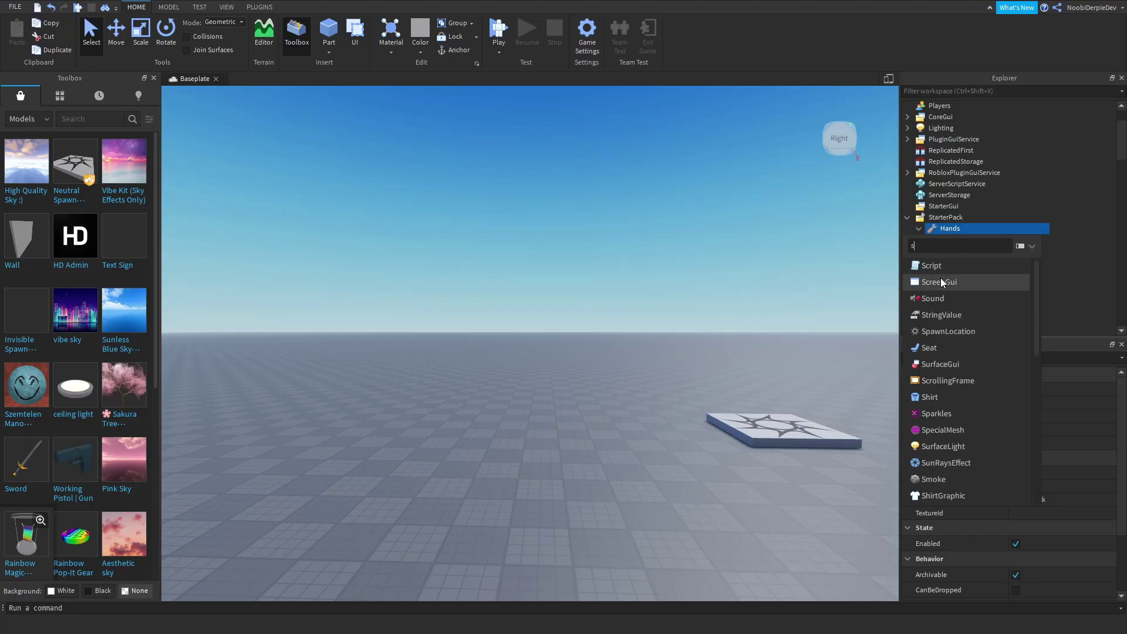
click(917, 264)
Add a LocalScript to the Hands tool in StarterPack
click(969, 228)
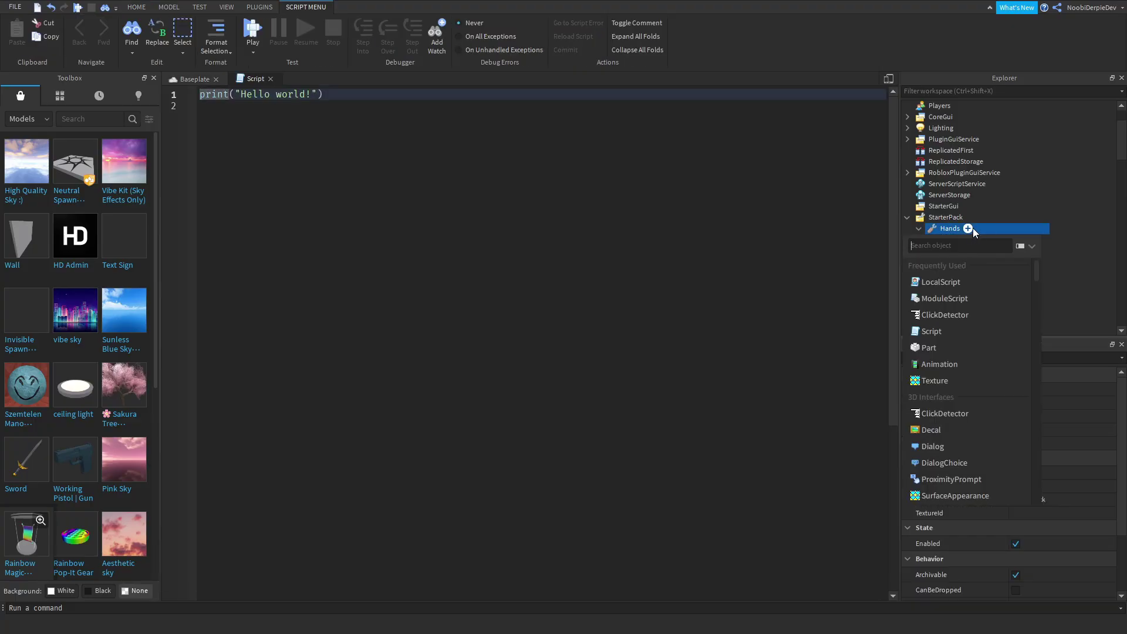
text(s)
key(BackSpace)
text(cl)
key(BackSpace)
key(BackSpace)
text(local)
key(Return)
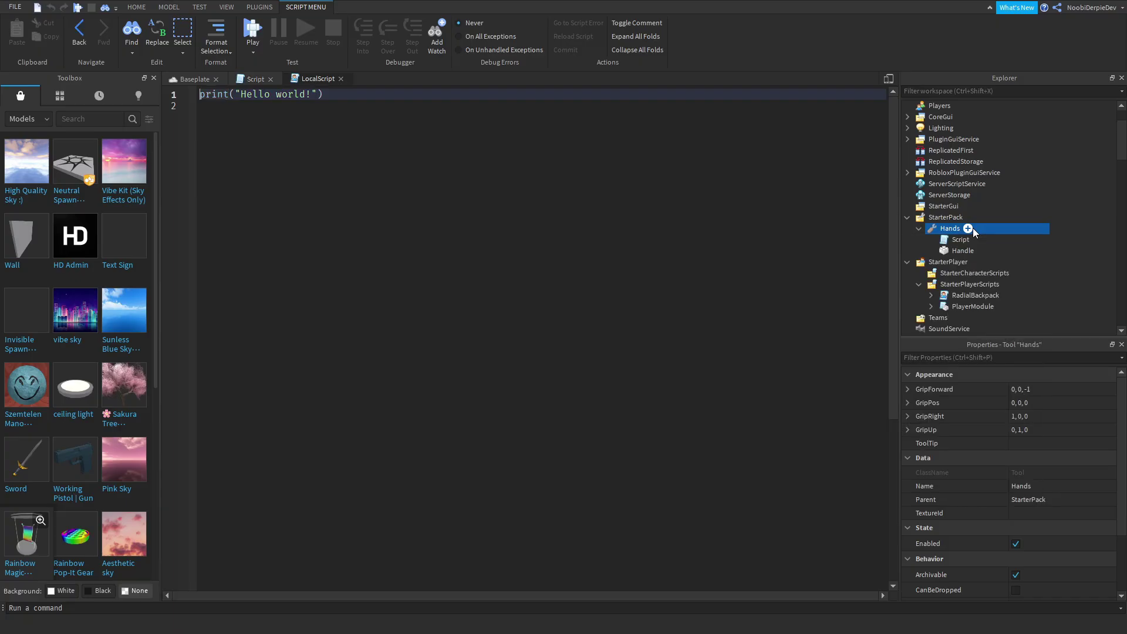
Add a RemoteEvent to the Hands tool alongside its scripts
click(972, 228)
text(remo)
key(Return)
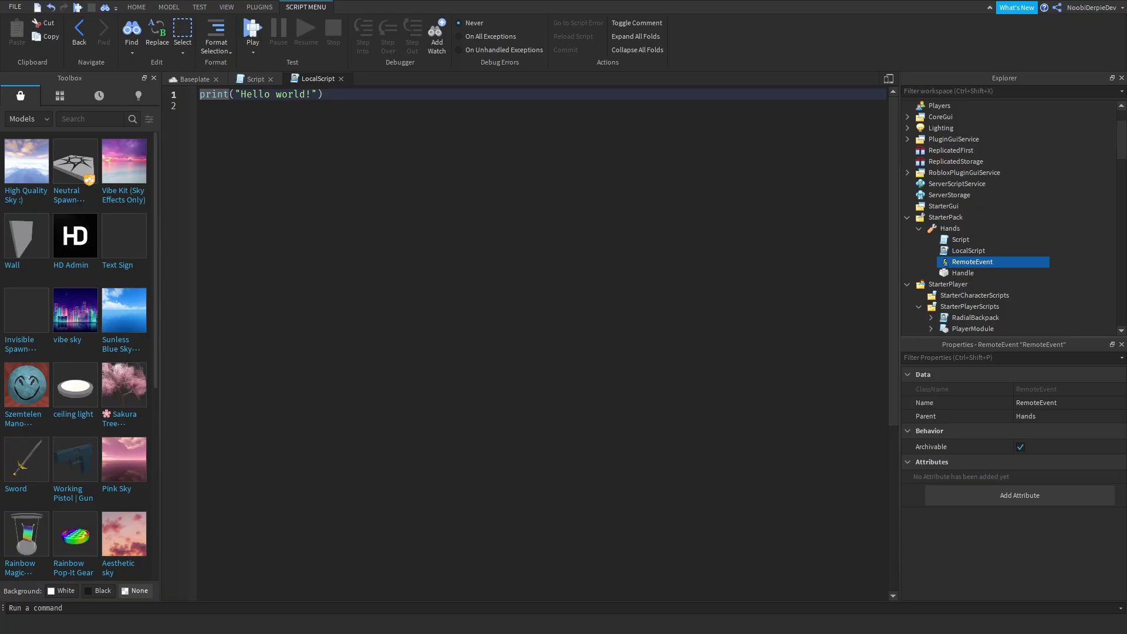
Close the Toolbox and replace the LocalScript's default code with local plr = game:GetService("Players").LocalPlayer
click(960, 249)
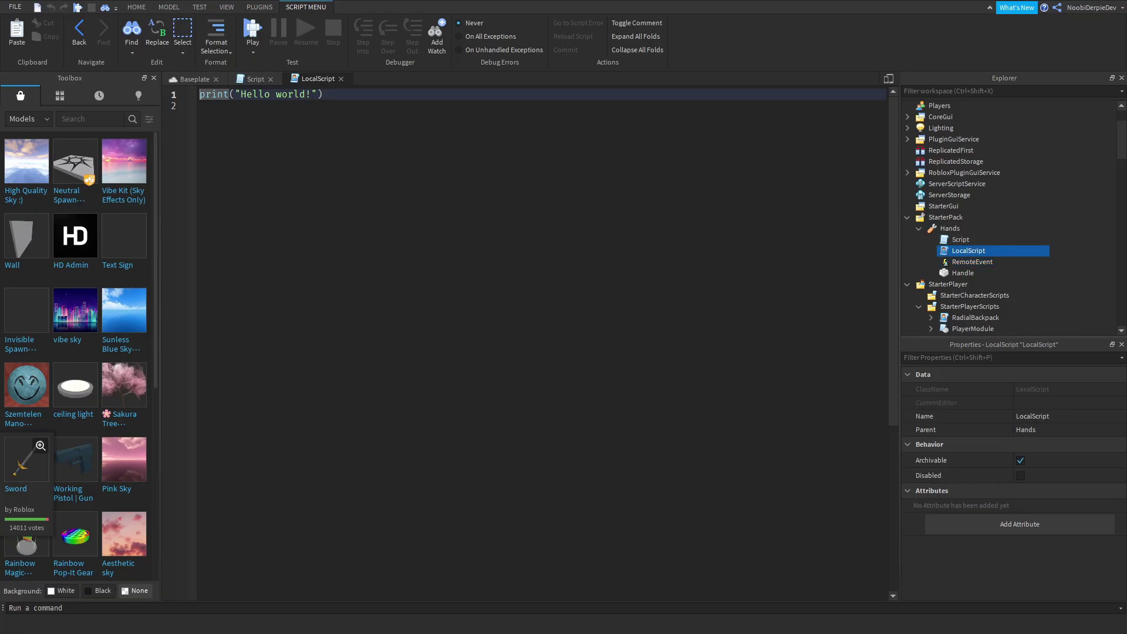
click(423, 291)
ctrl+scroll(411, 264, up, 2)
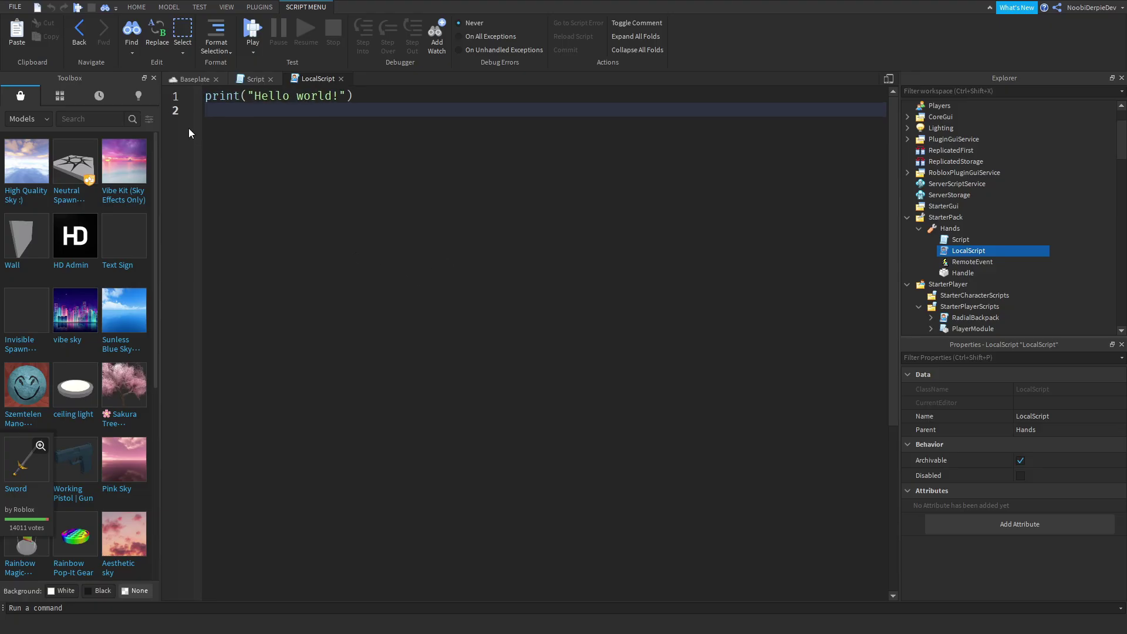
click(153, 79)
ctrl+scroll(280, 163, up, 2)
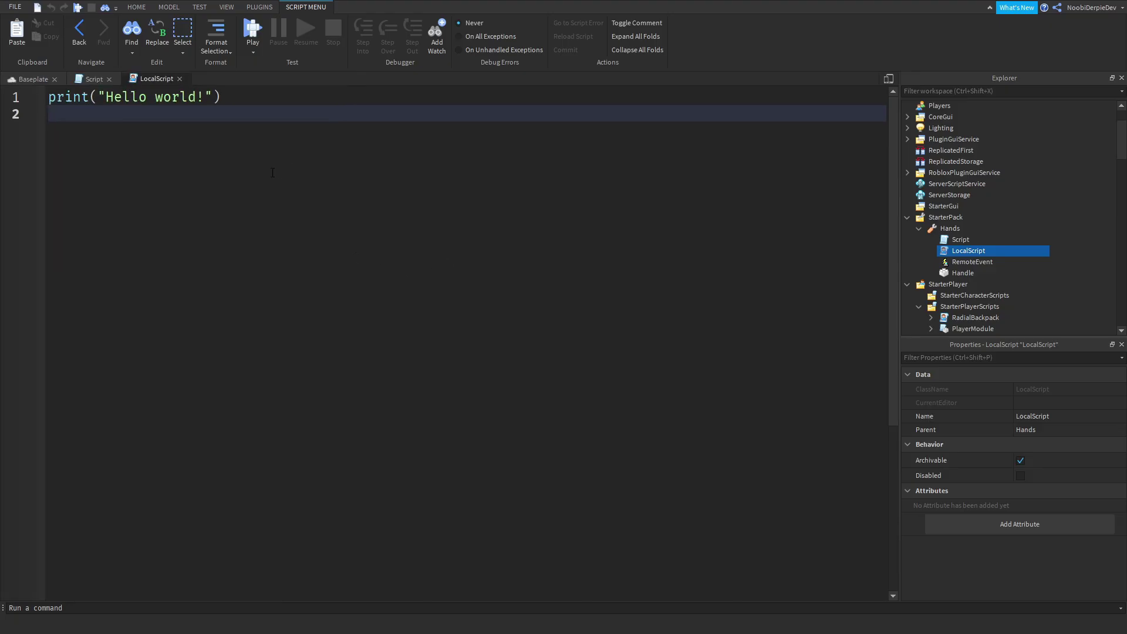
key(ctrl+a)
text(local plr)
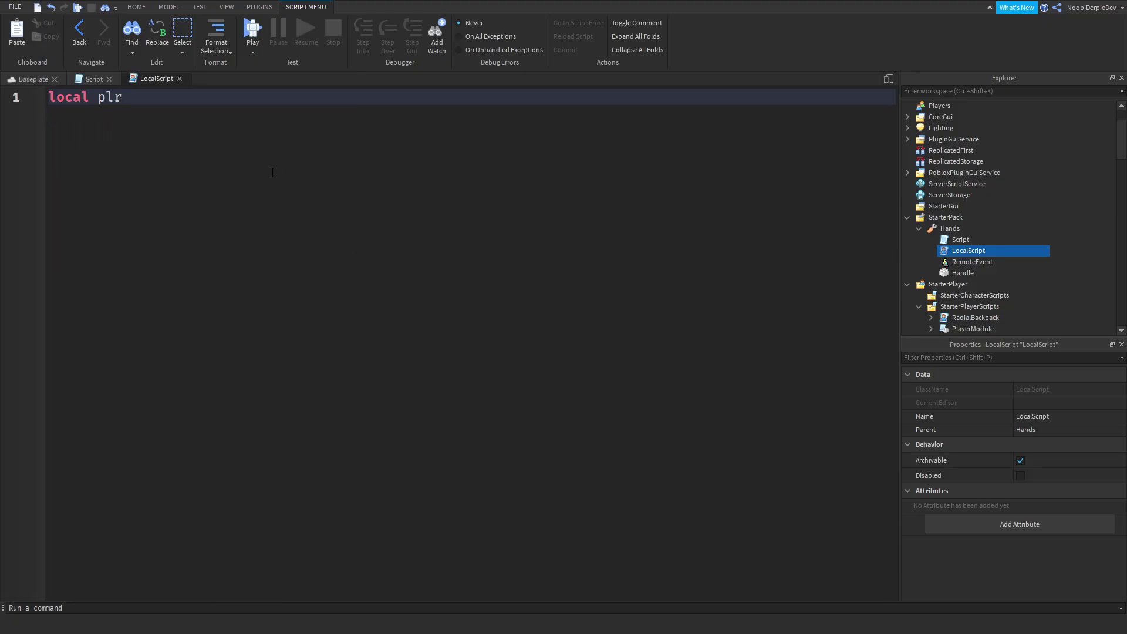
text( = game:GetService("Players"))
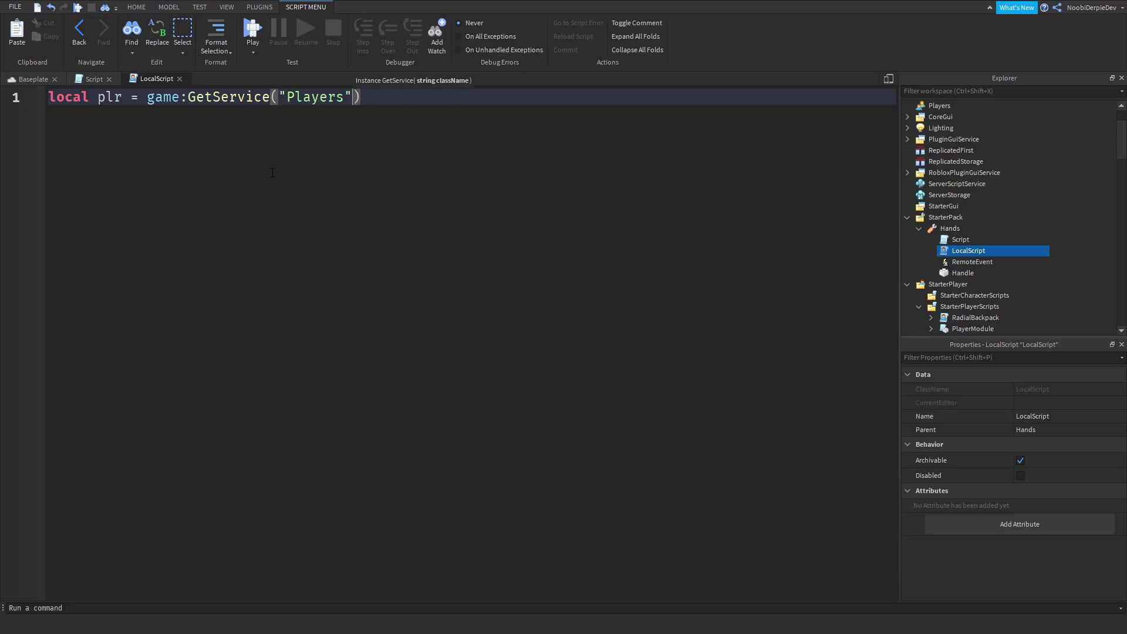
text(.LocalPlayer)
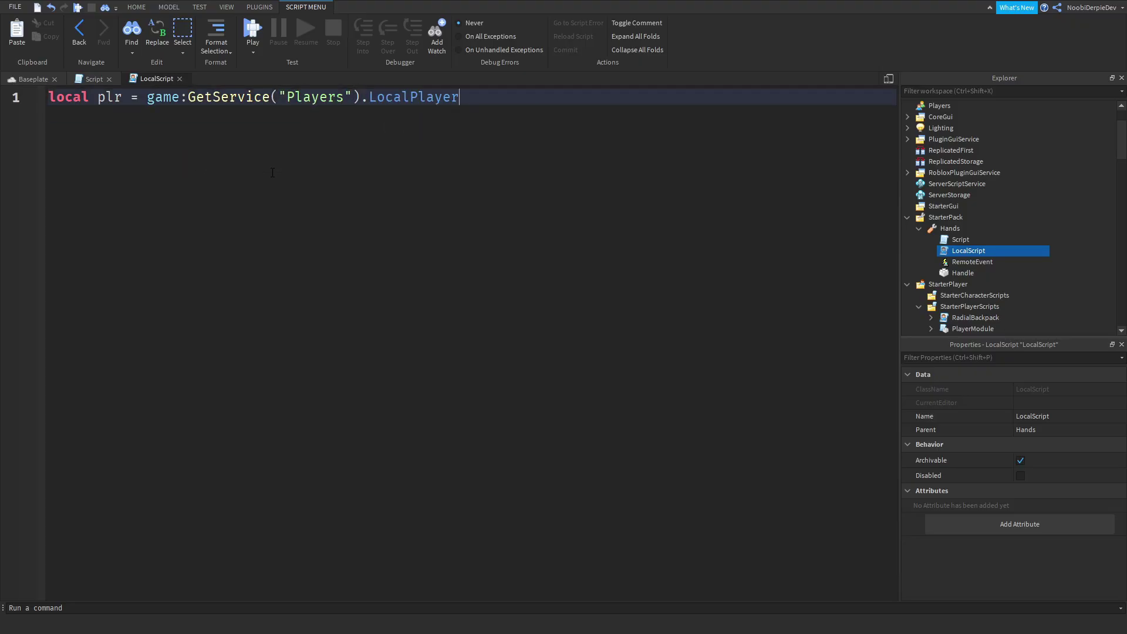
Declare the local variable char as plr.Character in the LocalScript
key(Return)
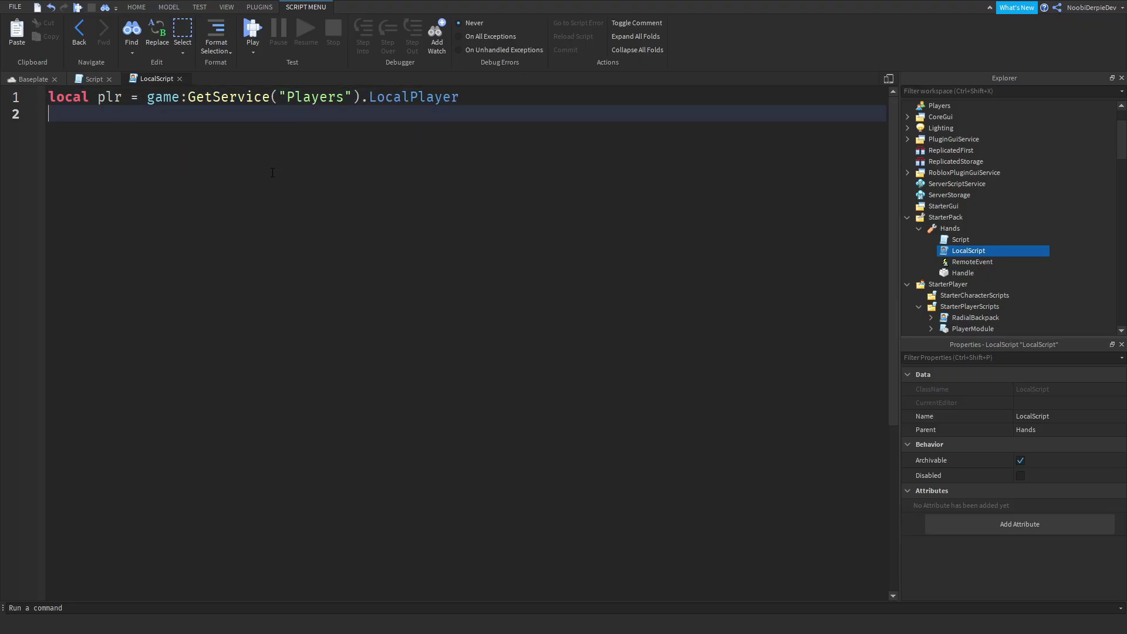
text(local char = )
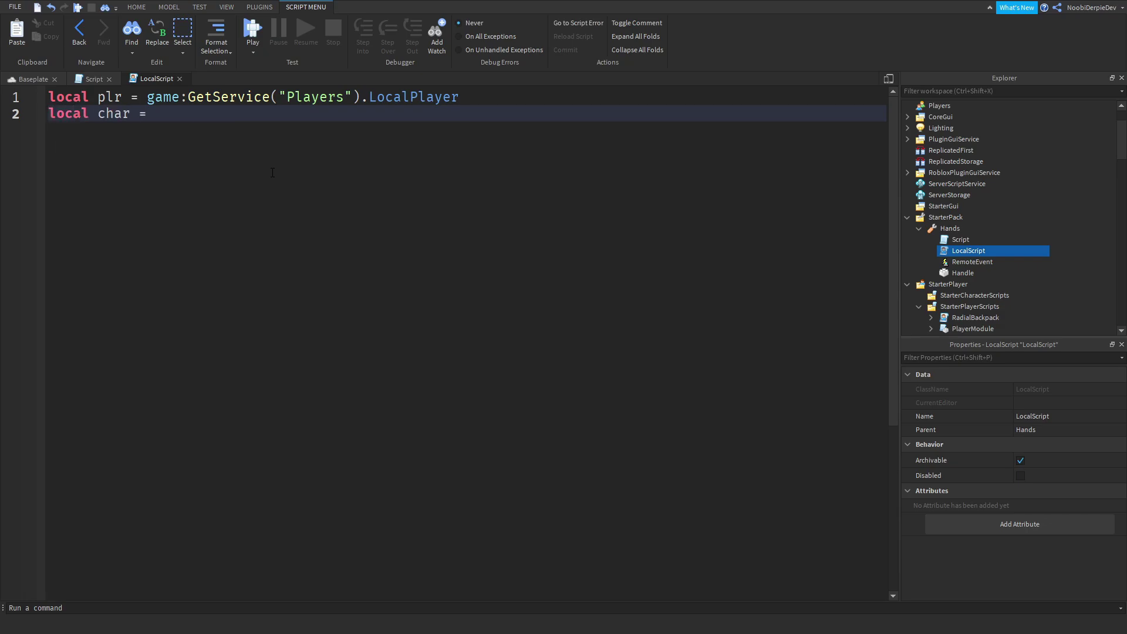
text( plr.C)
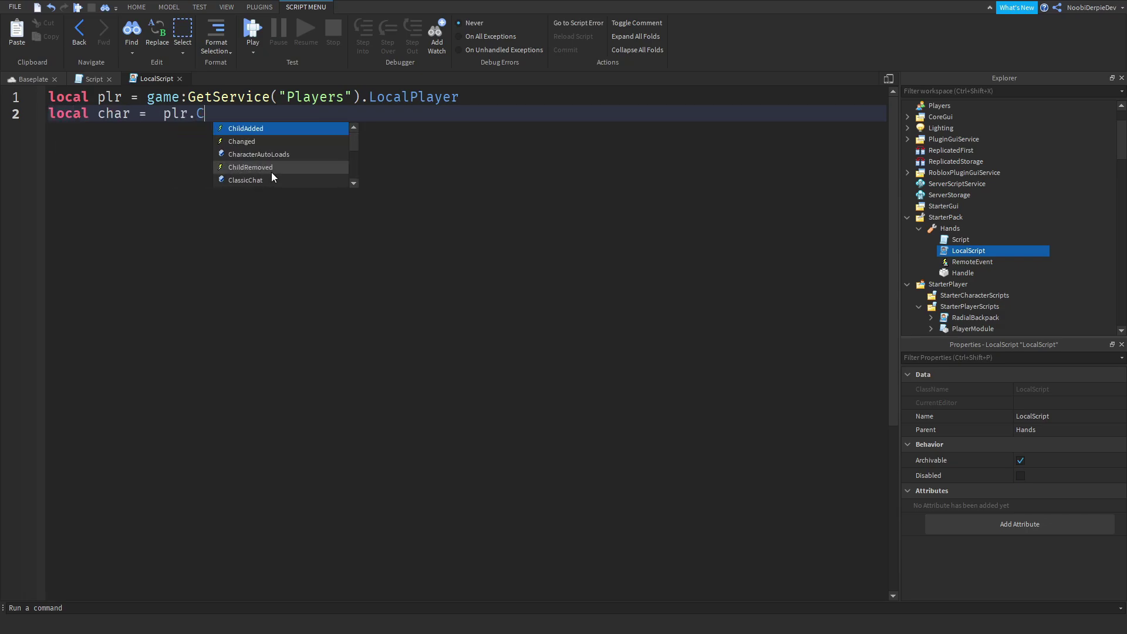
text(haracter)
key(Return)
key(Return)
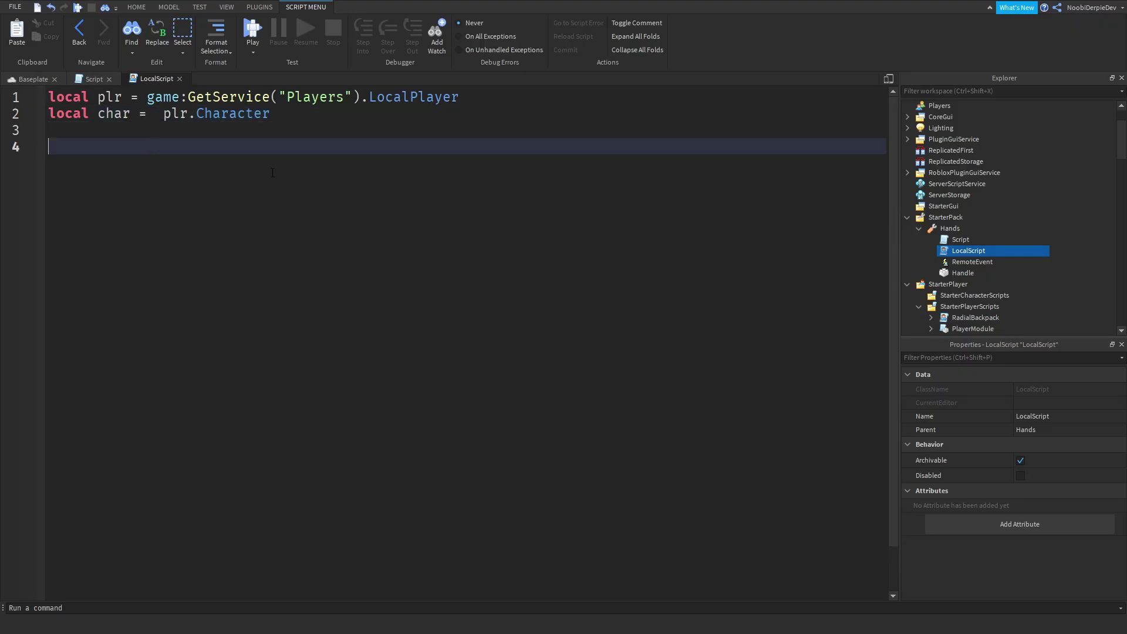
Connect a parameterless function to script.Parent.Equipped in the LocalScript
text(script.Parent.Equi)
key(Tab)
text(:Conn)
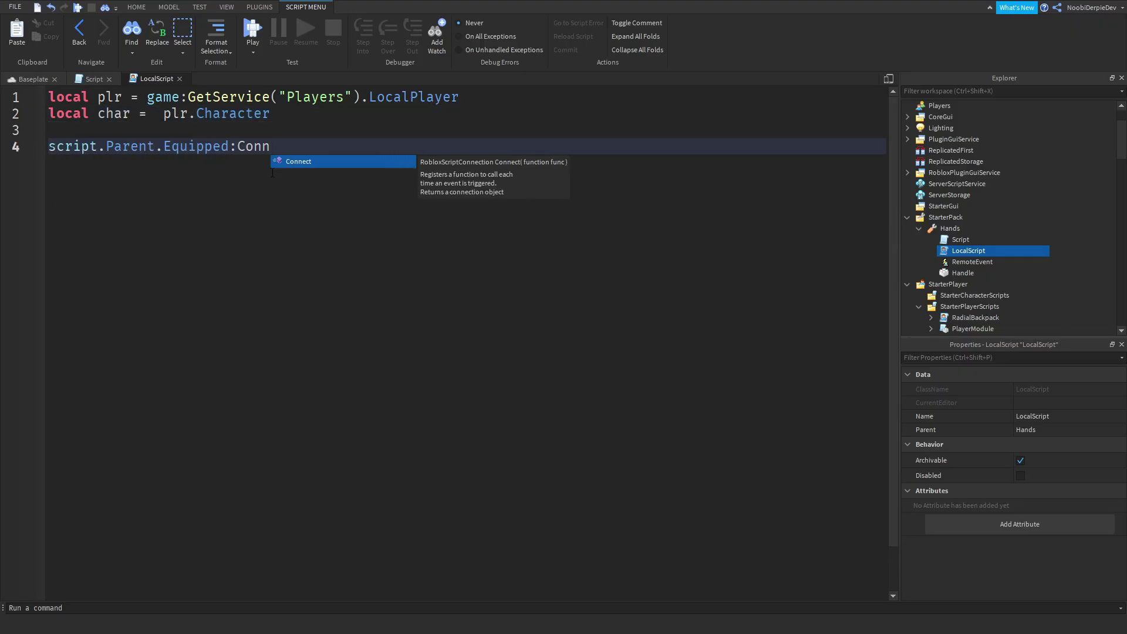
key(Tab)
text(())
key(Return)
Inside the Equipped handler, call script.Parent.RemoteEvent:FireServer(plr)
text(sc)
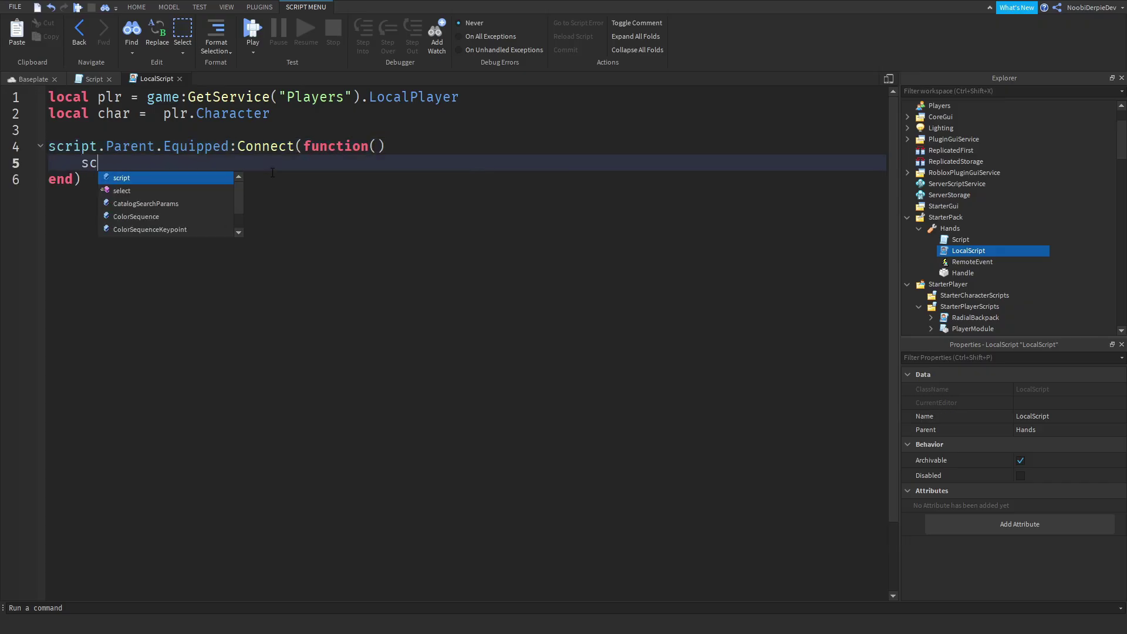
key(Tab)
text(.Parent.Remo)
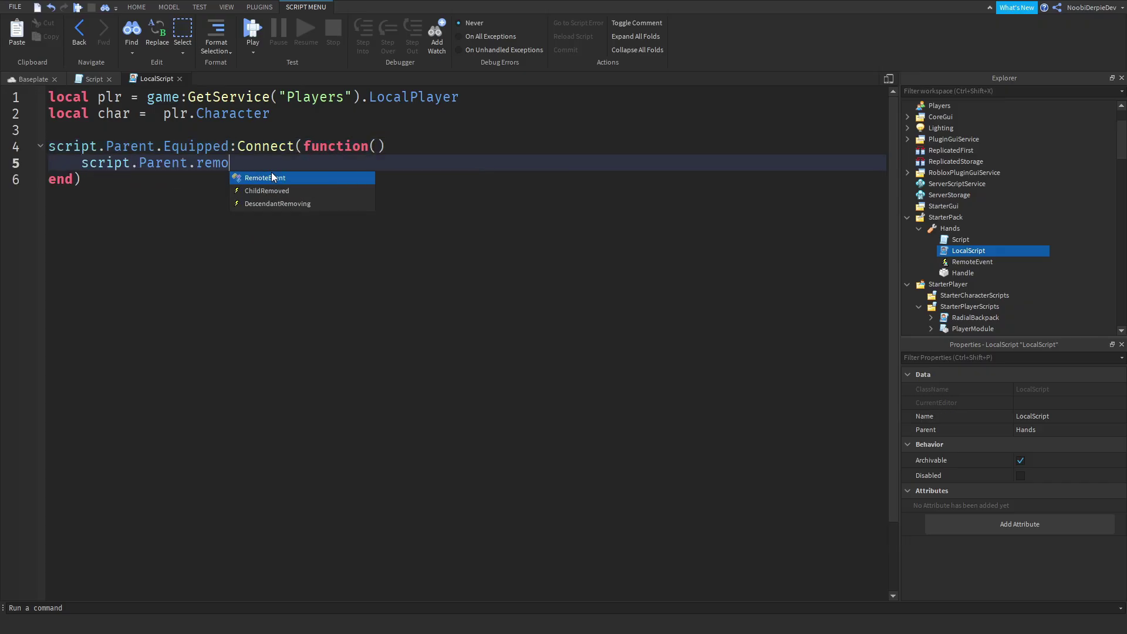
key(Tab)
text(:FireServre())
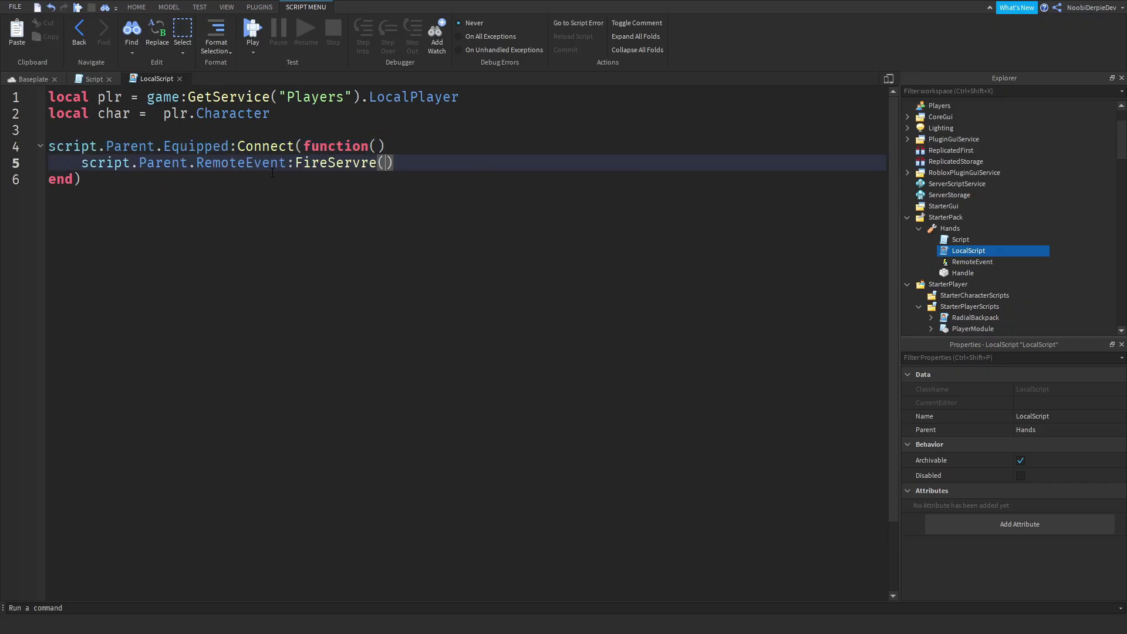
key(BackSpace)
key(BackSpace)
key(BackSpace)
key(BackSpace)
text(er(plr)
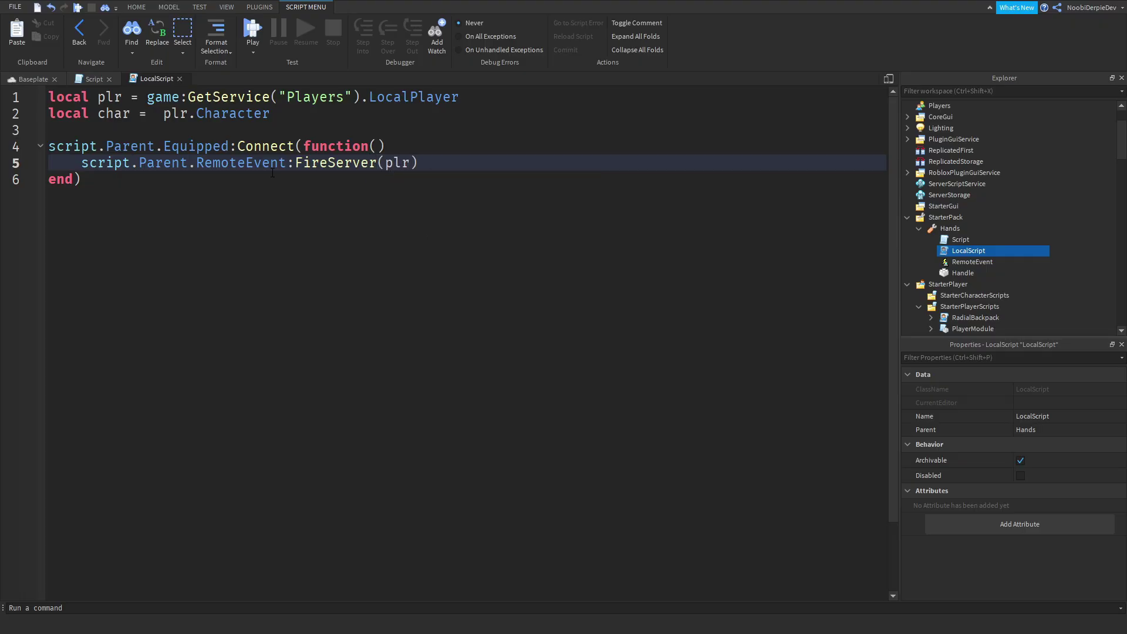
drag(431, 163, 369, 162)
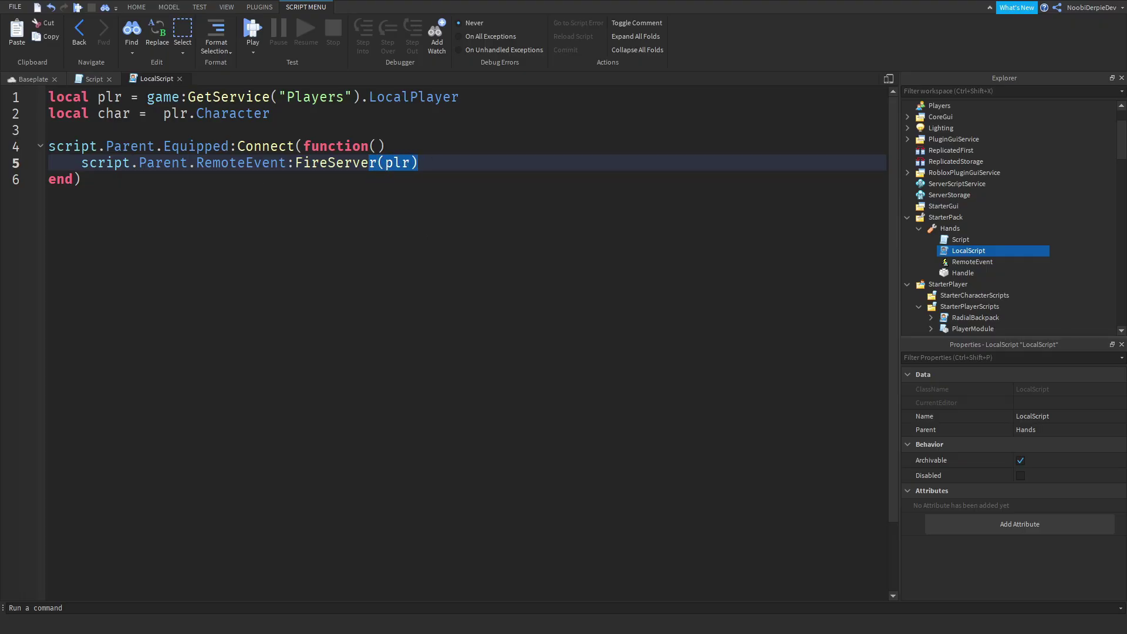
Replace the Hands Script's default code with a script.Parent.RemoteEvent.OnServerEvent connection to a function taking plr
double_click(963, 240)
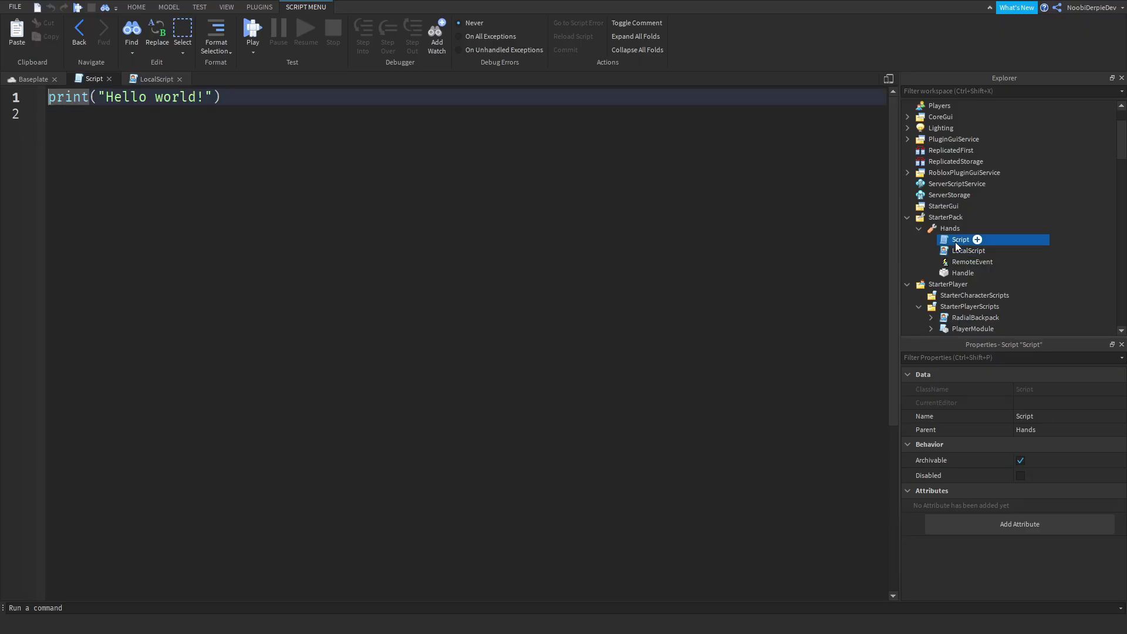
key(shift+Up)
click(350, 186)
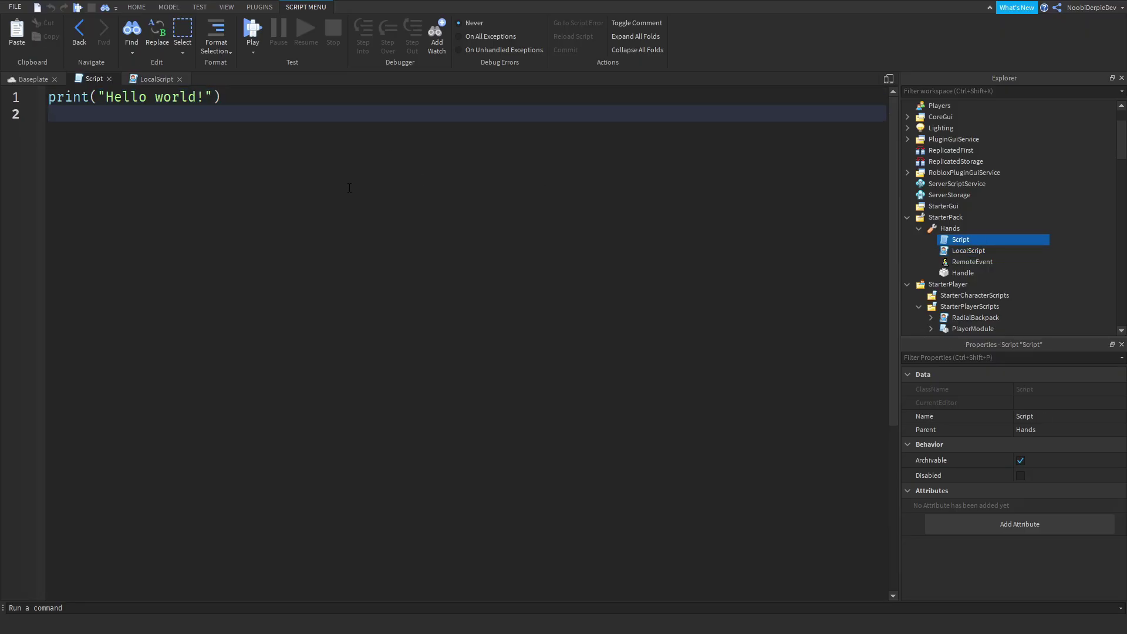
key(ctrl+a)
text(script)
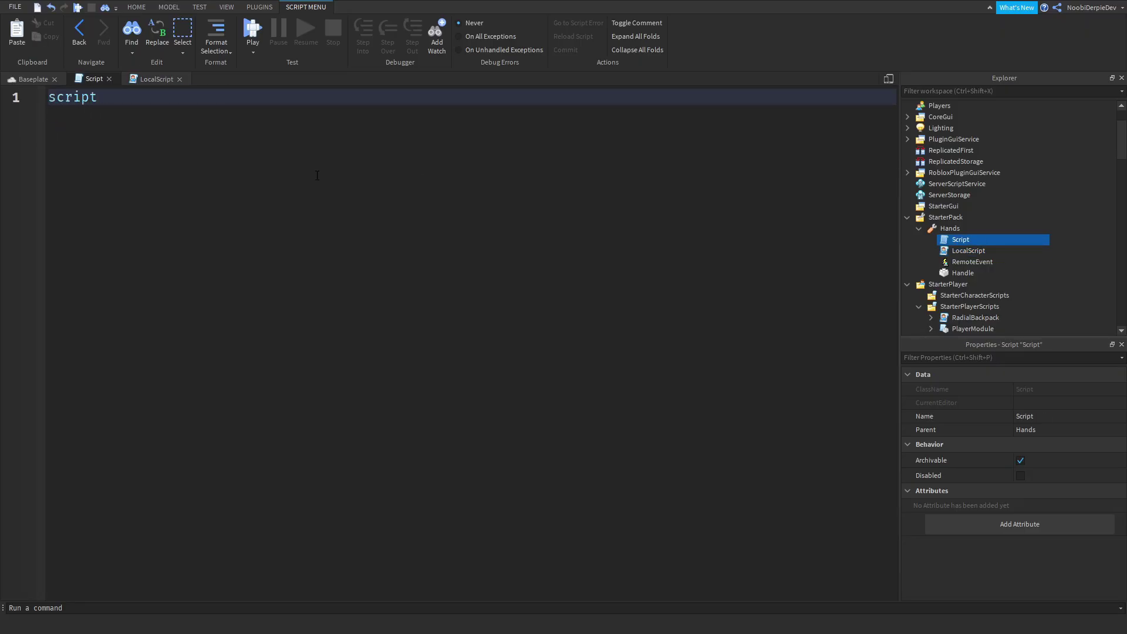
text(.Parent.RemoteEvent.)
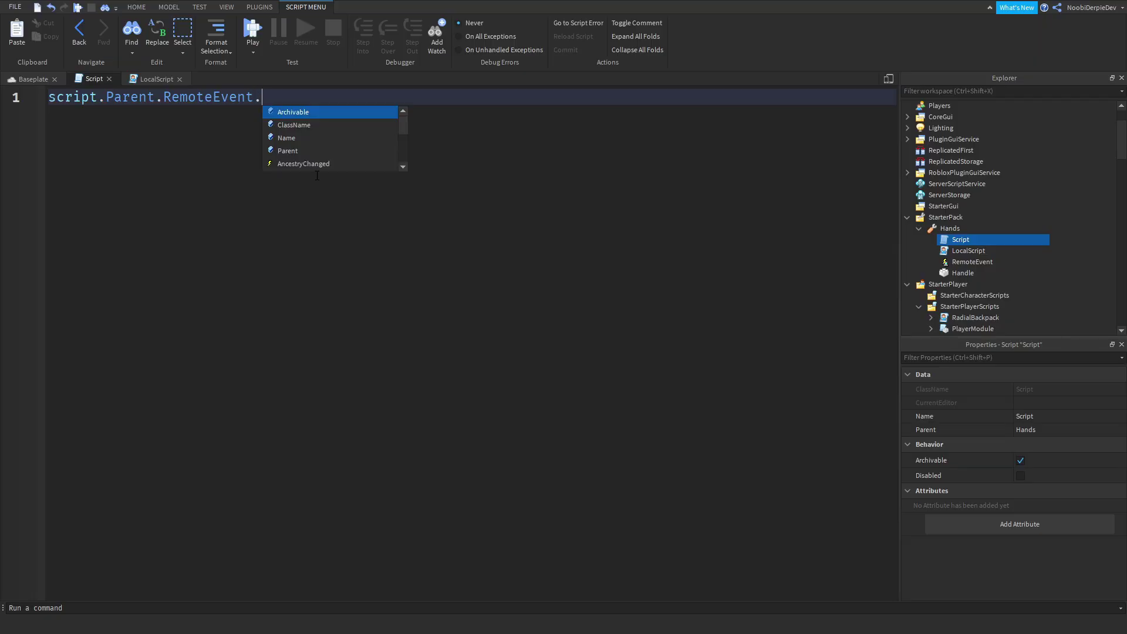
text(OnServerEvent:Connect(function()))
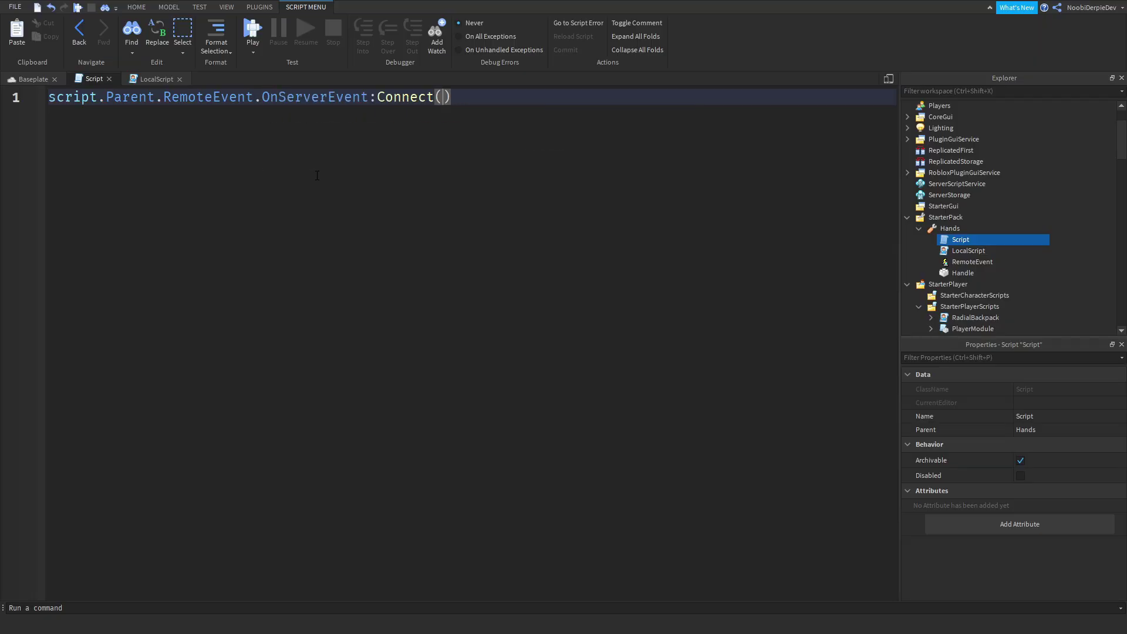
text(plr)
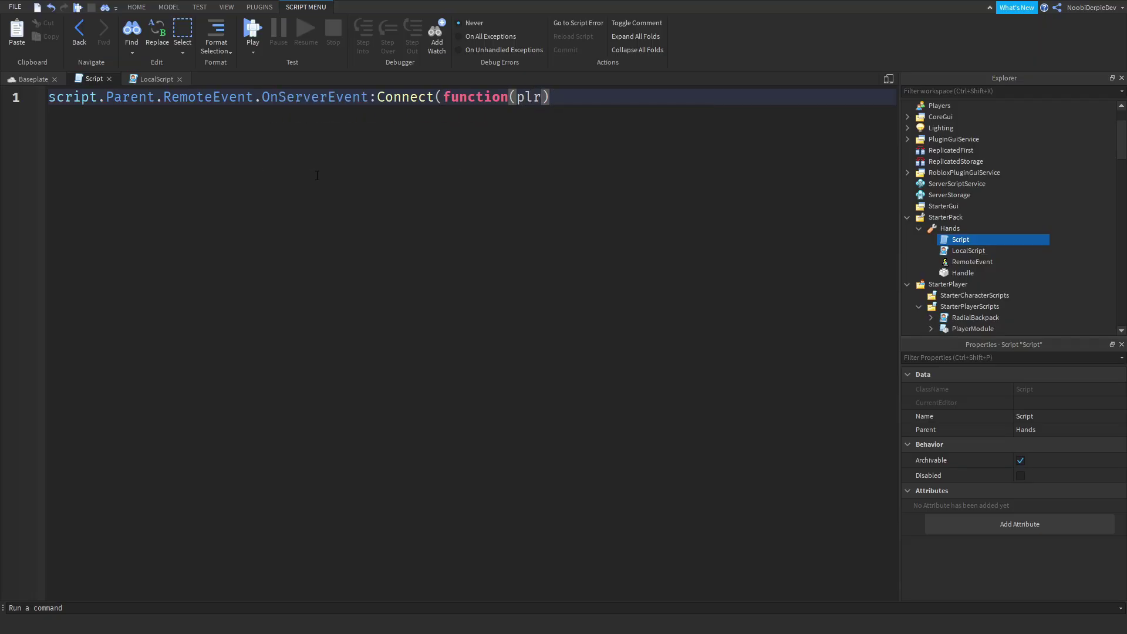
key(Return)
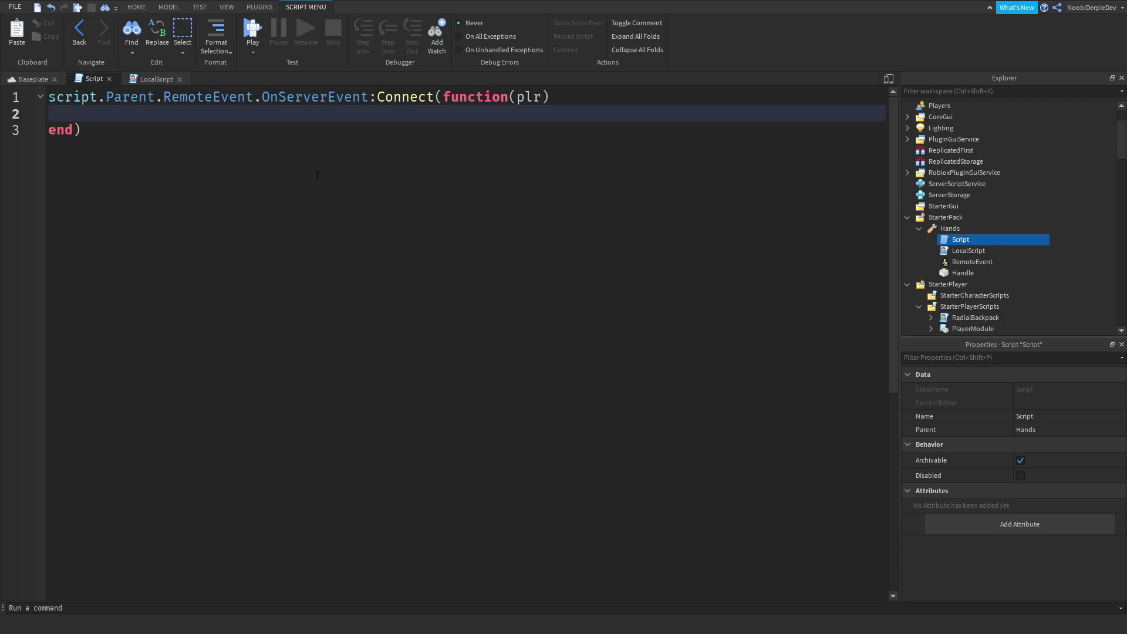
Inside the OnServerEvent handler, call plr.Character.Humanoid:UnequipTools()
text(plr.Character.Humanoid:UnequipTools()
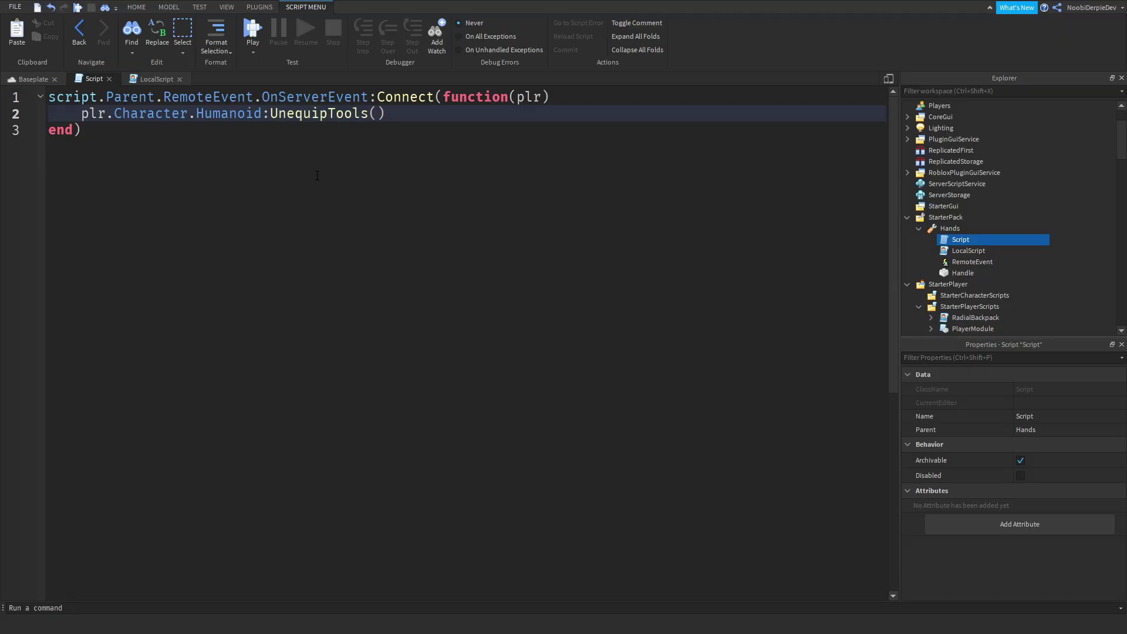
key(ctrl+a)
click(329, 181)
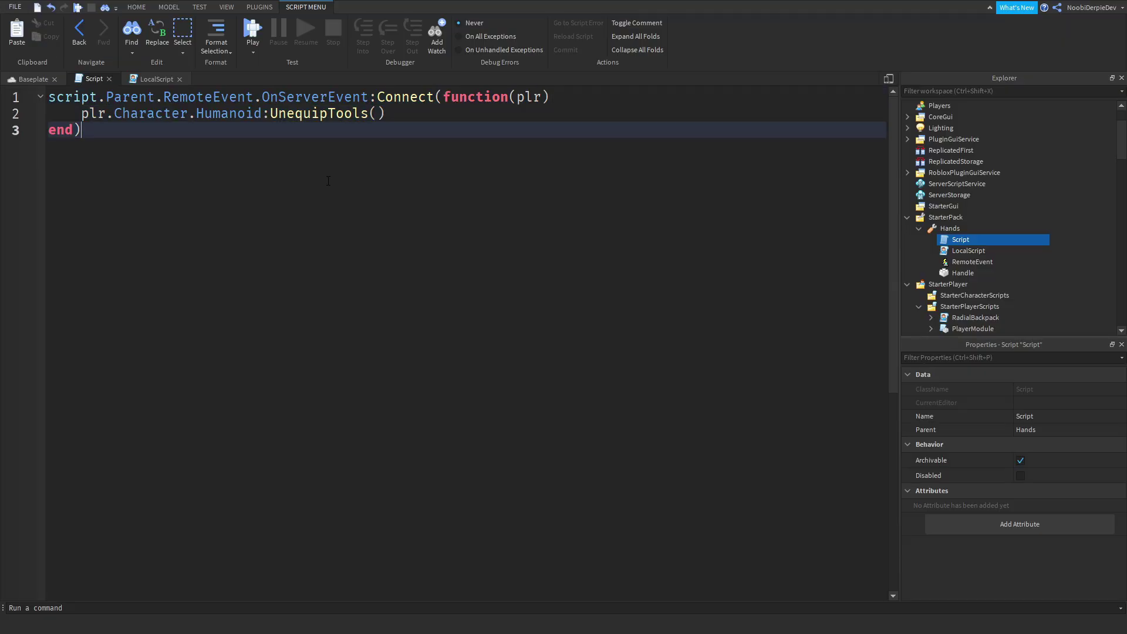
Return to the Baseplate view, reopen the Toolbox and search its images for "fist"
click(33, 76)
click(232, 8)
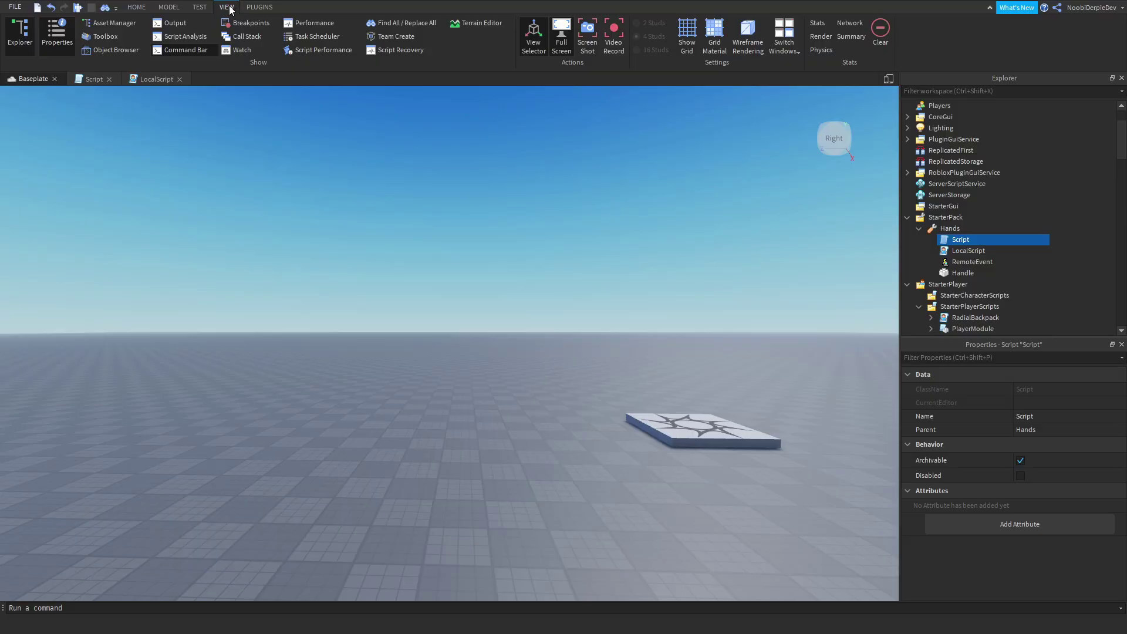
click(113, 40)
click(35, 119)
click(38, 141)
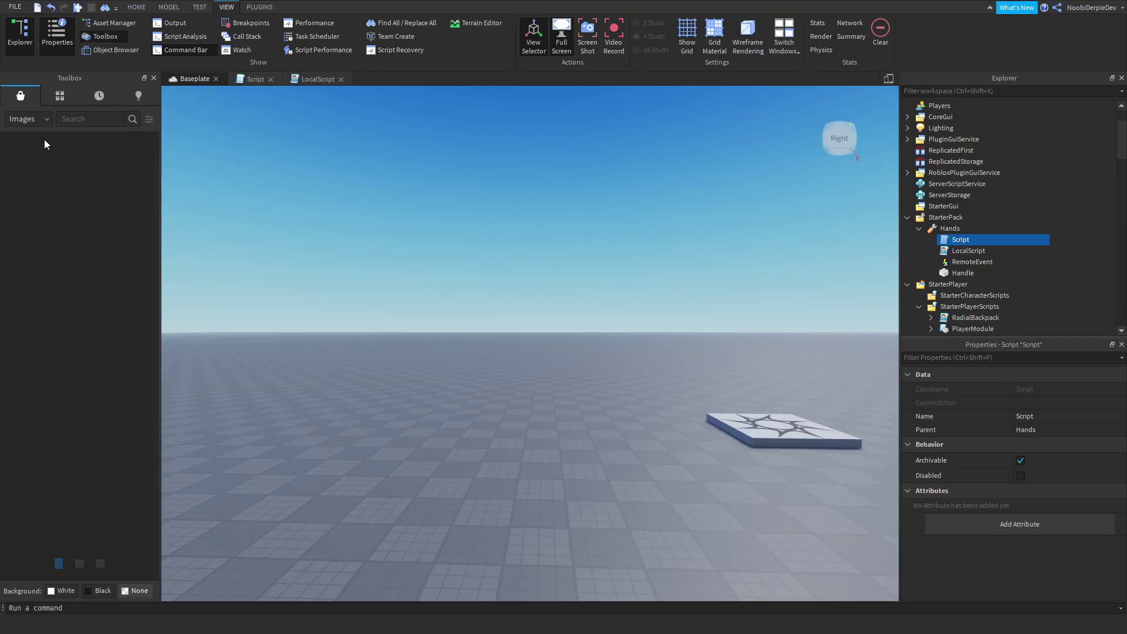
text(fist)
key(Return)
Find a suitable outlined fist icon among the image results and copy its asset ID
scroll(88, 311, down, 7)
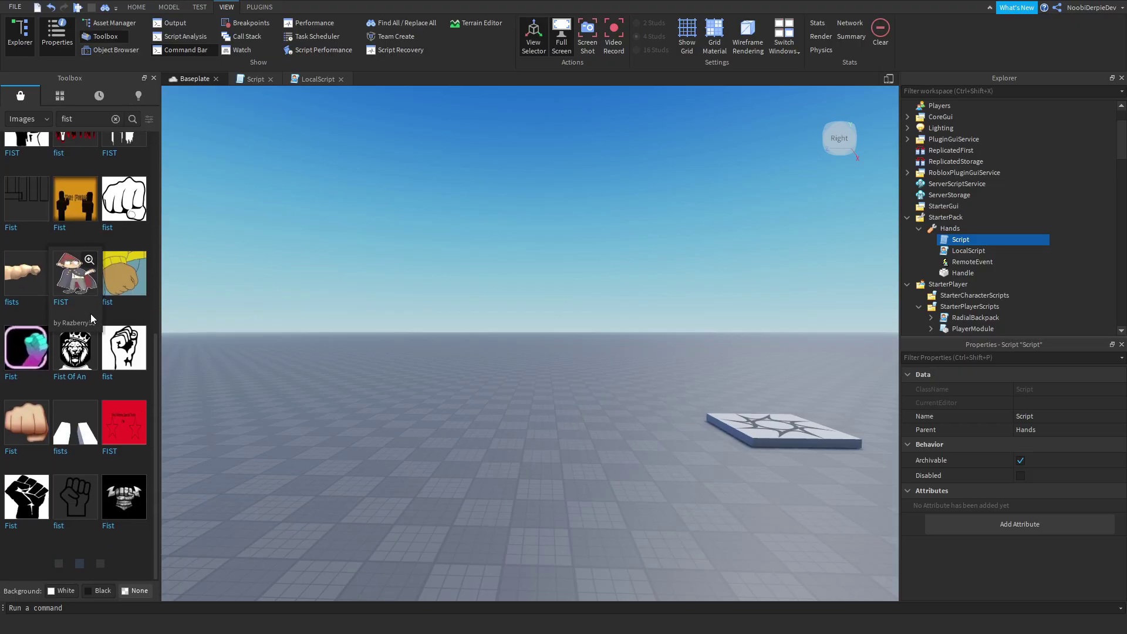
scroll(120, 360, down, 3)
right_click(108, 375)
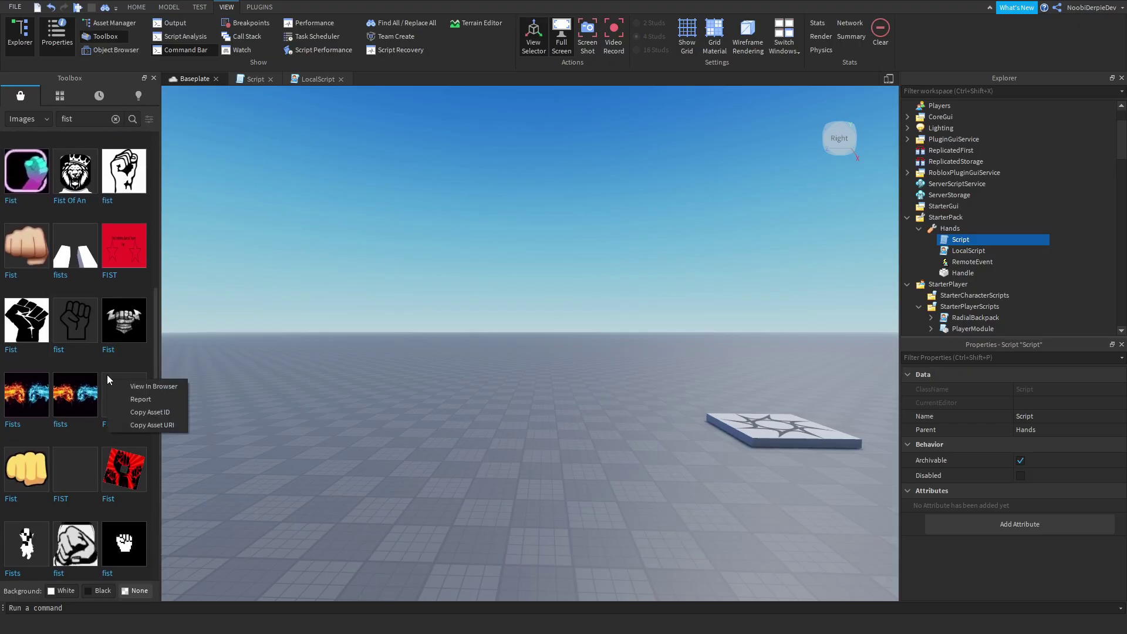
click(134, 411)
scroll(134, 410, up, 10)
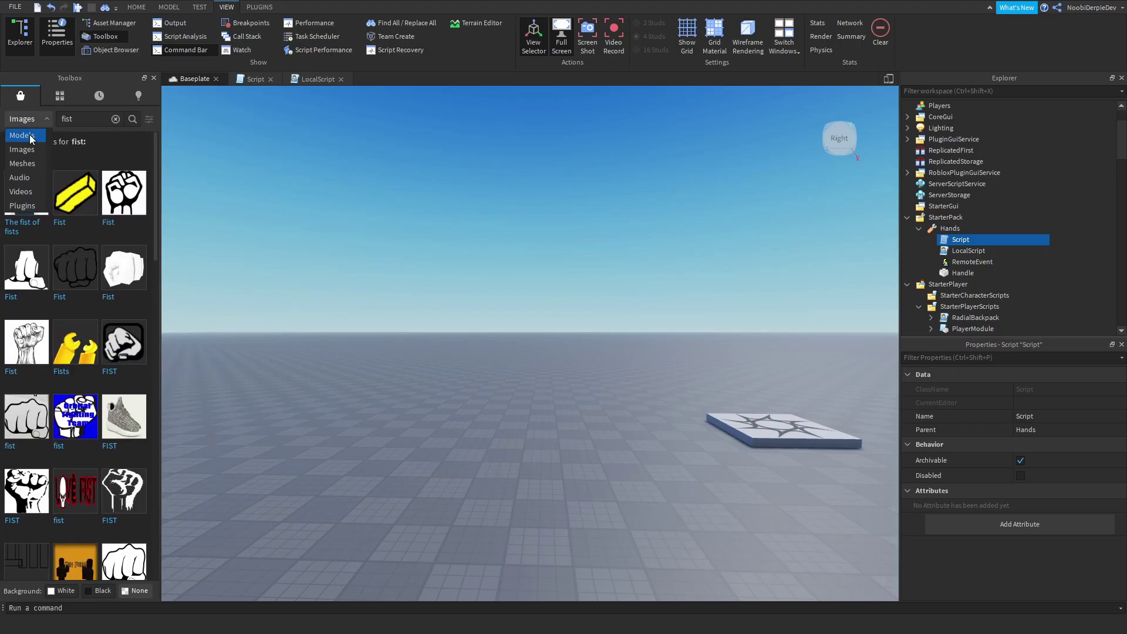
click(23, 136)
click(950, 228)
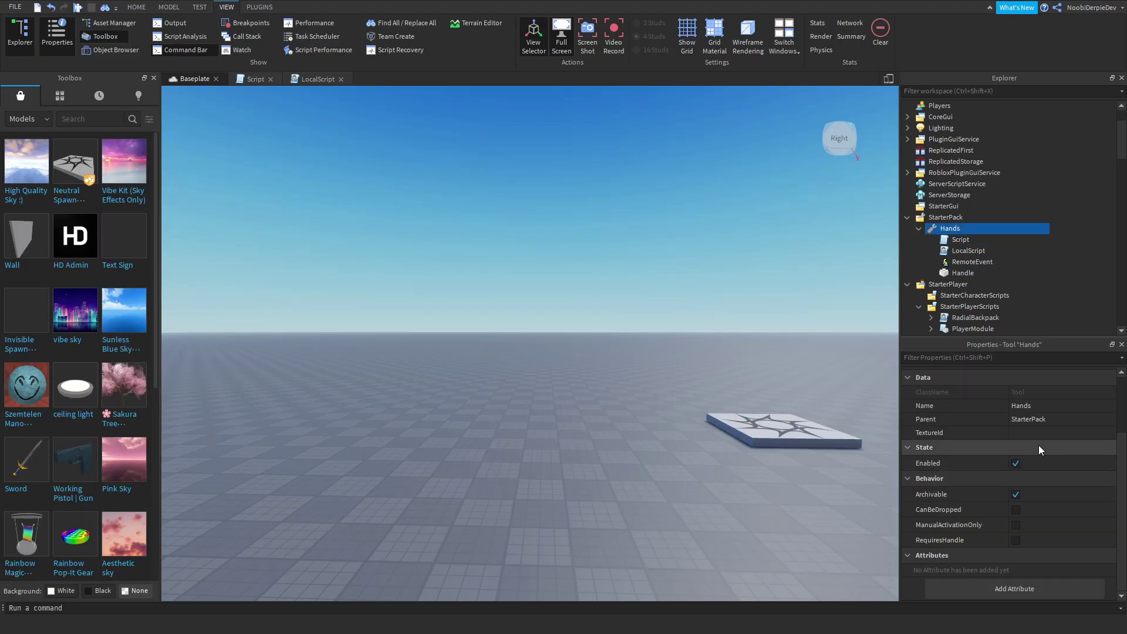
click(1019, 432)
key(ctrl+v)
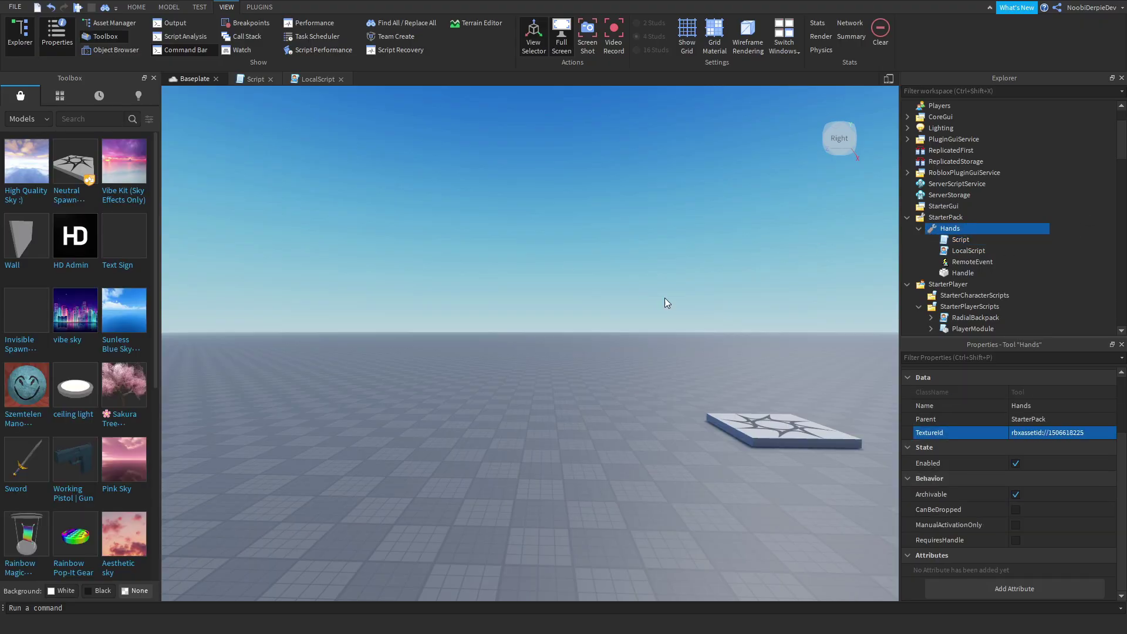
Insert the Working Pistol | Gun model from the Toolbox and accept placing it in StarterPack
click(145, 7)
right_drag(422, 288, 421, 287)
key(w)
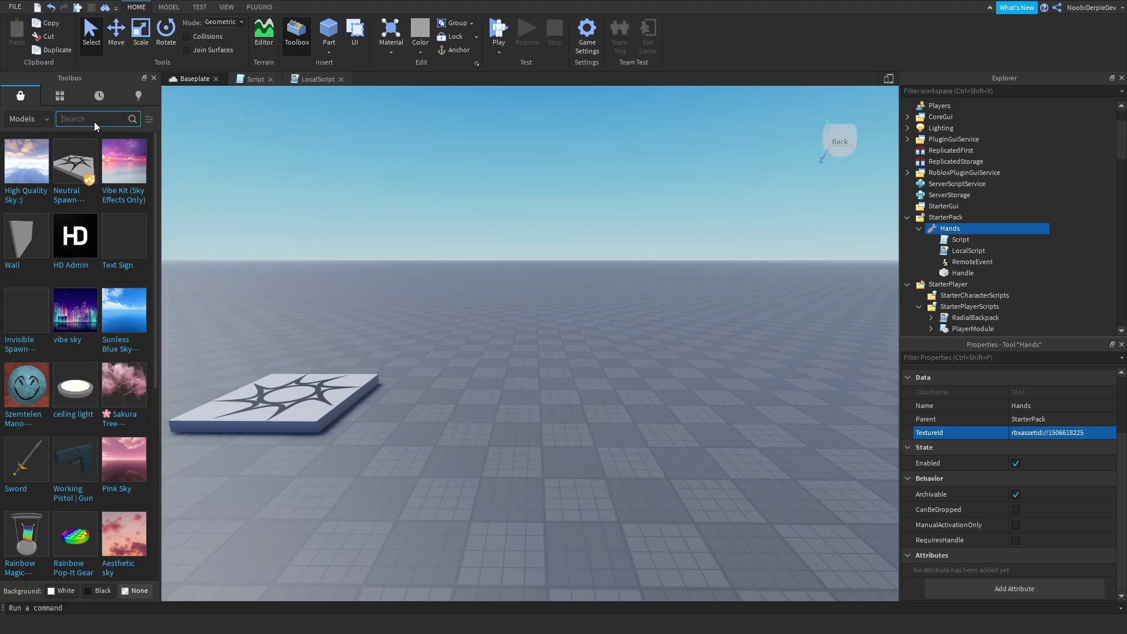
click(79, 462)
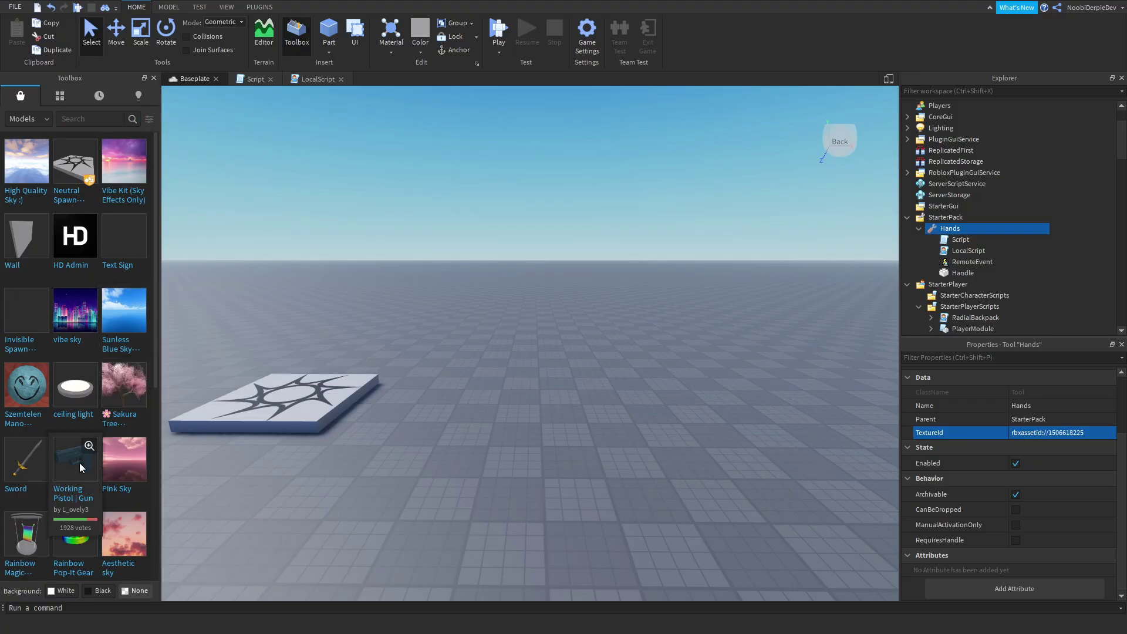
click(520, 323)
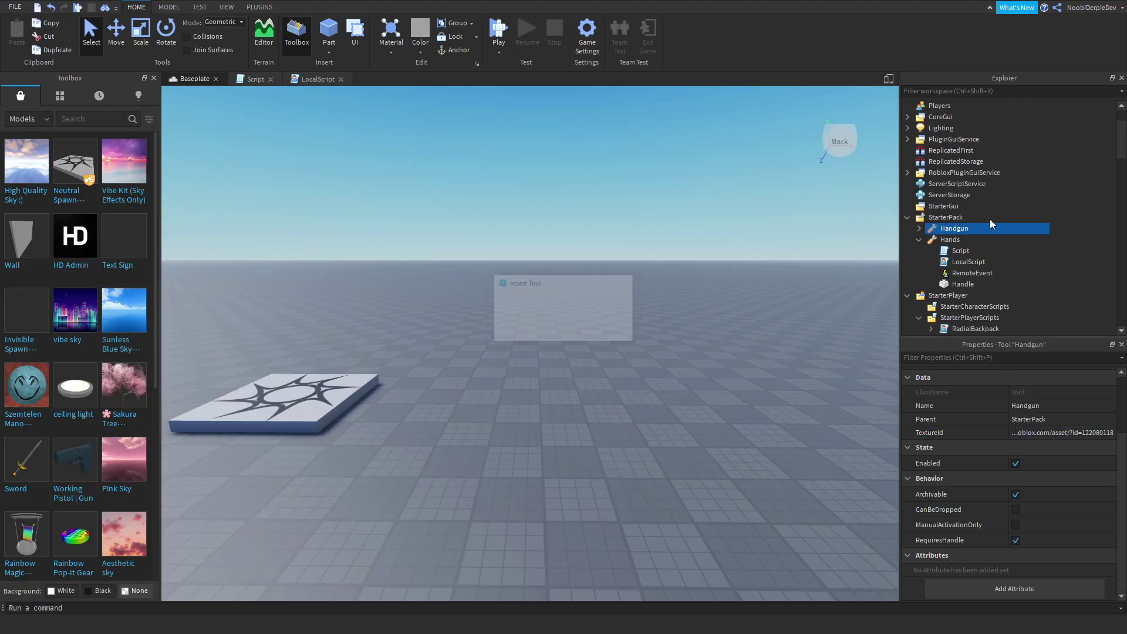
Start a playtest, walk the character off the spawn and bring up the radial weapon menu
click(498, 32)
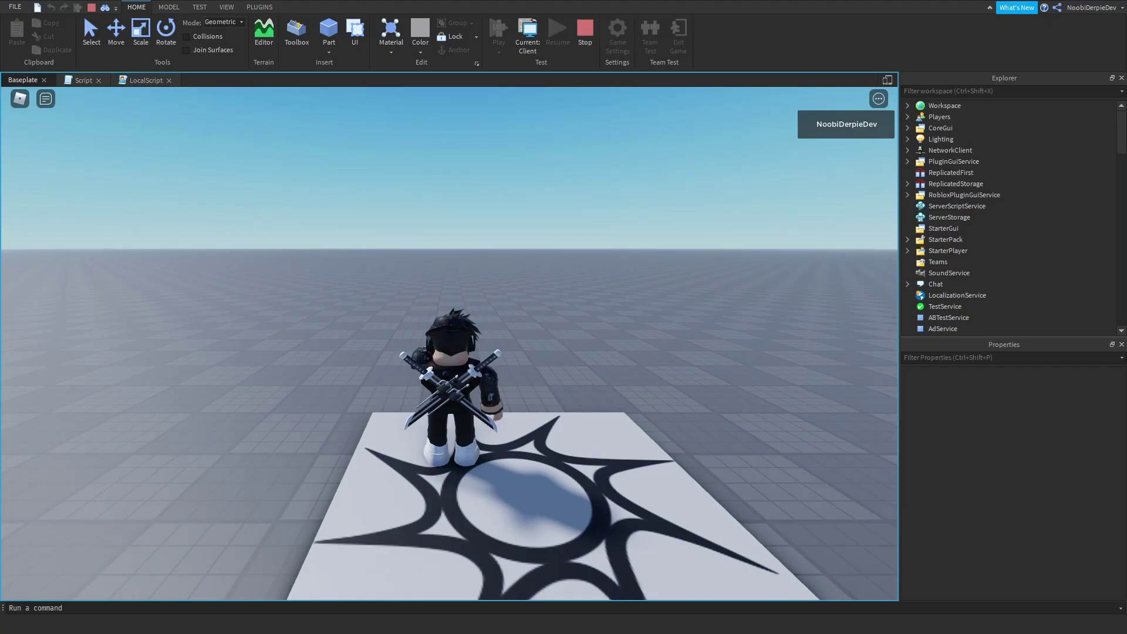
key(w)
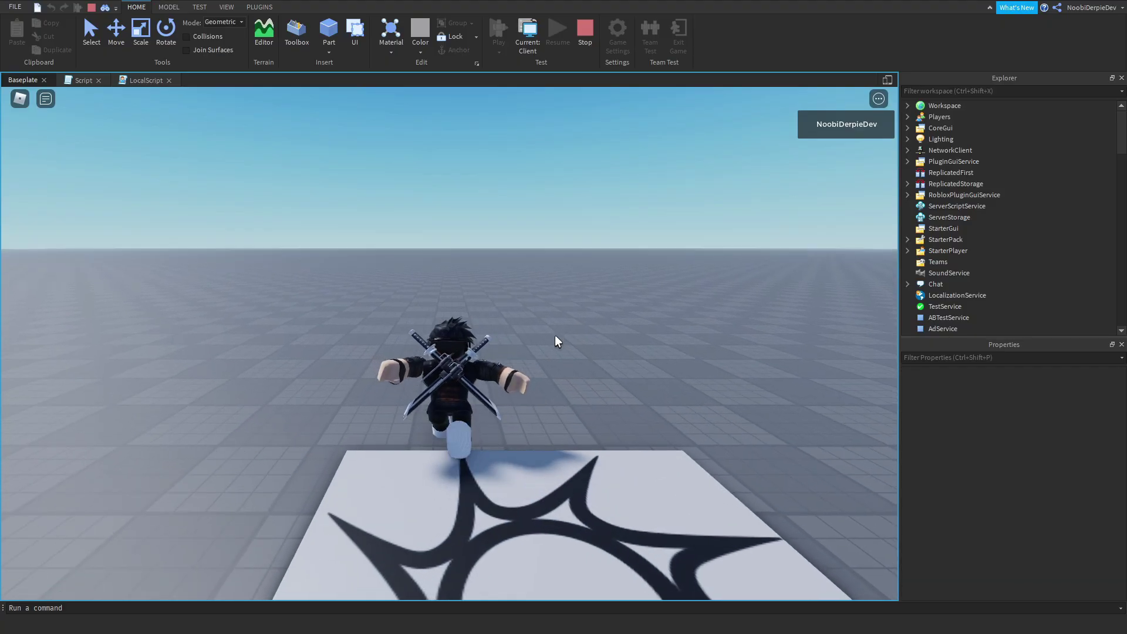
key(q)
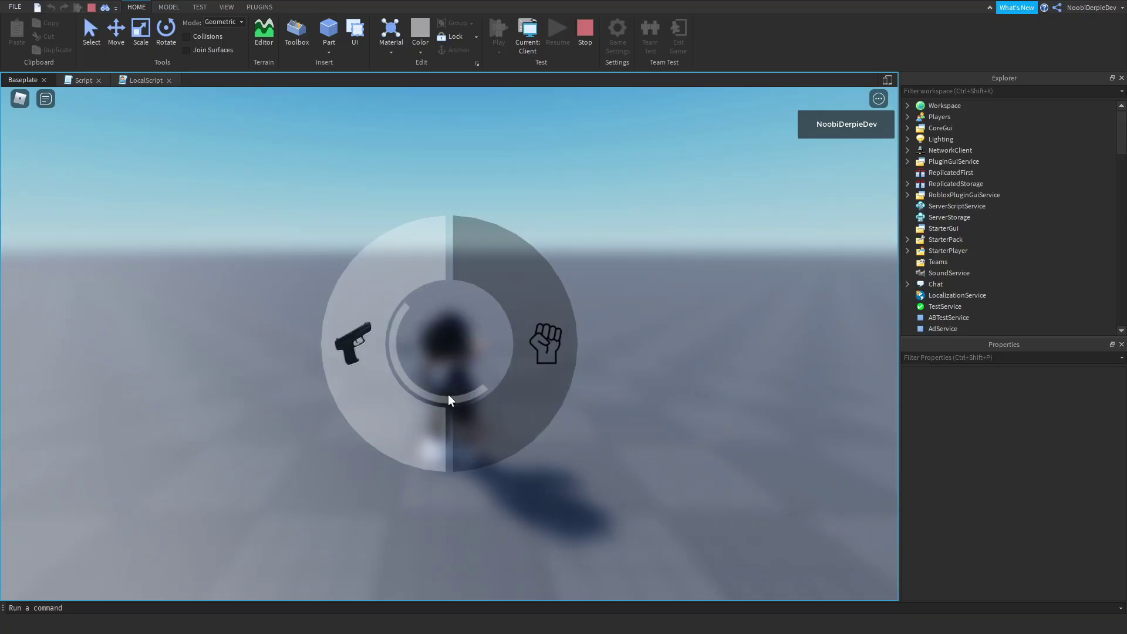
right_drag(661, 341, 661, 340)
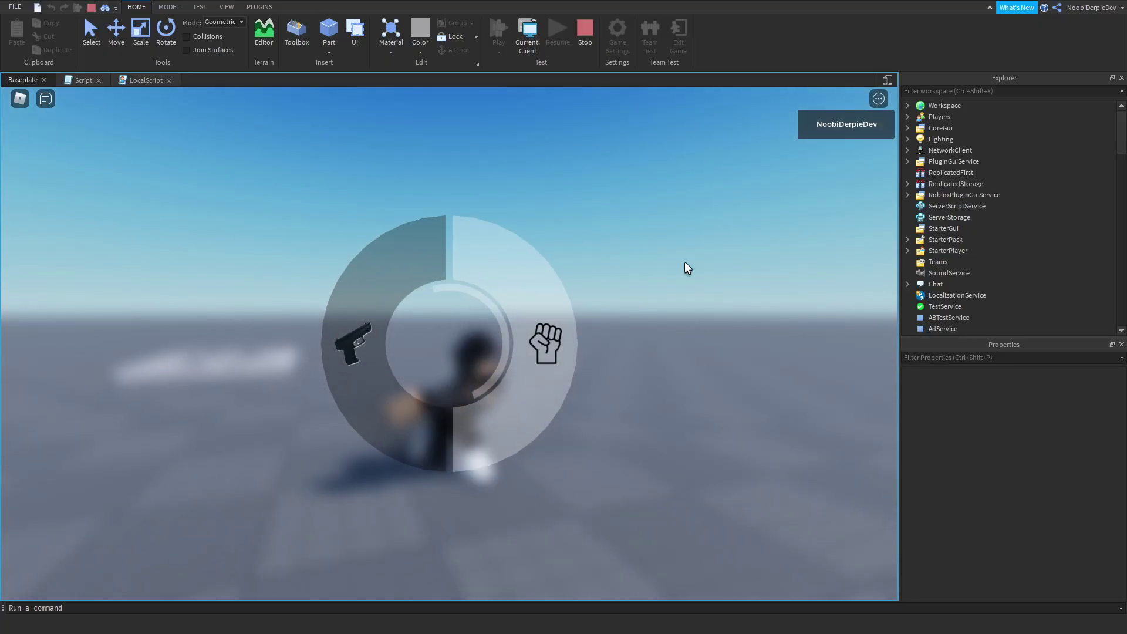
Test the radial menu by repeatedly opening and closing it to switch between handgun and fist, moving the character around
key(q)
scroll(716, 283, down, 4)
key(q)
right_drag(713, 283, 708, 283)
key(q)
key(q)
key(q)
key(q)
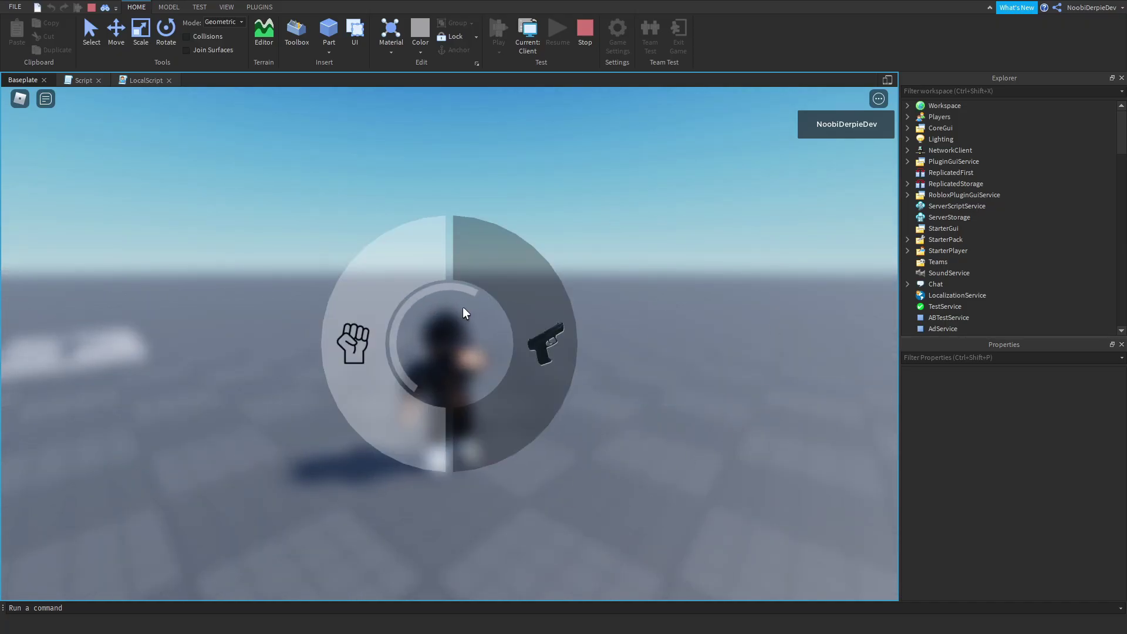
key(q)
key(space)
key(s)
right_drag(326, 296, 326, 296)
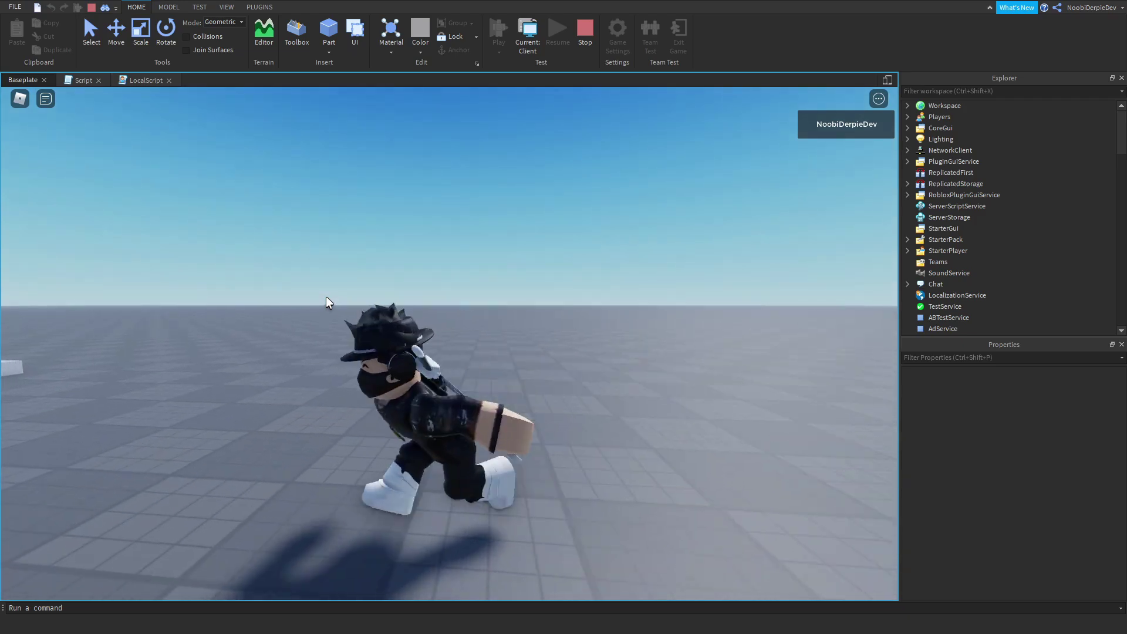
Equip the handgun from the radial menu and fire it once in first-person view
key(q)
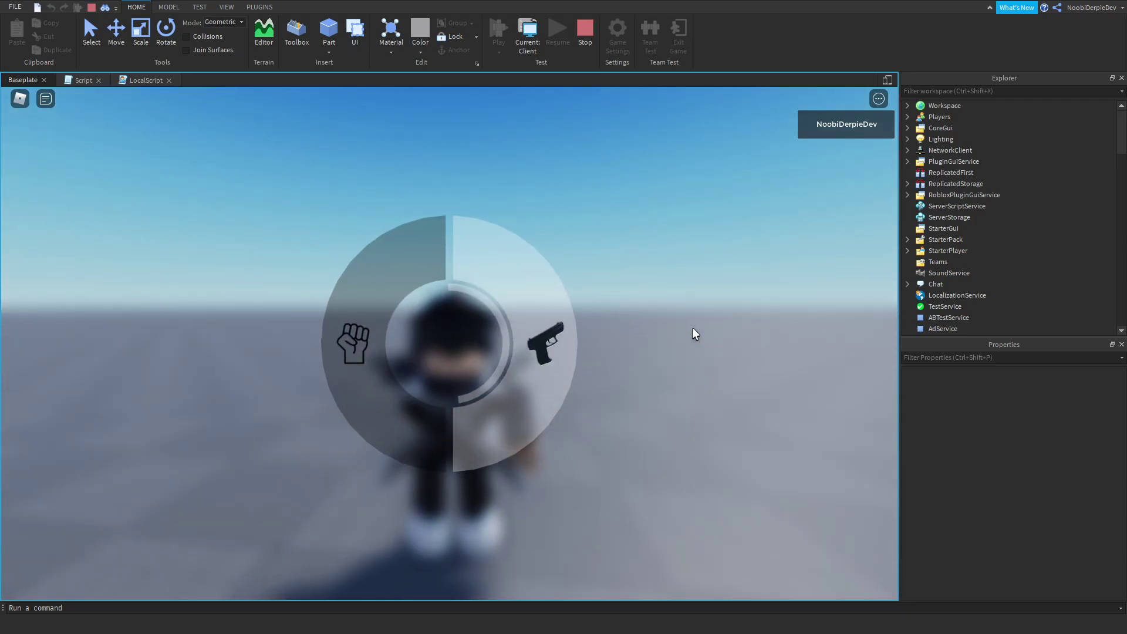
key(q)
right_drag(696, 330, 696, 330)
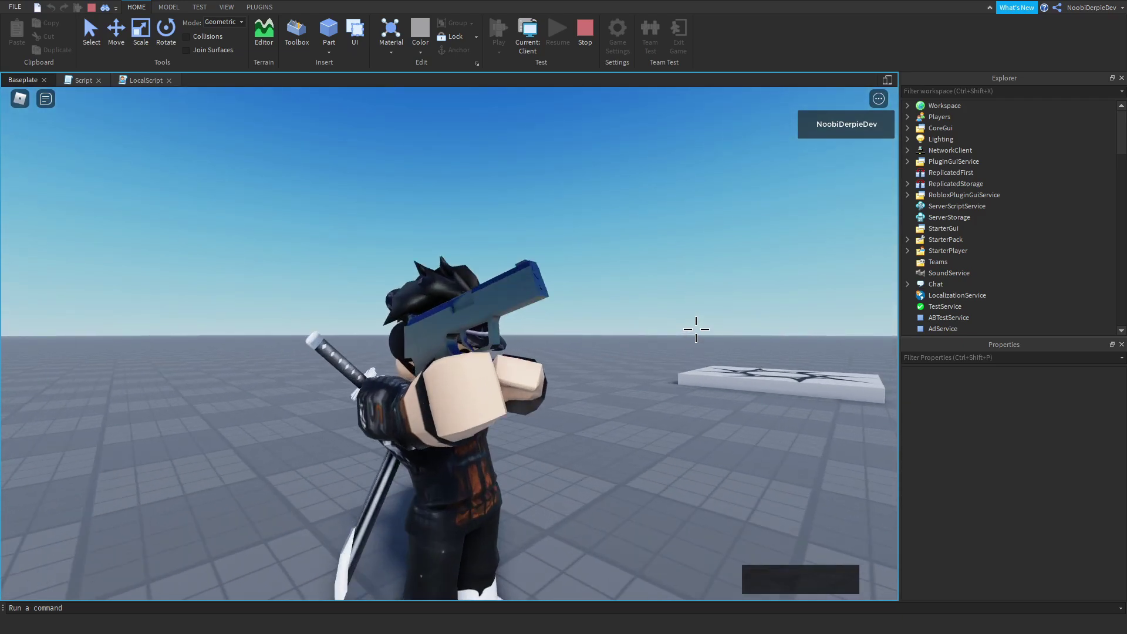
scroll(697, 329, up, 5)
click(449, 343)
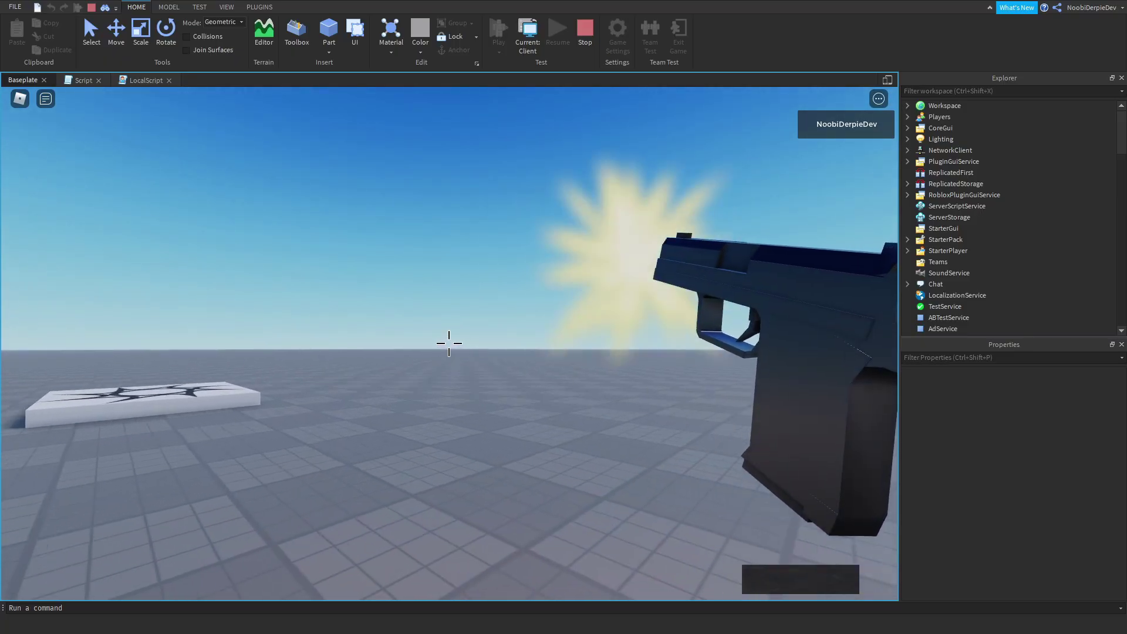
scroll(449, 344, down, 5)
Test switching between the handgun and the hands with the radial menu while walking around, and end the playtest
key(q)
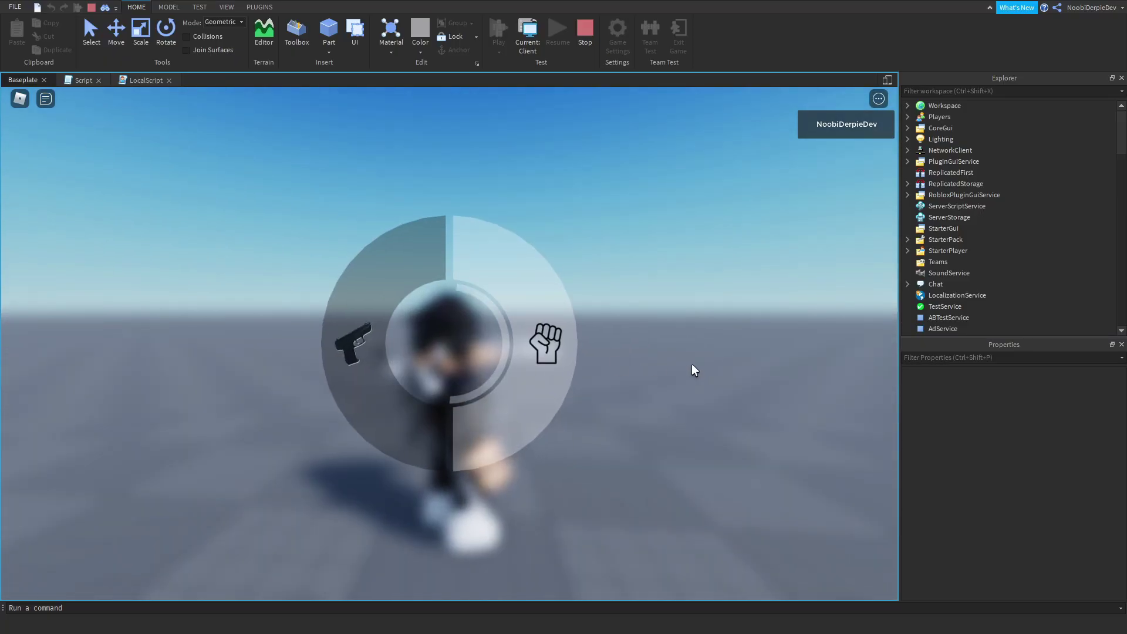
key(q)
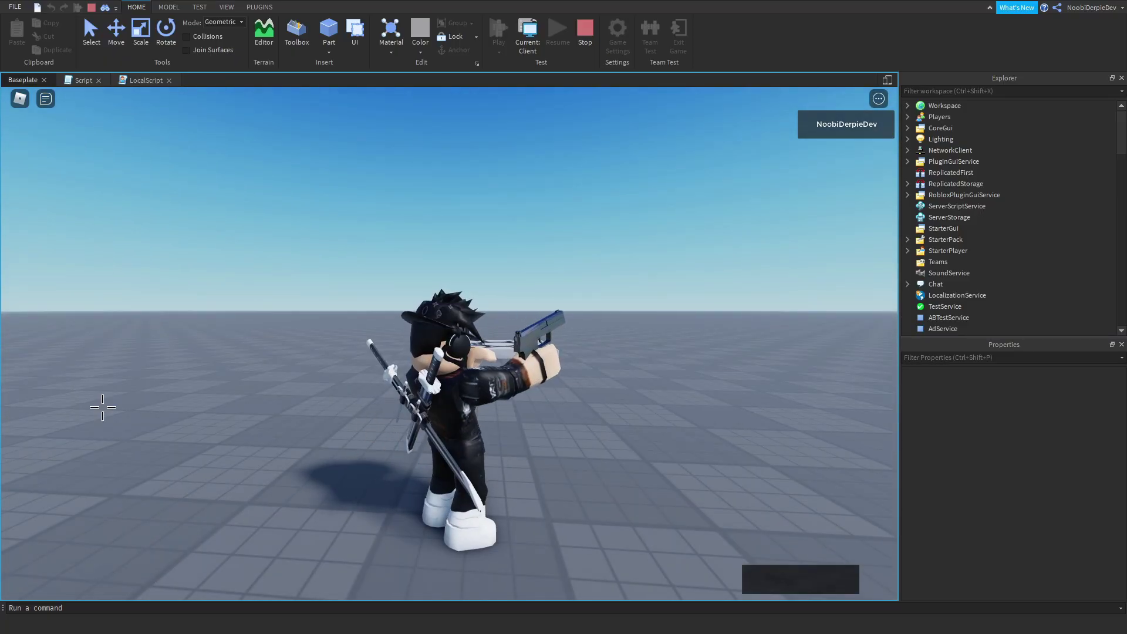
key(w)
key(q)
key(w)
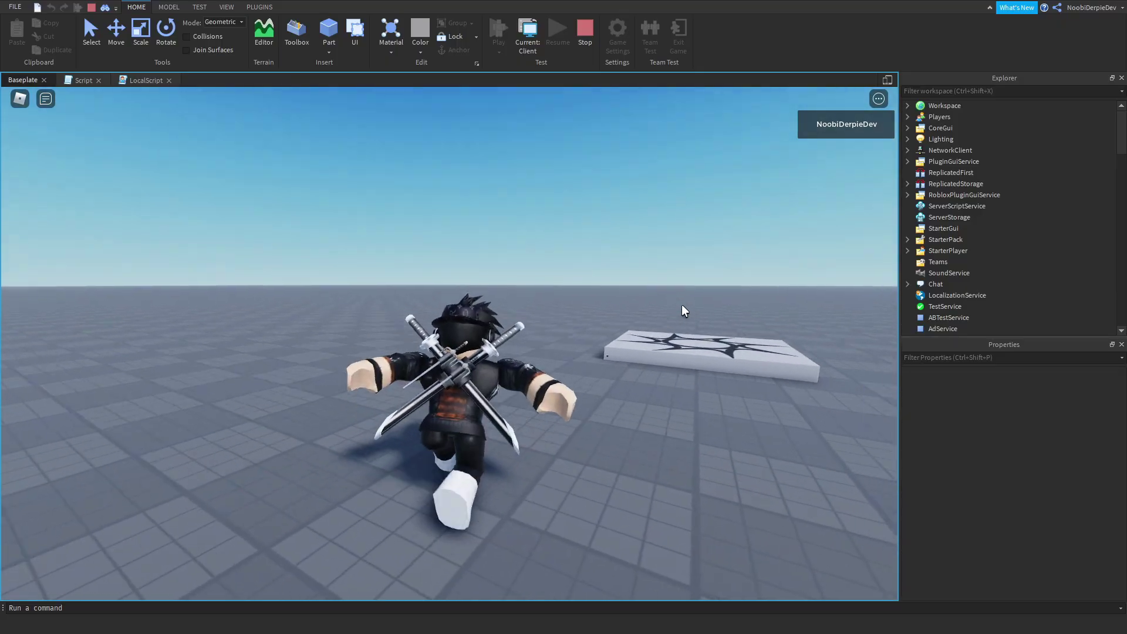
key(q)
key(s)
right_drag(398, 283, 398, 283)
key(q)
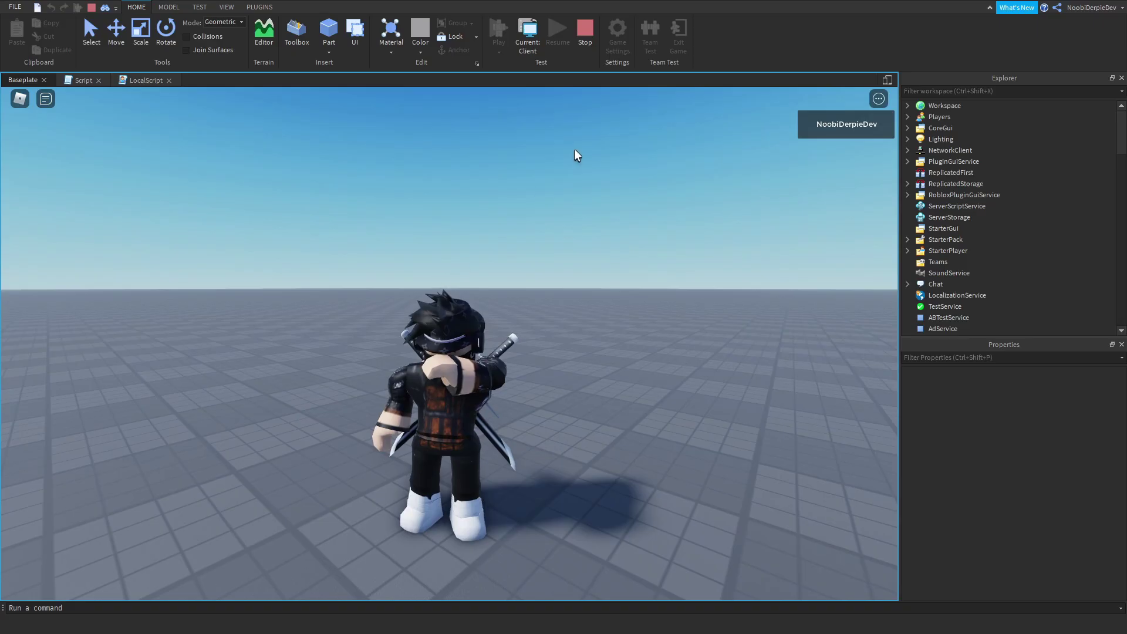
click(585, 29)
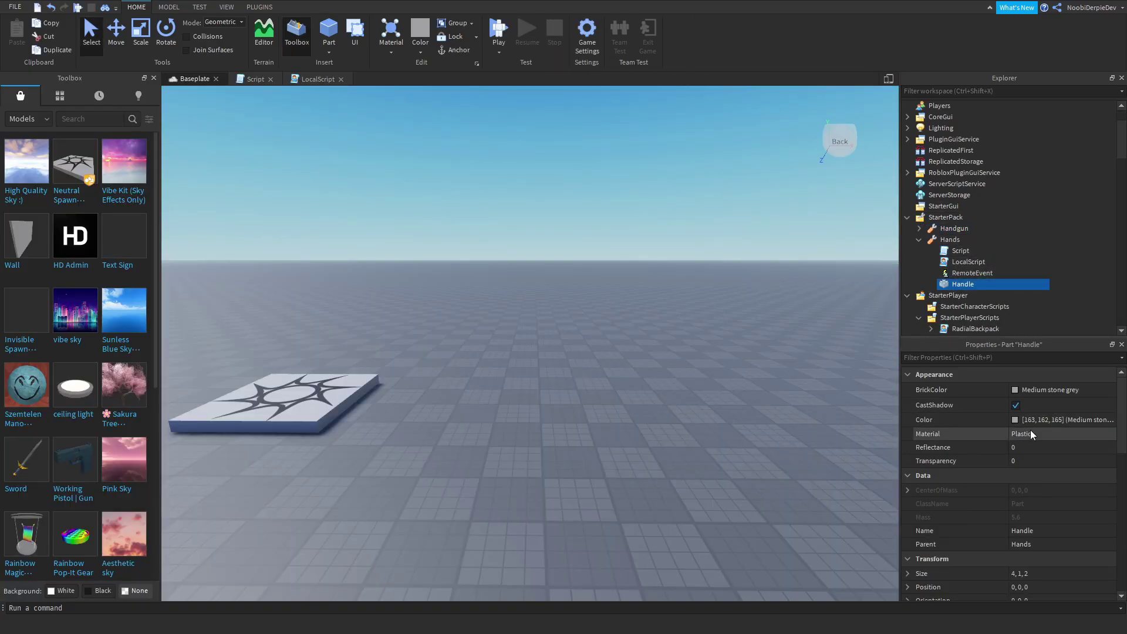
Set the Hands tool's Handle part to Transparency 1 and turn off its CanCollide property
click(1021, 459)
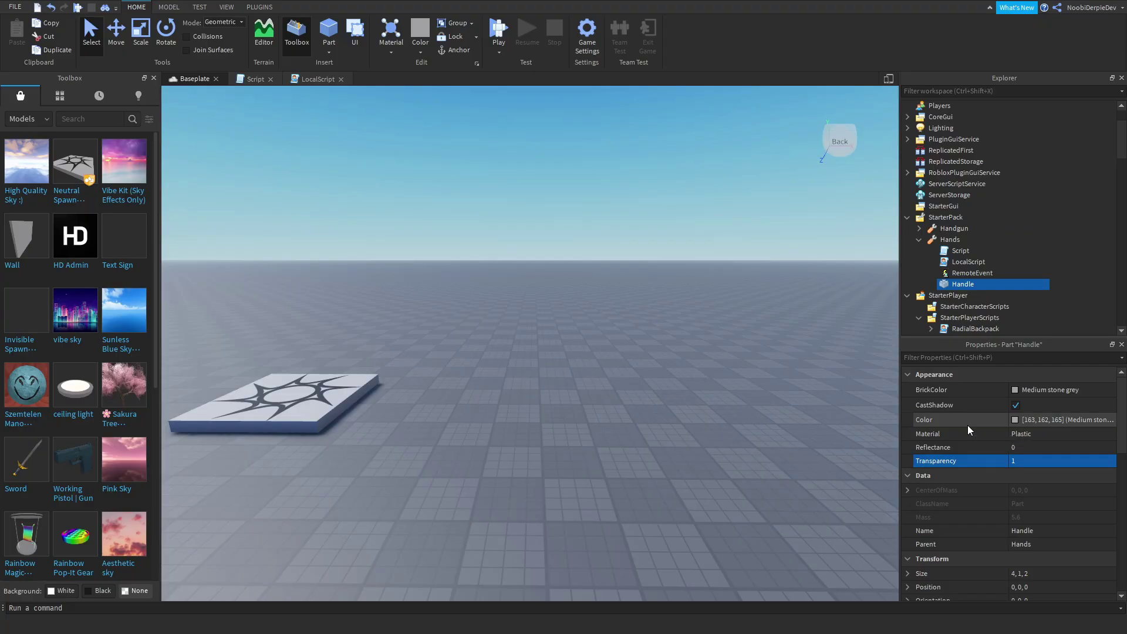
scroll(1013, 480, down, 3)
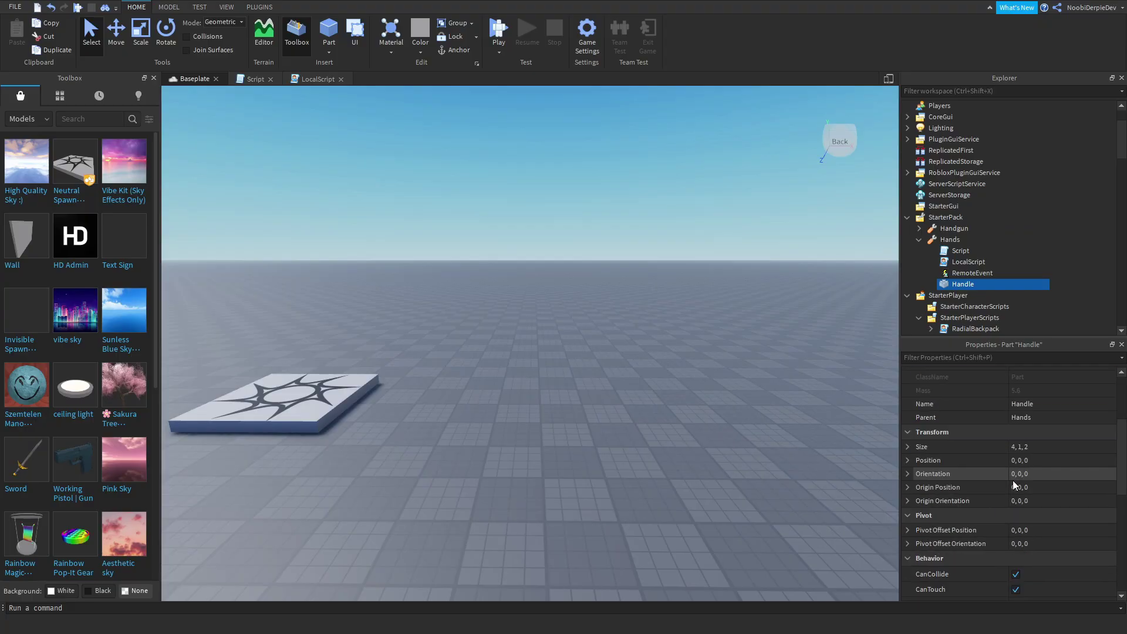
scroll(1026, 524, down, 2)
click(1016, 532)
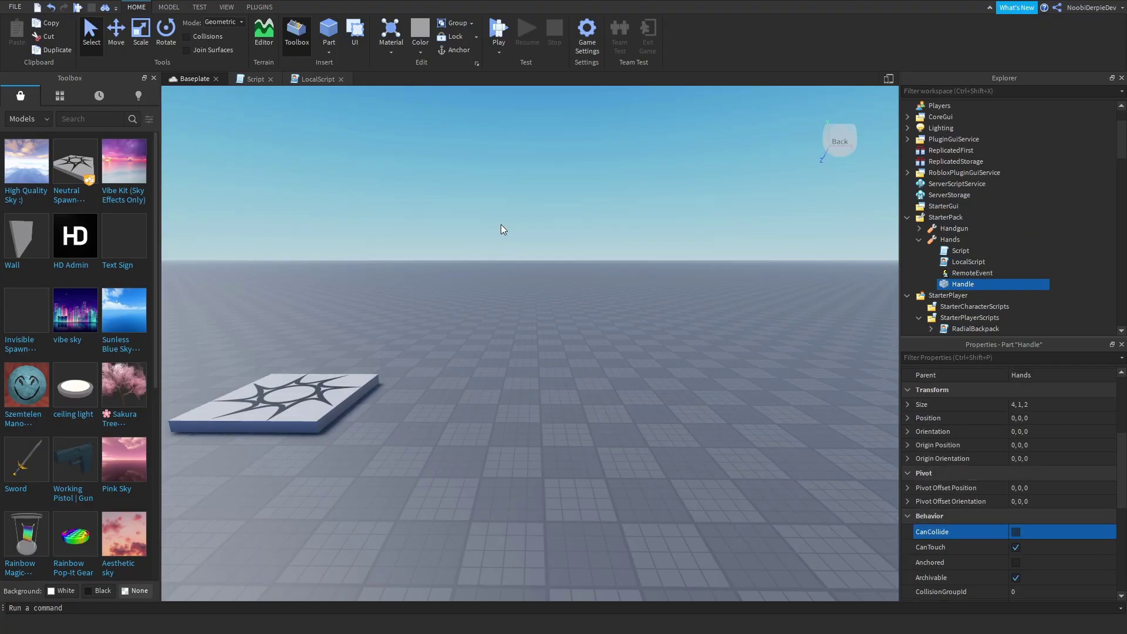
Start a playtest, walk off the spawn and switch between the handgun and hands in the radial menu
click(499, 31)
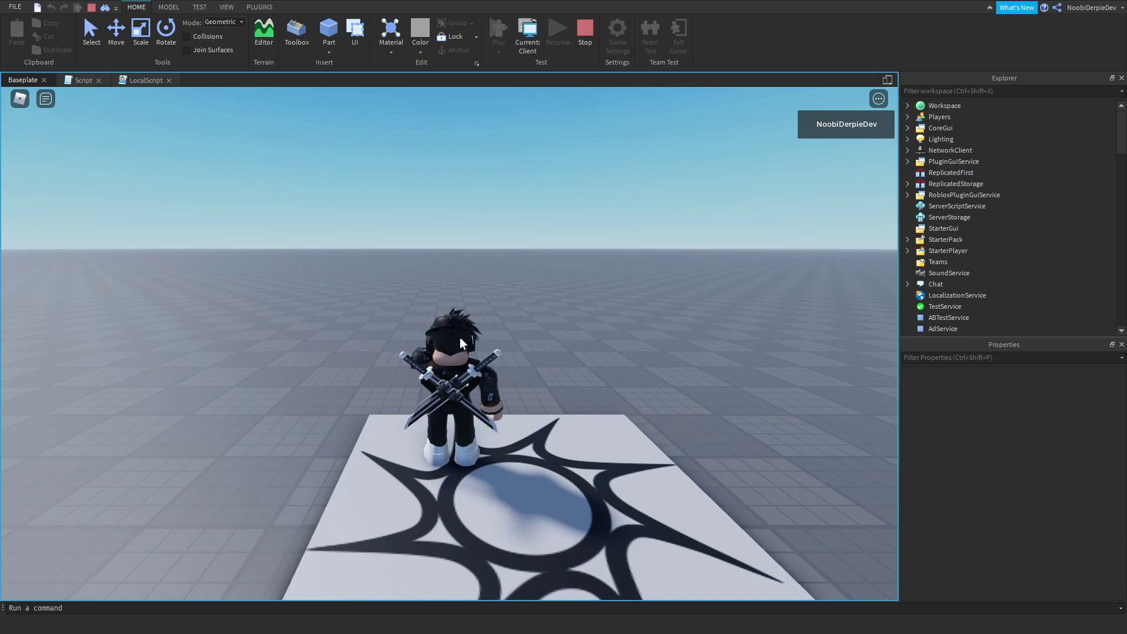
key(w)
key(q)
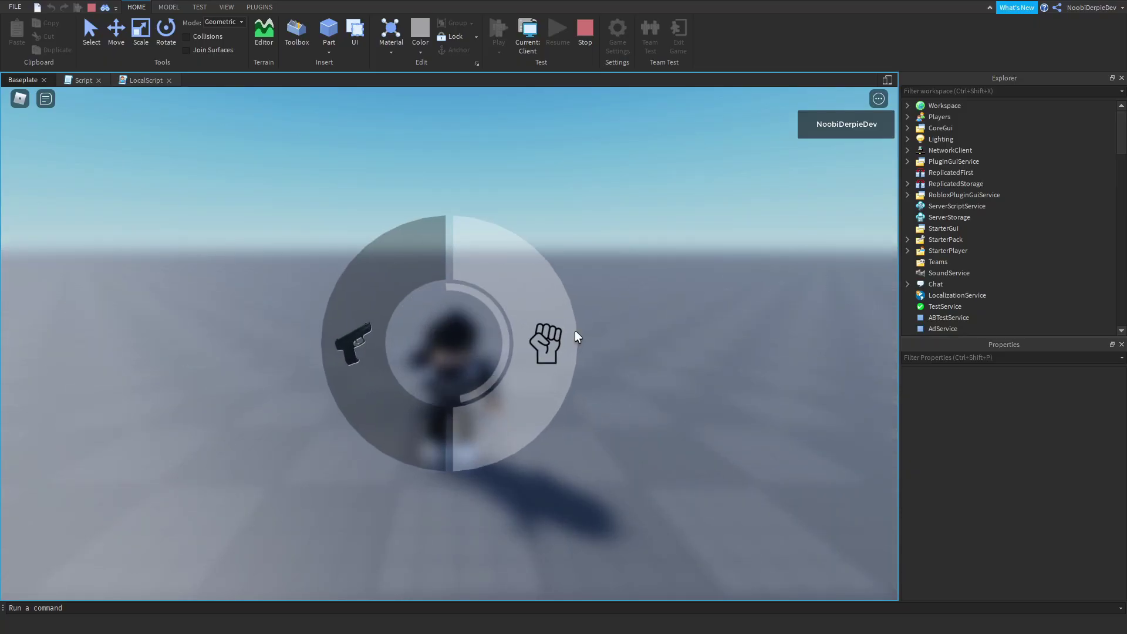
click(356, 295)
key(q)
click(544, 294)
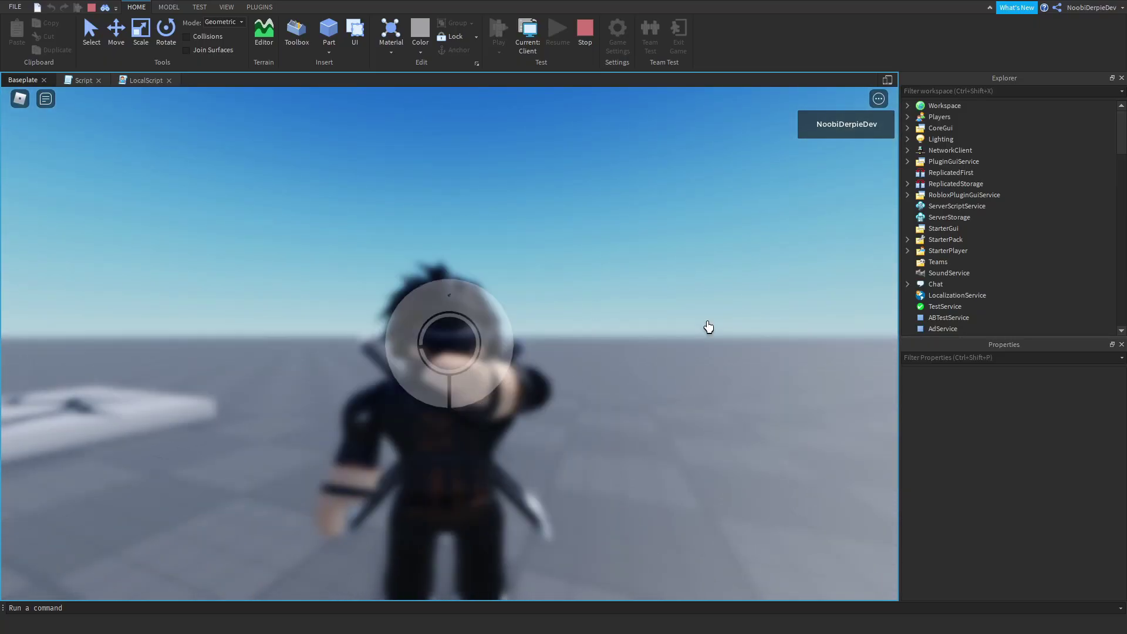
Check the character's hands from several angles and distances while switching weapons in the radial menu again
right_drag(301, 406, 491, 398)
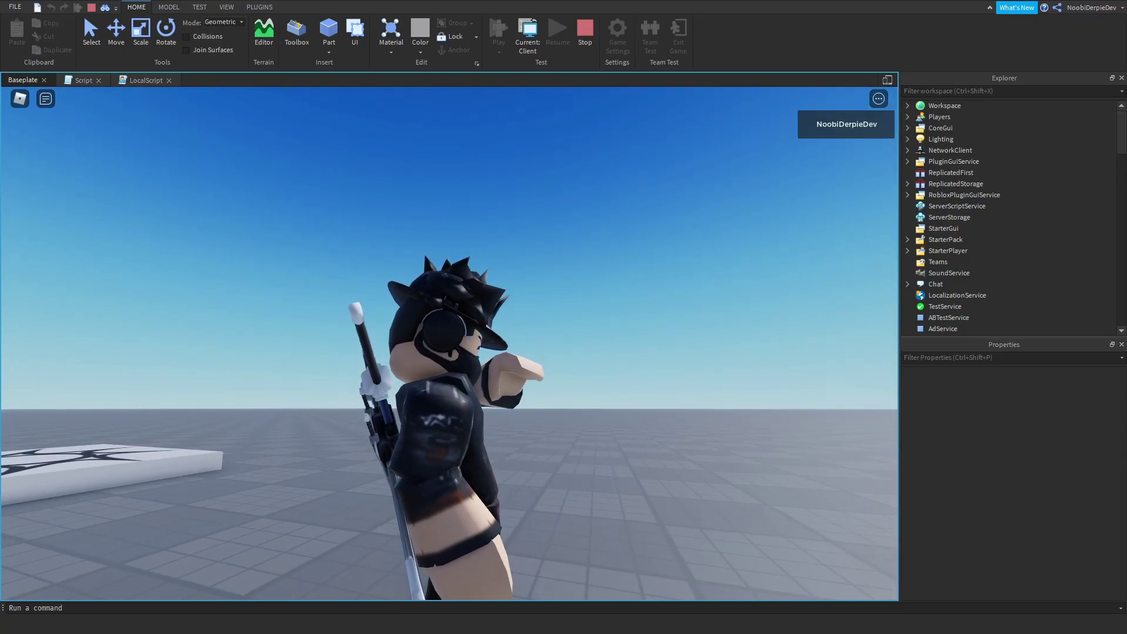
right_drag(317, 335, 342, 357)
key(q)
click(543, 335)
scroll(625, 331, down, 3)
key(q)
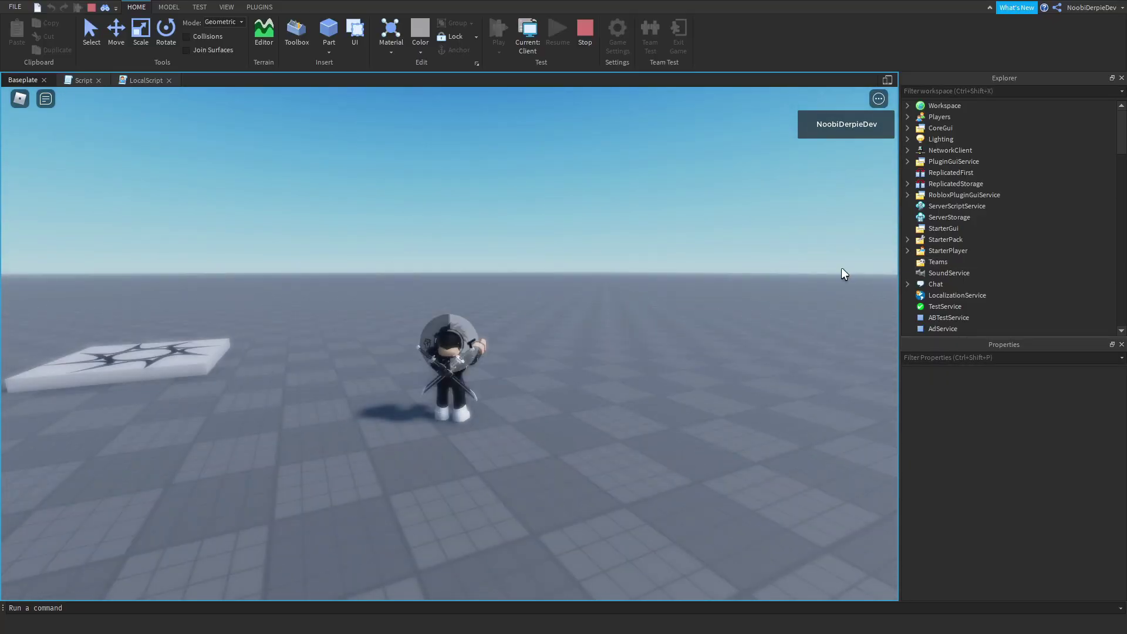
Jump and walk with the character, equip the handgun from the radial menu, and end the playtest
right_drag(841, 267, 689, 268)
scroll(689, 267, up, 2)
key(space)
key(w)
key(q)
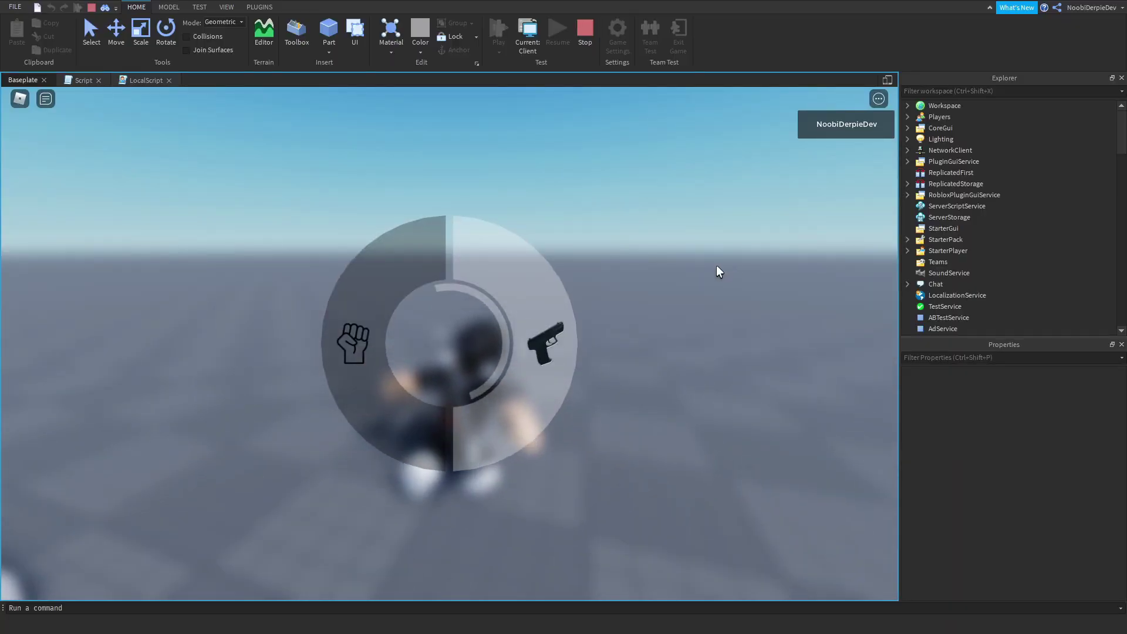
click(717, 265)
click(588, 44)
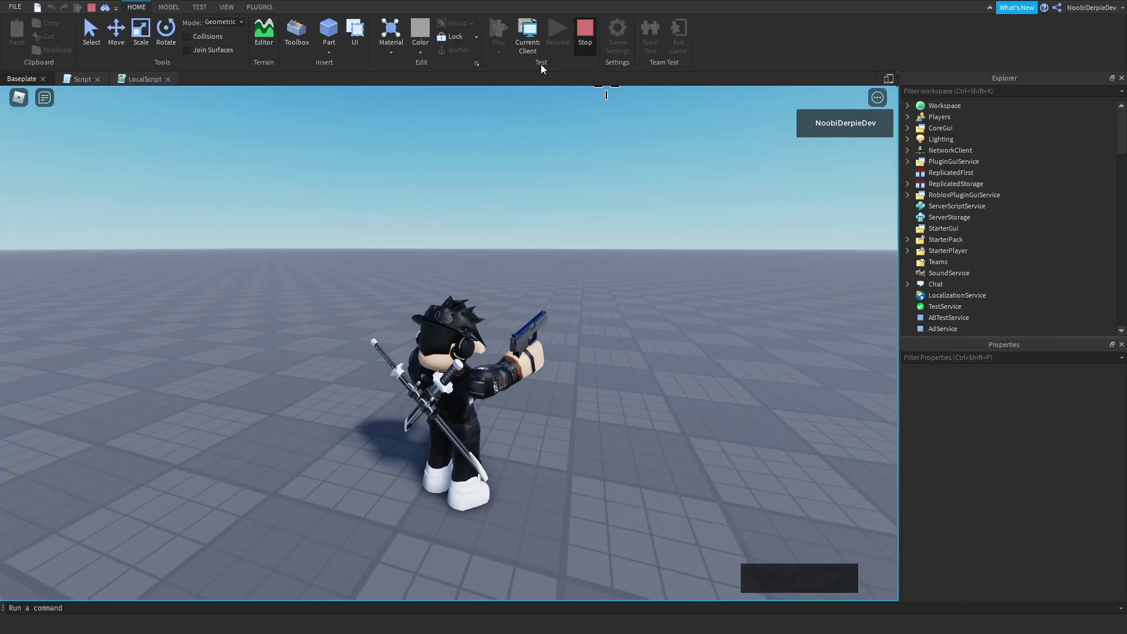
Insert the Sword and M4 Gun [FREE] models from the Toolbox, accepting placement in StarterPack
click(98, 122)
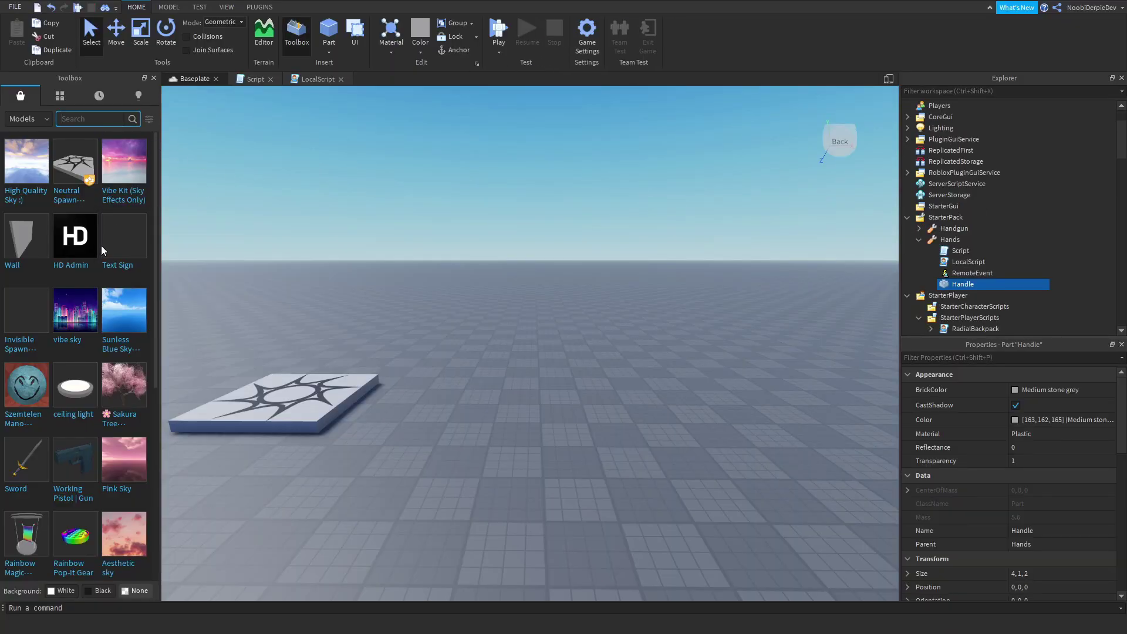
scroll(101, 247, down, 4)
click(40, 211)
click(560, 328)
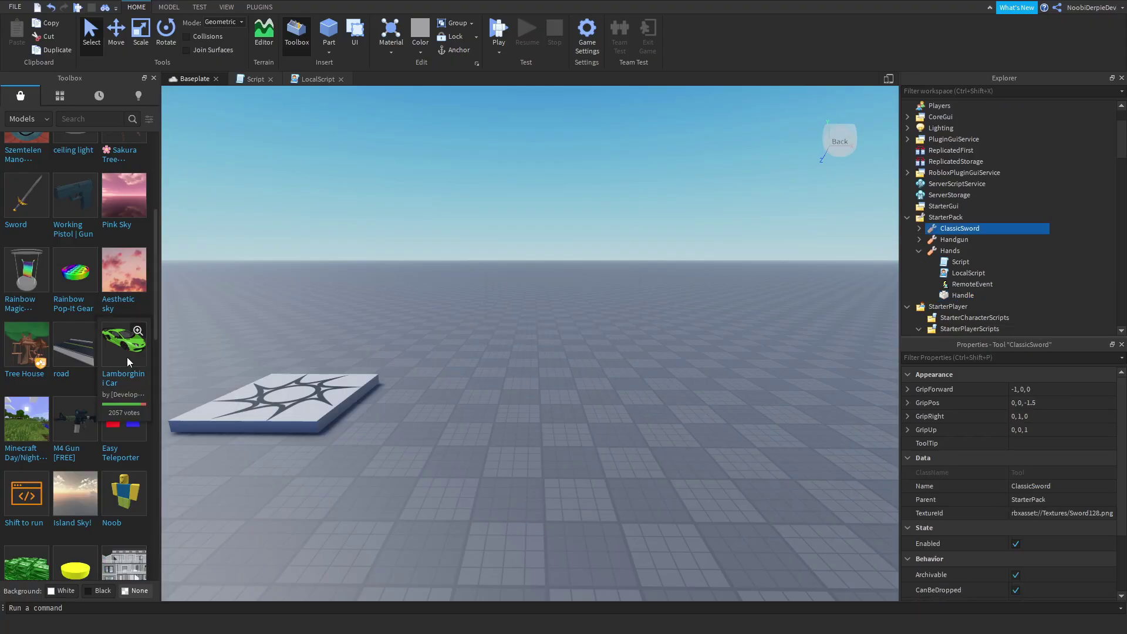
scroll(127, 357, down, 3)
drag(75, 321, 475, 393)
click(558, 327)
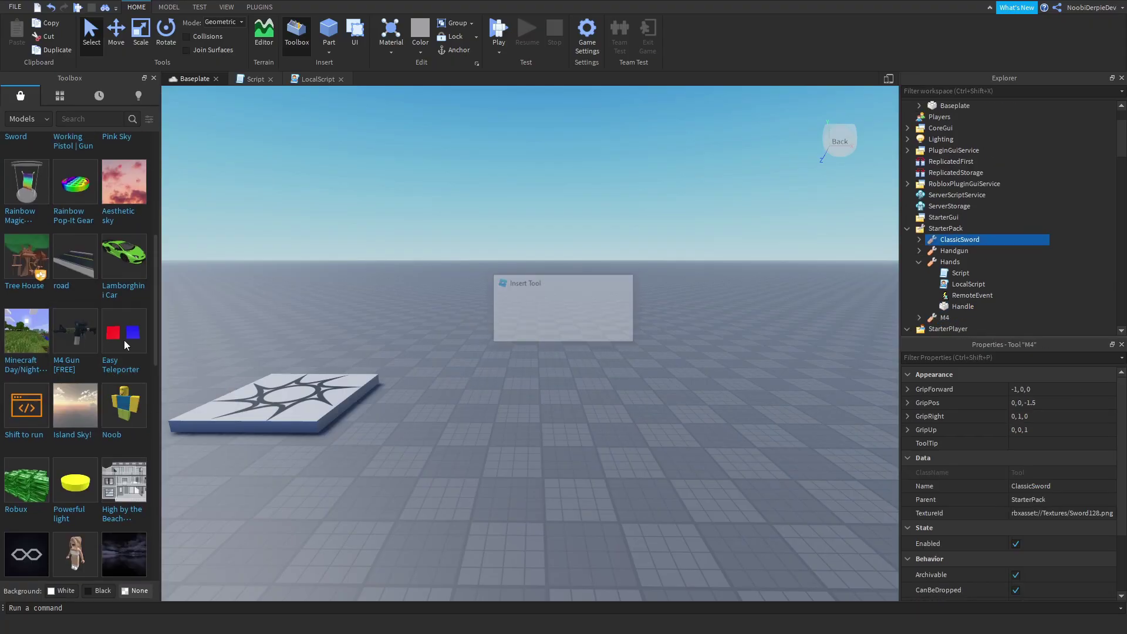
Insert the Trench Gun and BoomBox Radio models from the Toolbox, accepting placement in StarterPack
scroll(90, 362, down, 5)
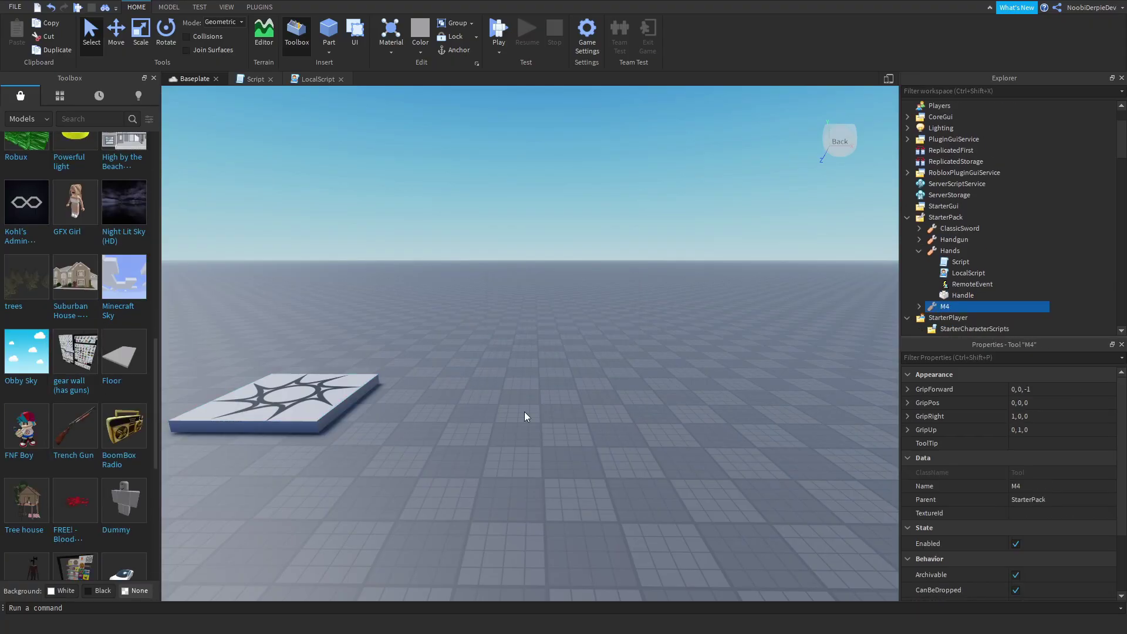
drag(524, 415, 524, 416)
click(558, 327)
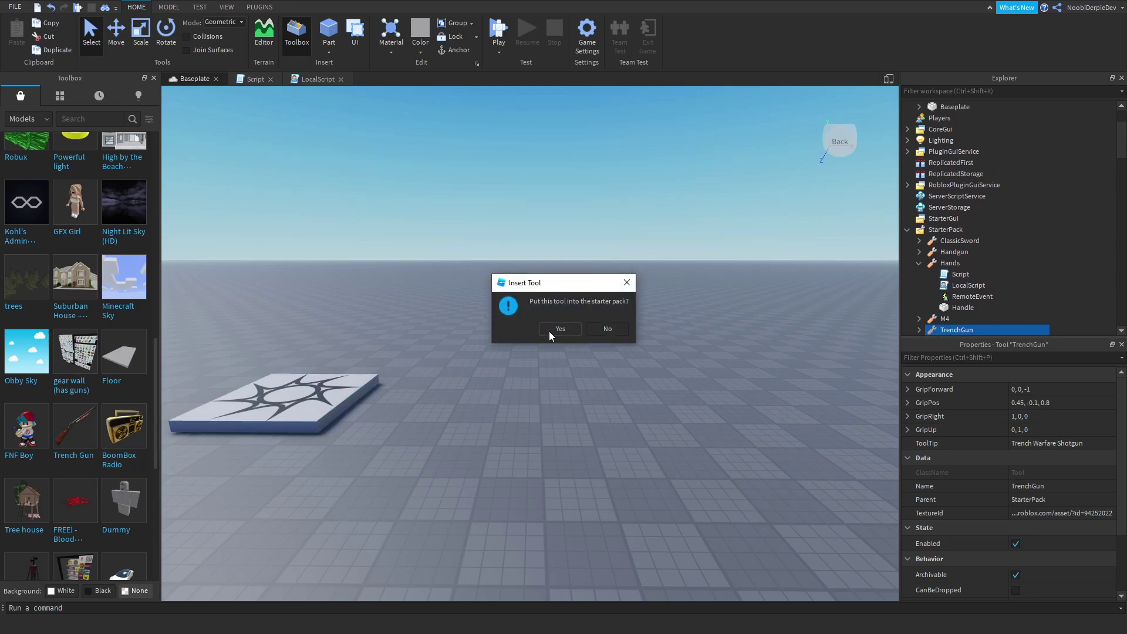
click(549, 331)
scroll(71, 446, down, 4)
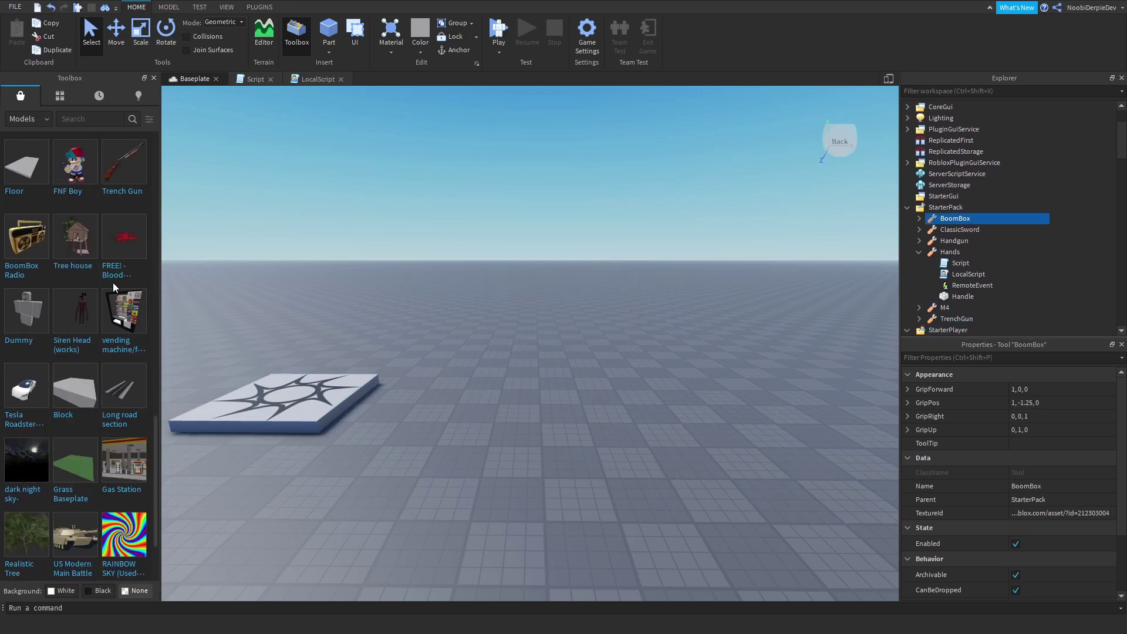
Search the Toolbox models for "gun" and insert the Blue HyperLaser, accepting placement in StarterPack
scroll(96, 327, down, 2)
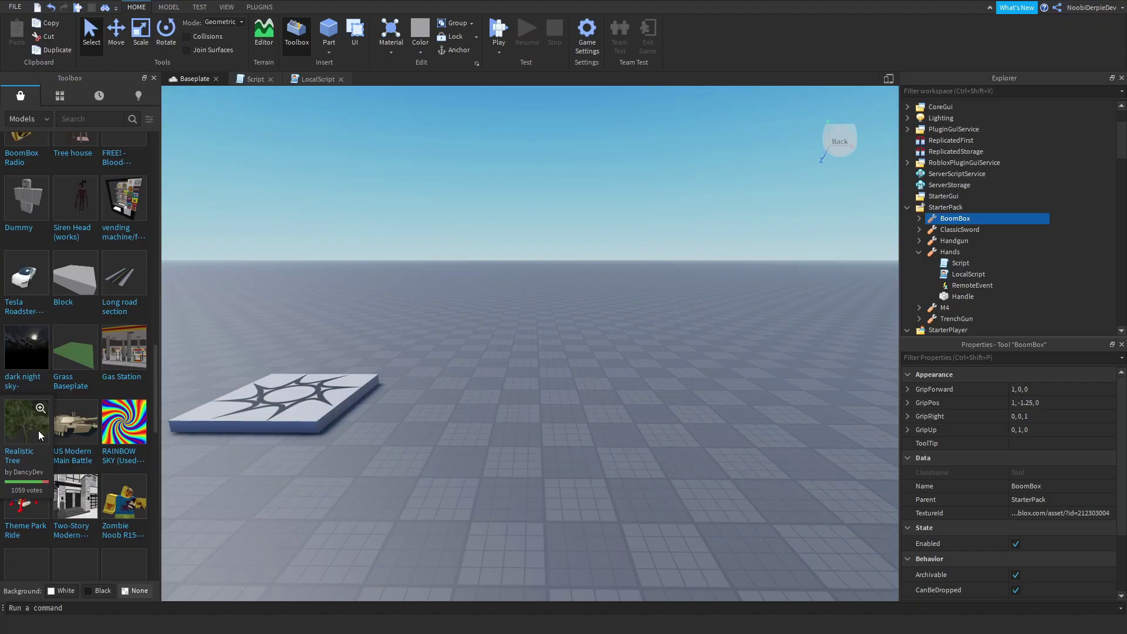
text(gun)
key(Return)
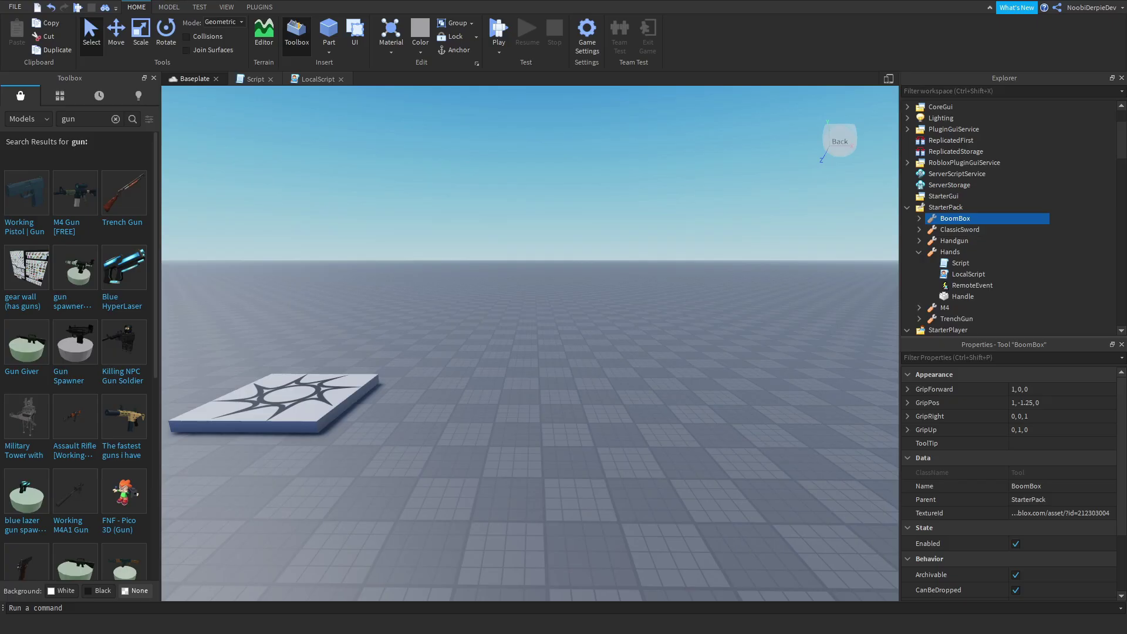
click(125, 276)
click(555, 330)
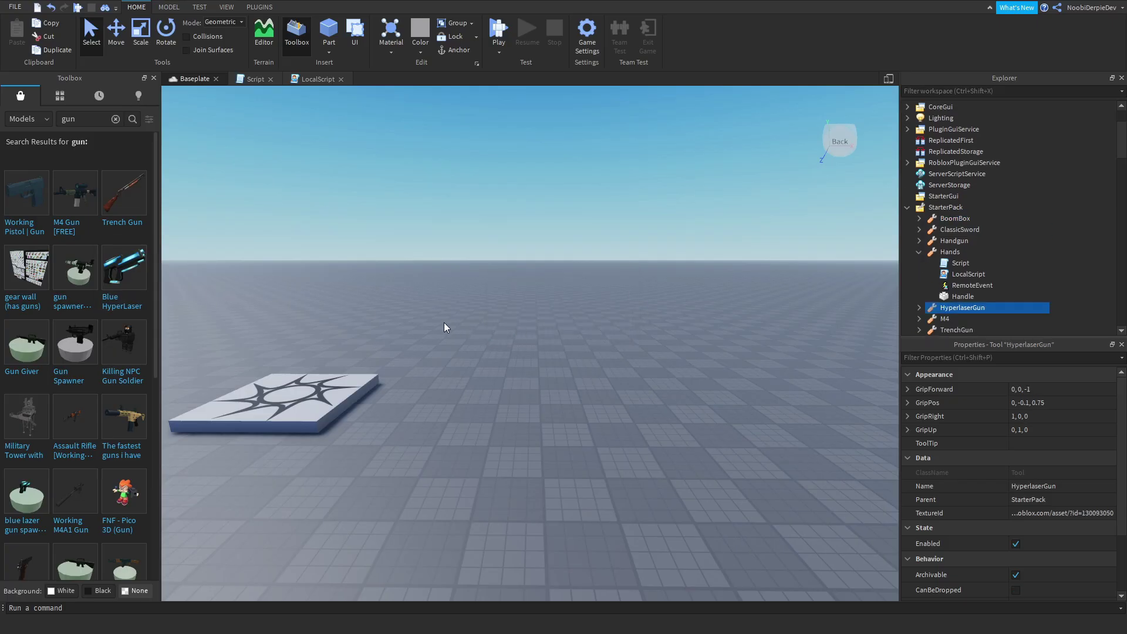
click(94, 347)
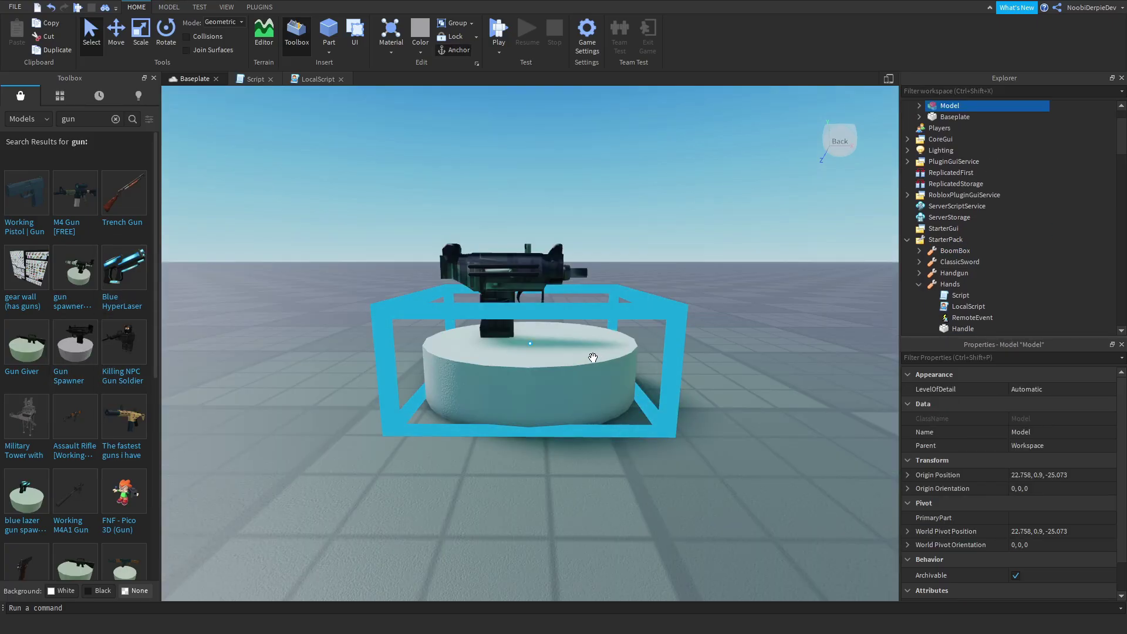
right_drag(591, 354, 478, 335)
key(Delete)
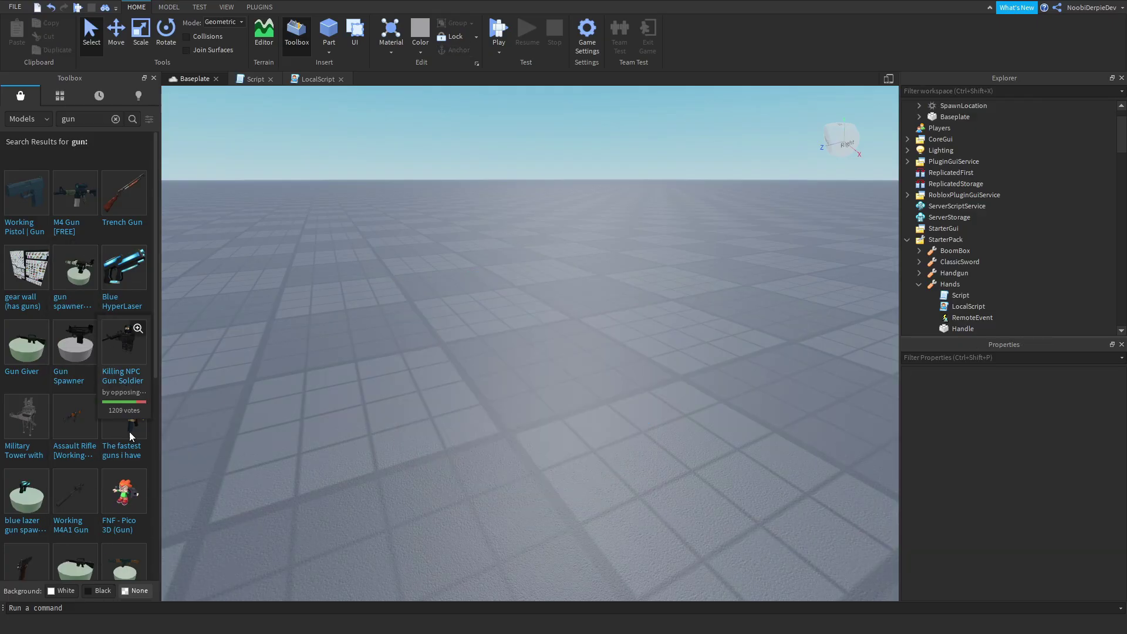
Insert the "The fastest guns i have" model, placing its Honey Badger and KIMBER - Desert Warrior tools in StarterPack
click(561, 328)
click(569, 329)
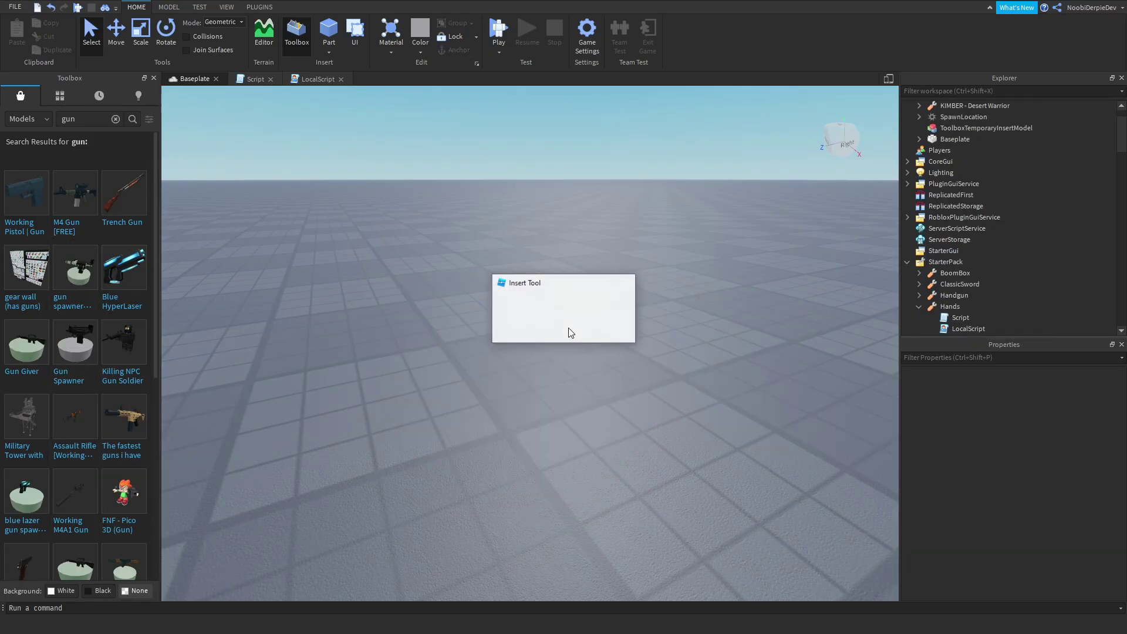
click(249, 263)
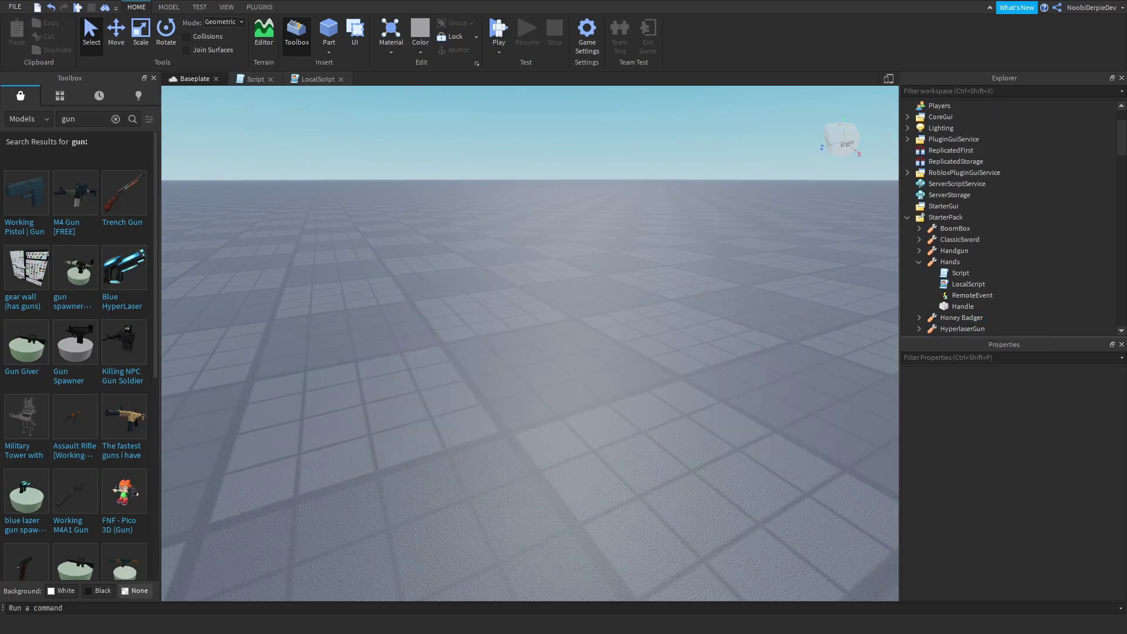
Select all tools in StarterPack, from BoomBox to TrenchGun
scroll(914, 227, down, 1)
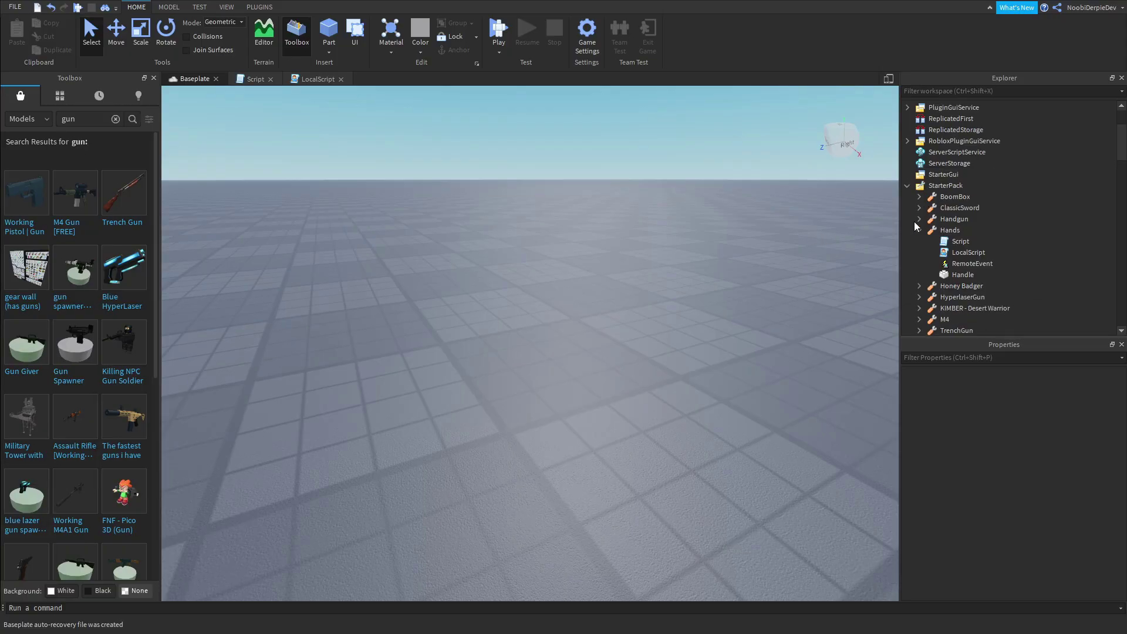
scroll(921, 229, down, 1)
click(955, 165)
shift+click(957, 254)
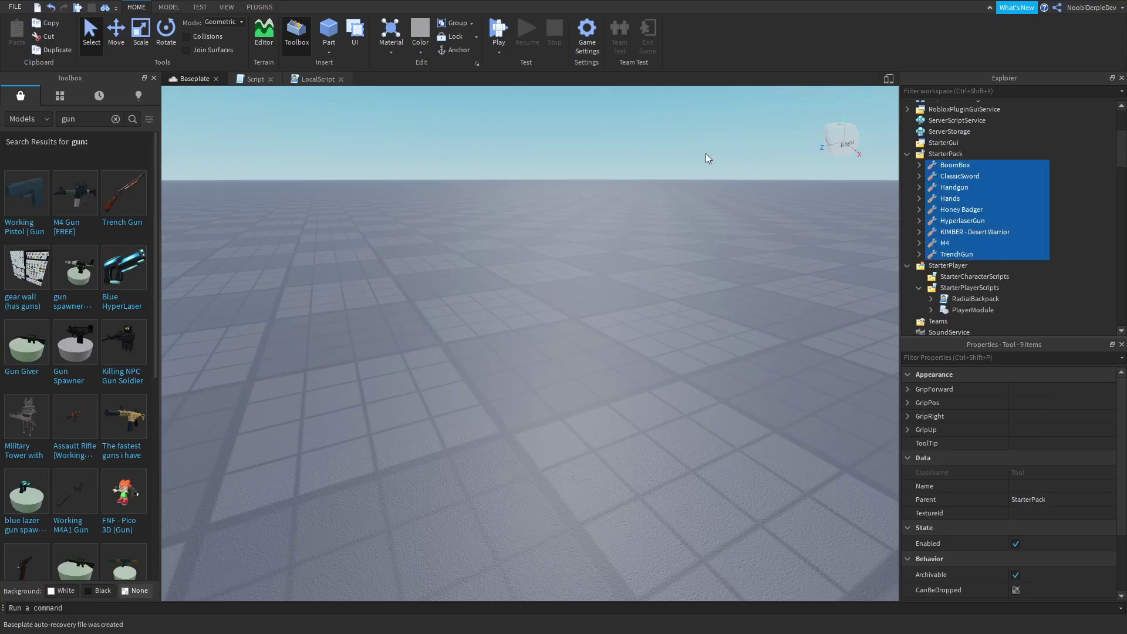
Start a playtest, move the character off the spawn and open the radial menu with the added weapons
click(498, 33)
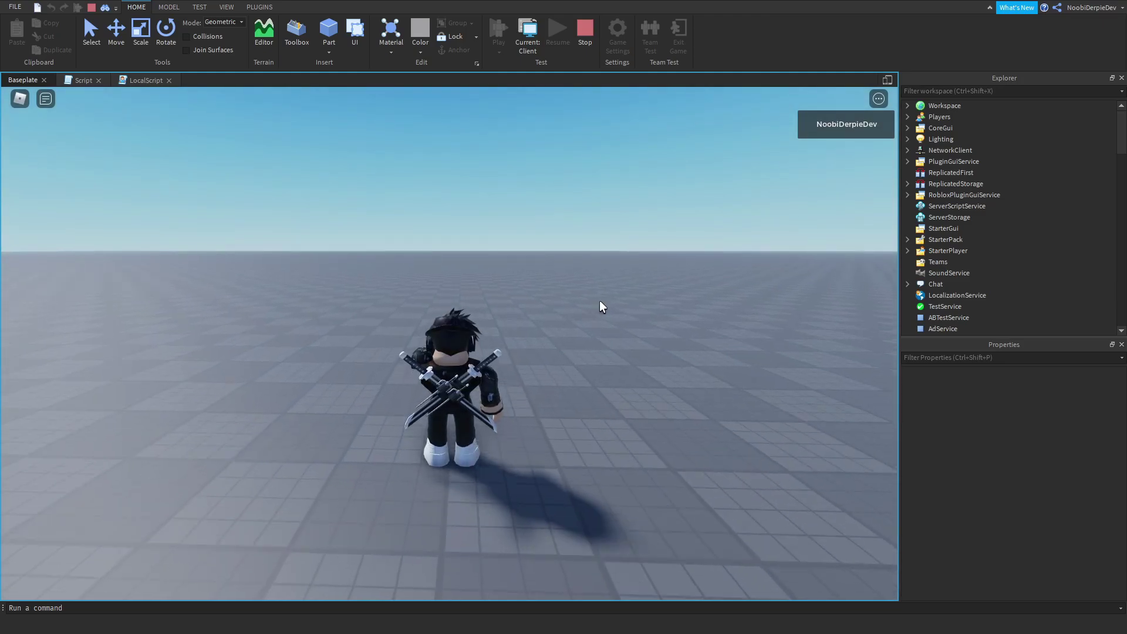
right_drag(633, 306, 633, 306)
key(d)
key(w)
key(Tab)
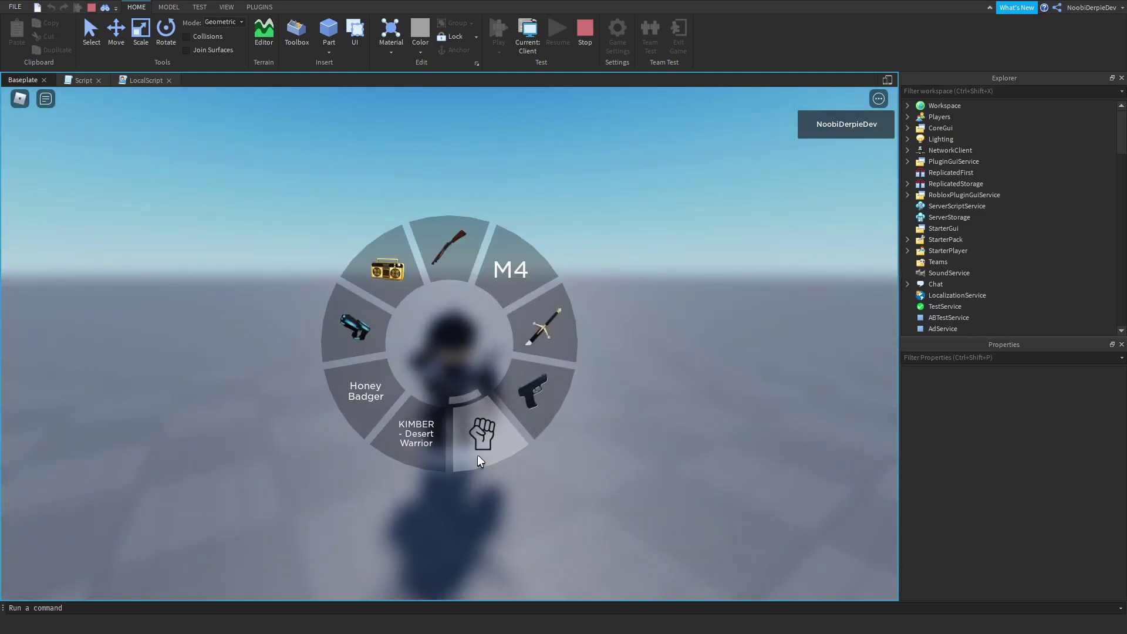
Equip the BoomBox from the radial menu, turn the character around, and switch to the Hands tool
click(374, 261)
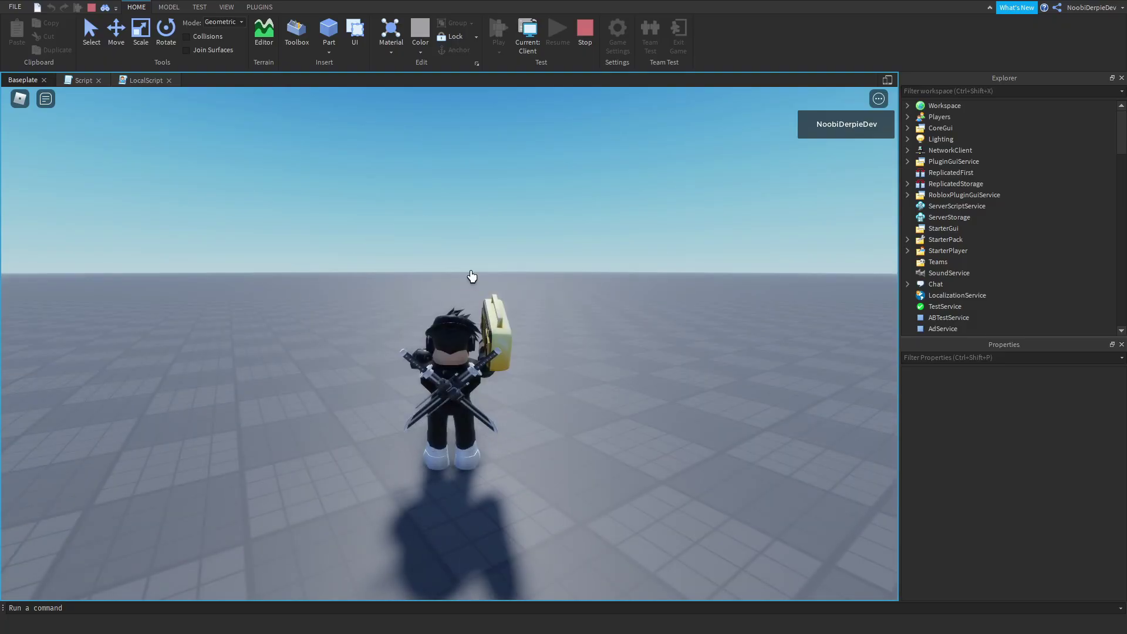
right_drag(471, 271, 492, 274)
click(492, 275)
key(Tab)
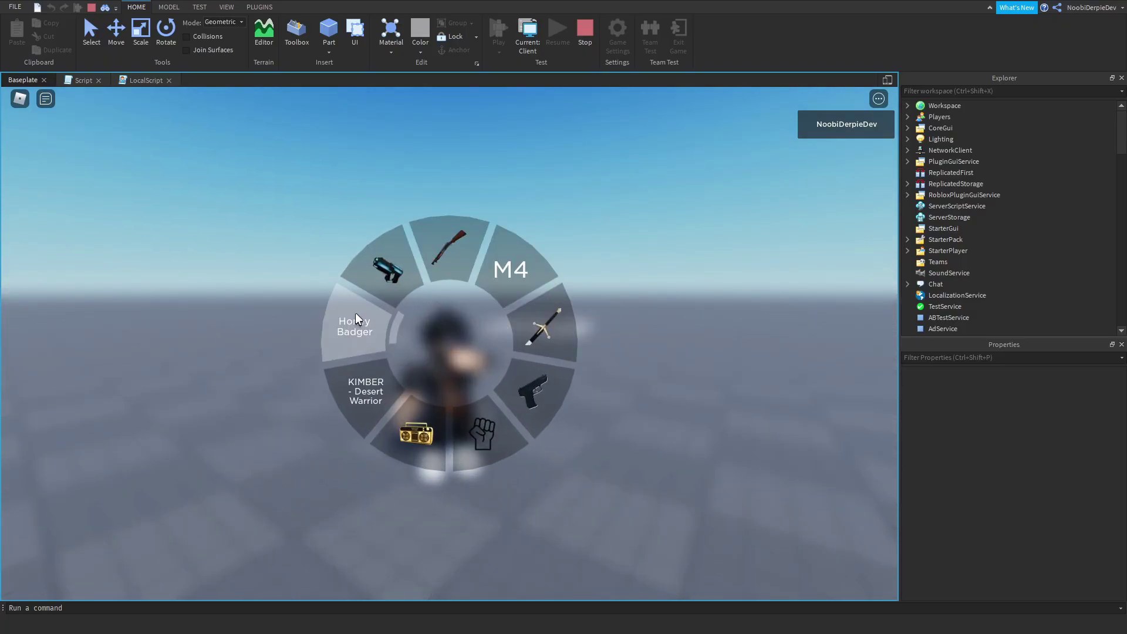
click(521, 442)
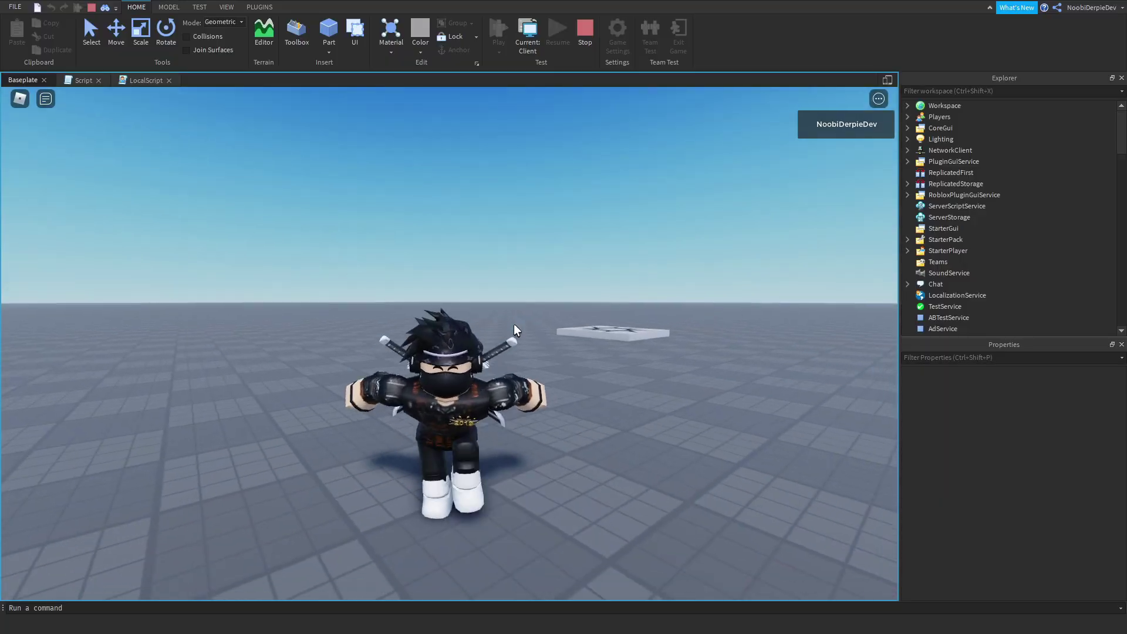
Switch to the TrenchGun in the radial menu and fire it while moving the character
key(q)
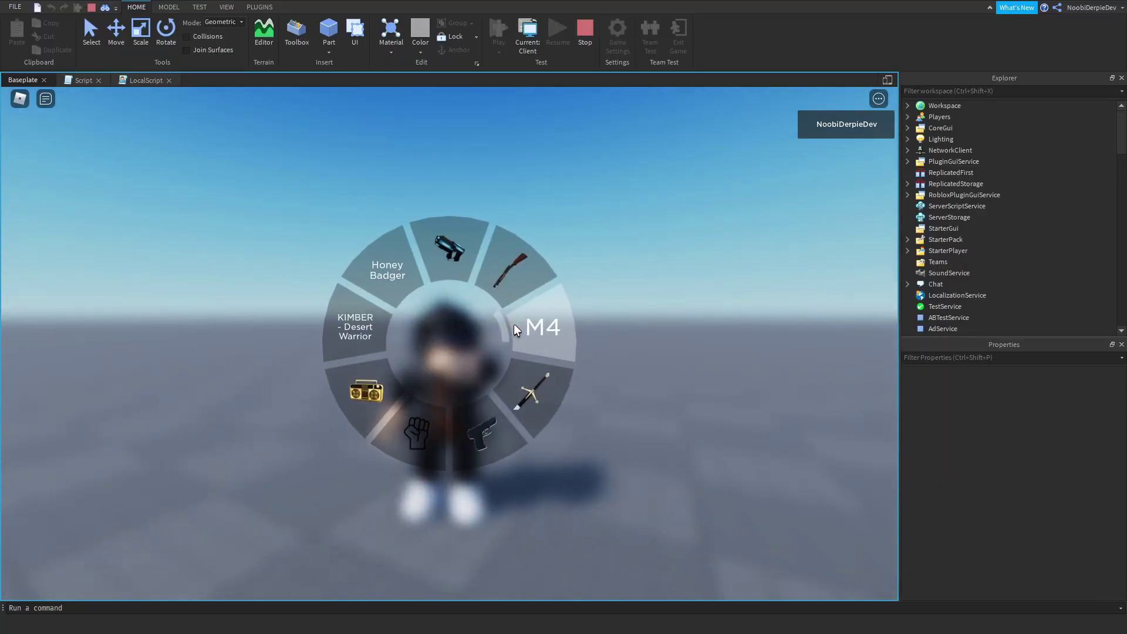
click(505, 261)
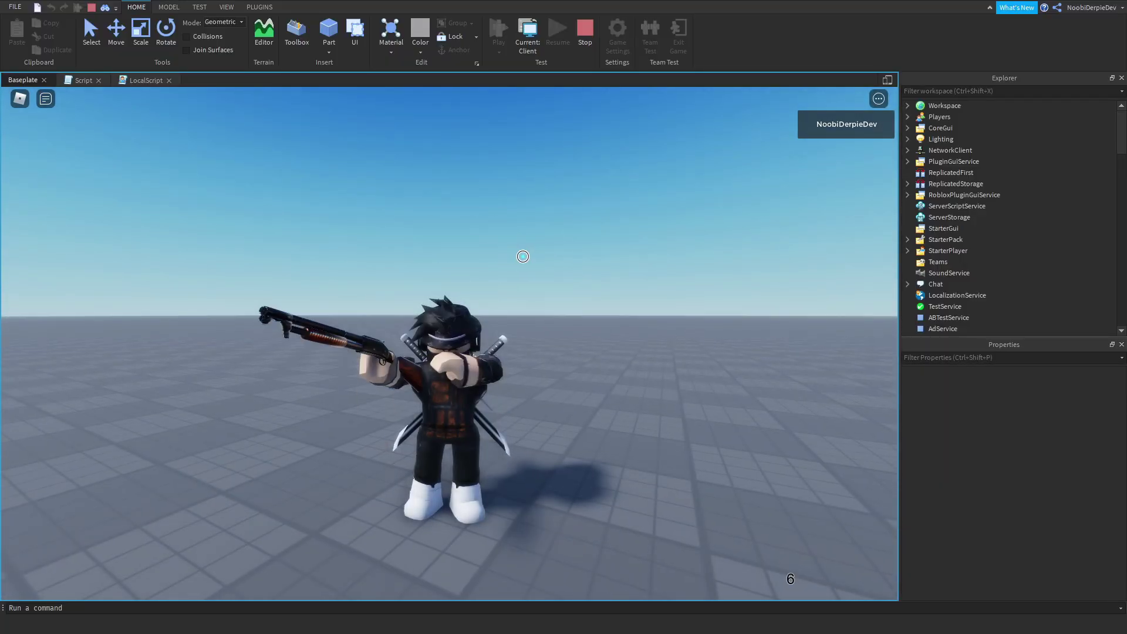
click(582, 260)
key(w)
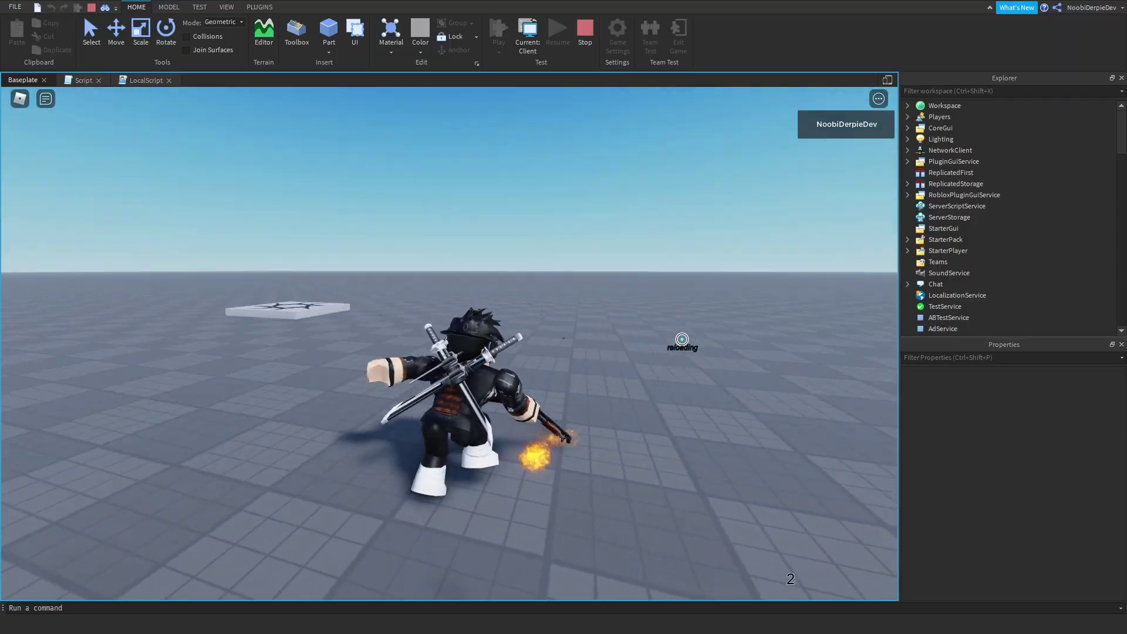
Cycle the equipped weapon through Honey Badger, KIMBER - Desert Warrior and M4 using the radial menu
key(q)
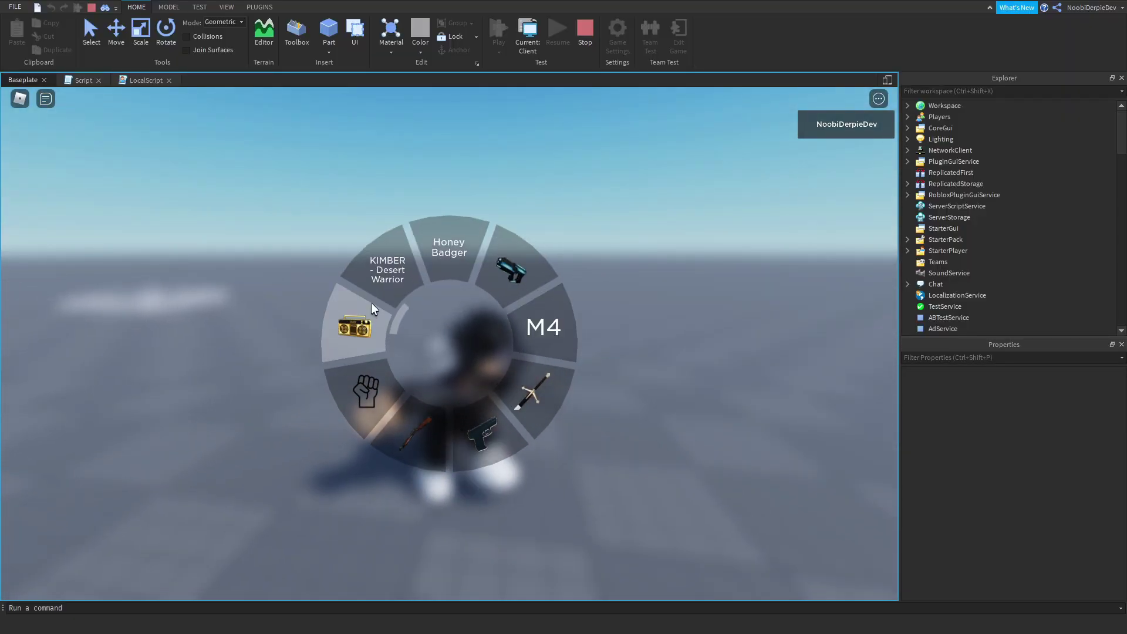
click(418, 243)
right_drag(435, 245, 319, 251)
key(q)
click(461, 218)
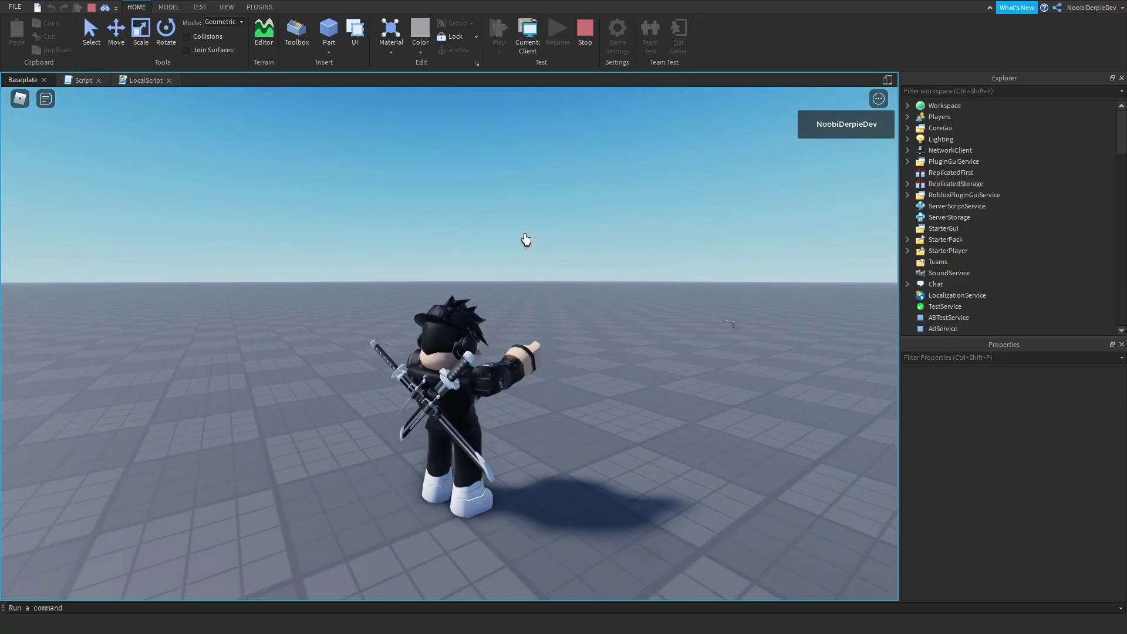
key(q)
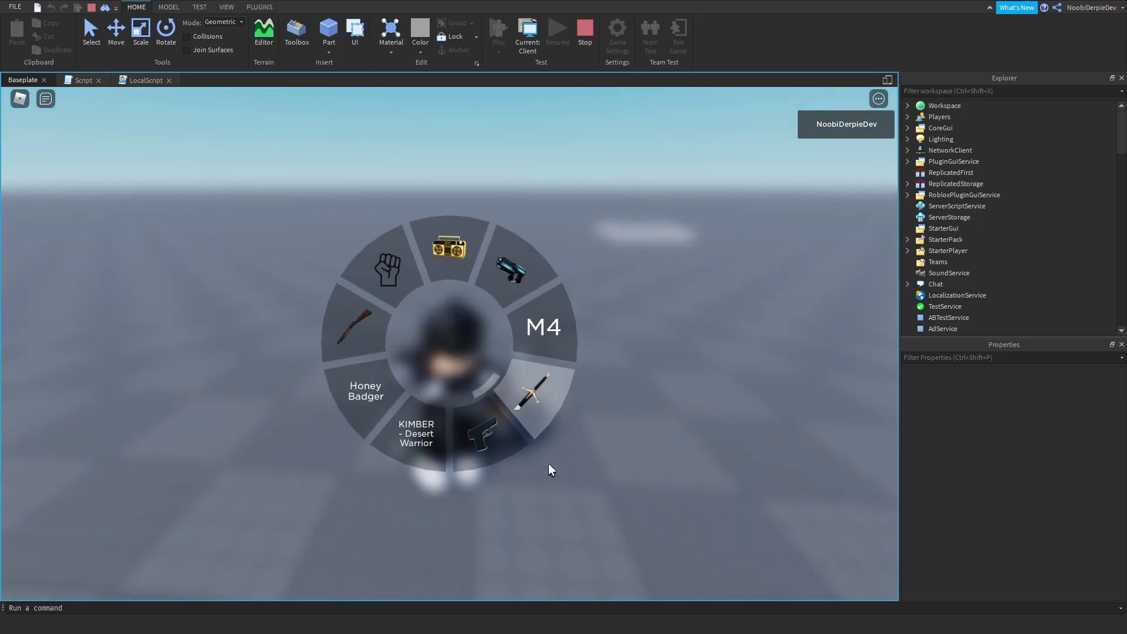
click(558, 310)
key(w)
Equip the HyperlaserGun from the radial menu and test firing it in different directions
key(q)
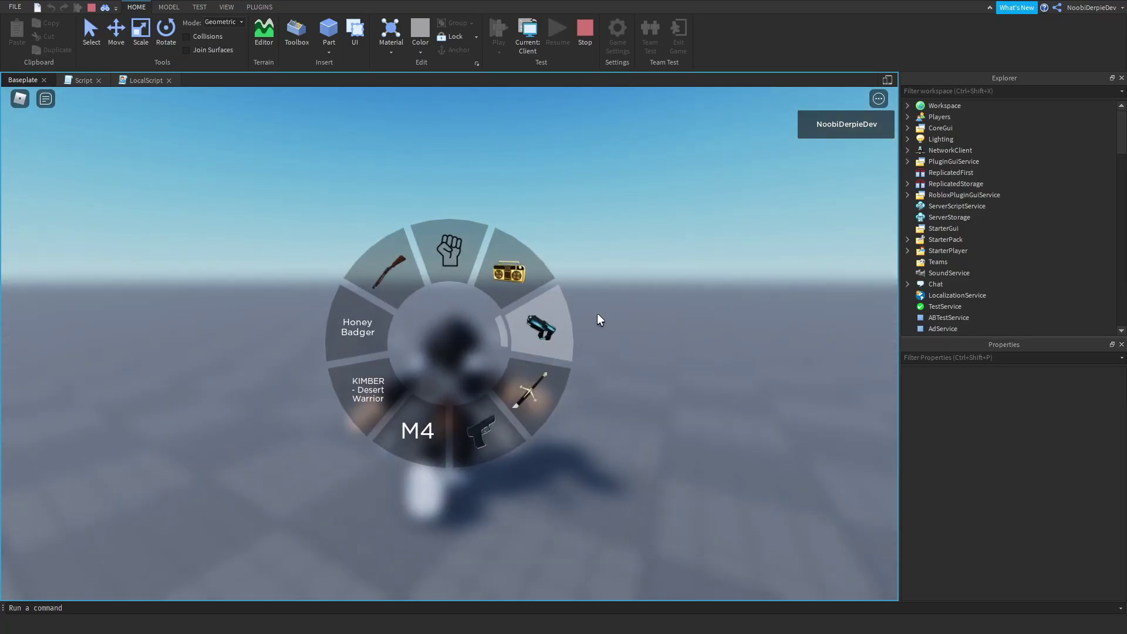
click(591, 316)
click(665, 299)
right_drag(664, 298, 646, 297)
click(703, 327)
right_drag(704, 328, 705, 329)
Switch weapons once more through the radial menu and stop the playtest
key(q)
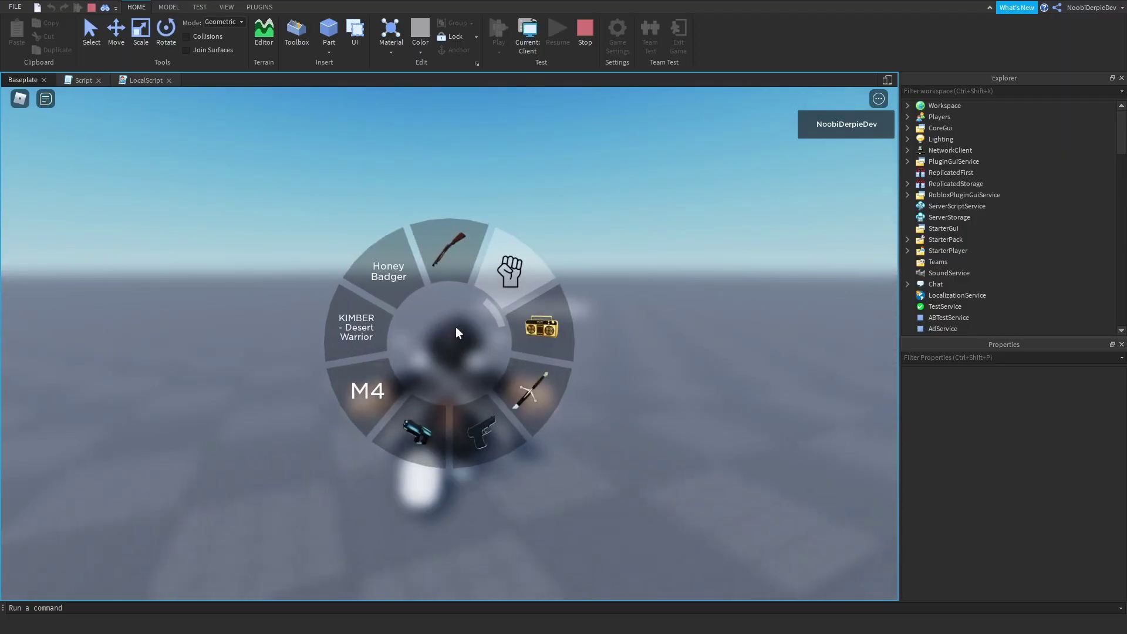
click(646, 410)
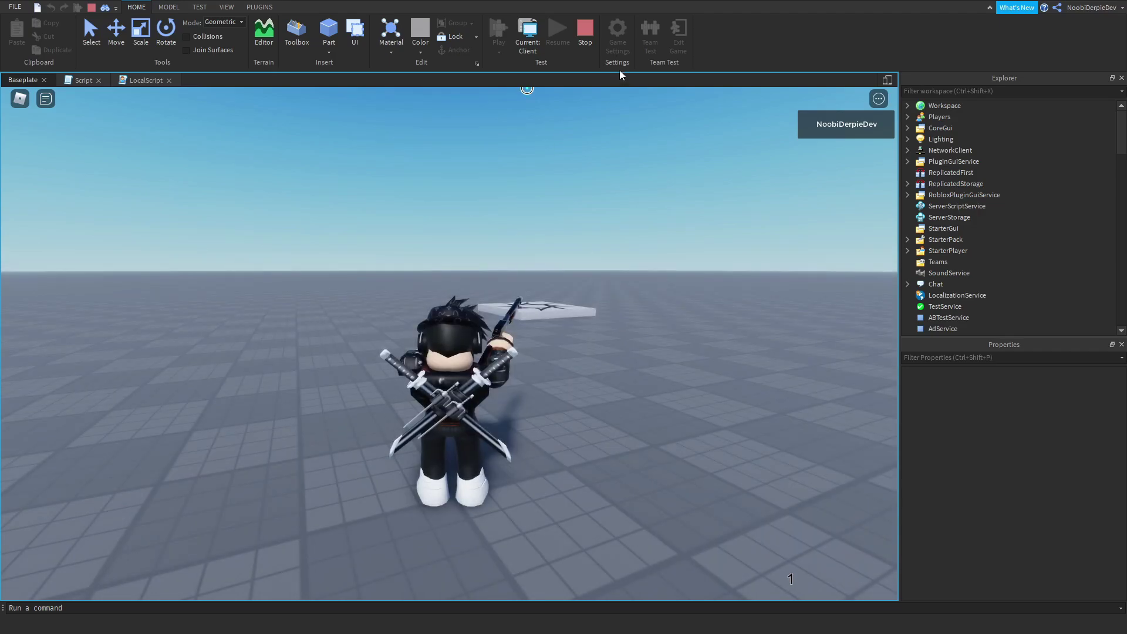
key(shift+F5)
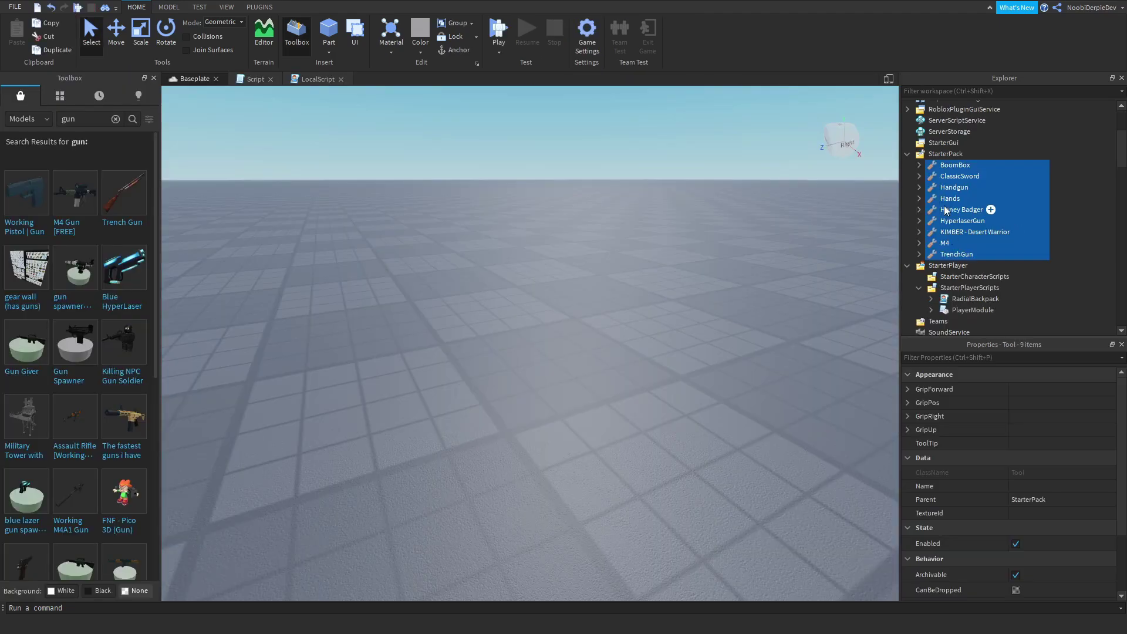
Paste a copy of all nine StarterPack tools, BoomBox through TrenchGun, into Workspace
click(941, 166)
shift+click(947, 250)
key(ctrl+x)
key(ctrl+v)
scroll(939, 173, up, 1)
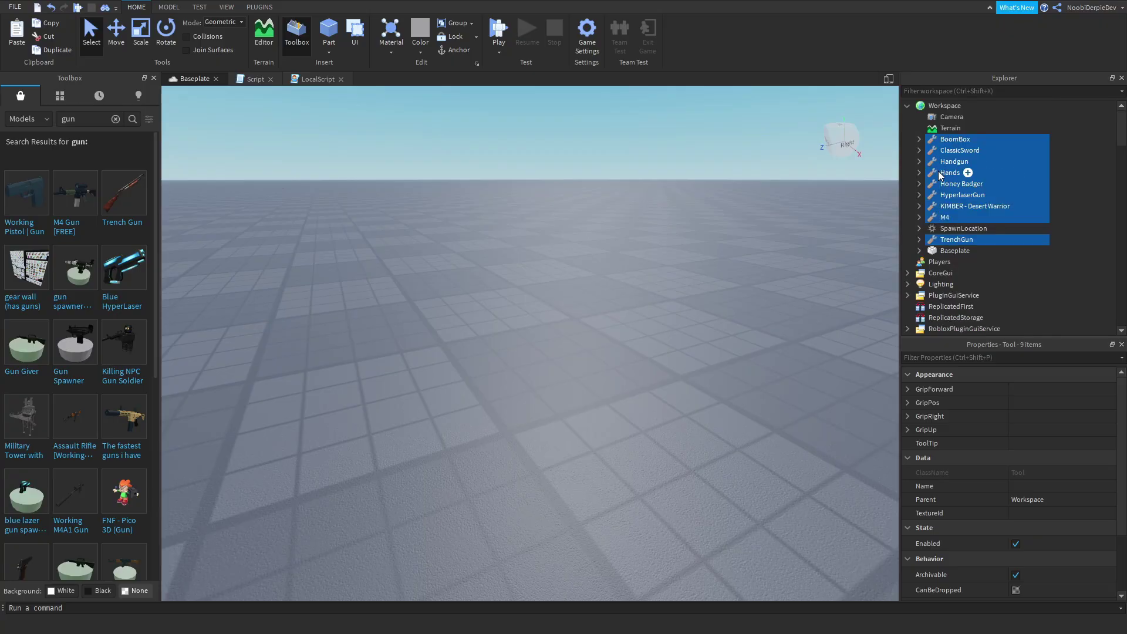
Move the copied tools from Workspace into StarterPack so that it holds two of each tool
key(ctrl+x)
scroll(938, 175, down, 3)
click(939, 179)
key(ctrl+shift+v)
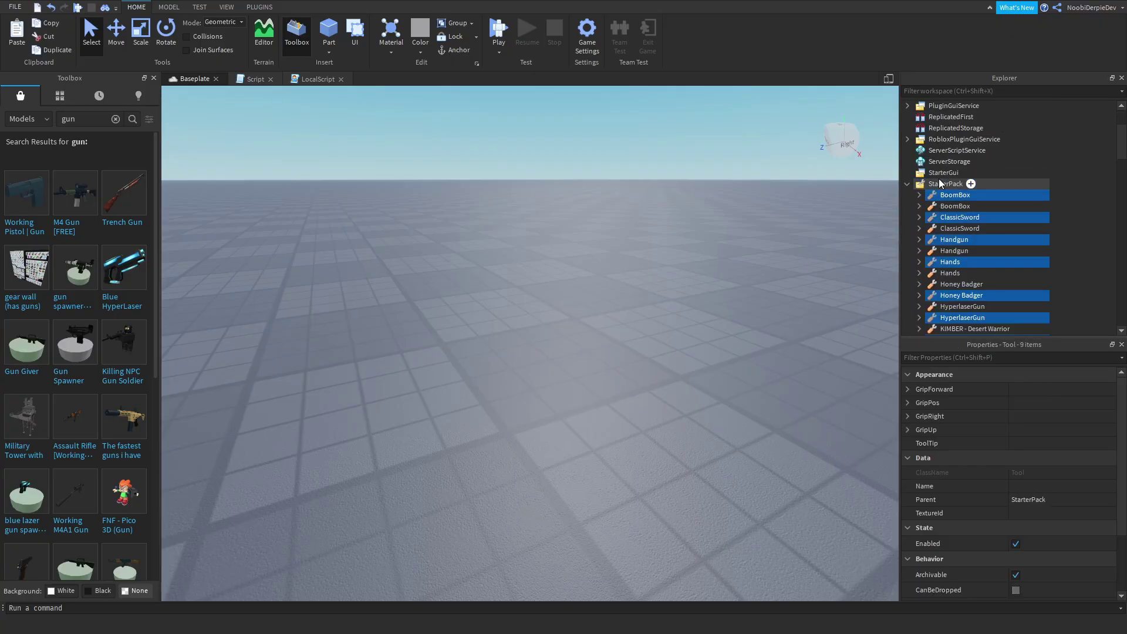
click(940, 182)
scroll(943, 205, down, 3)
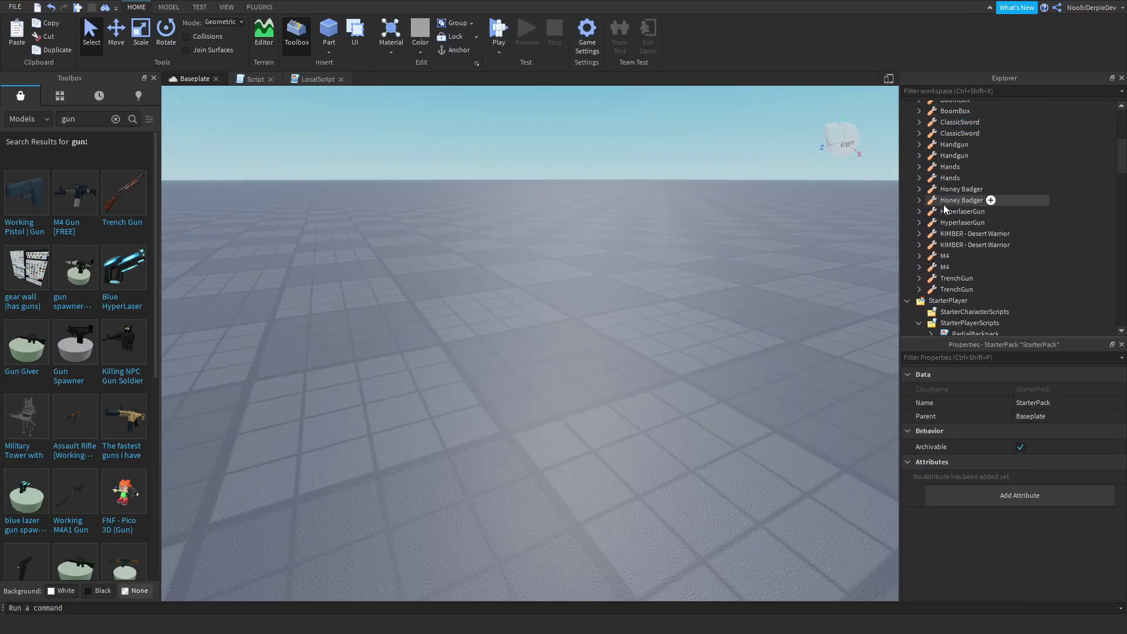
Playtest the doubled tool set by walking off the spawn and opening the radial menu, and stop the test
click(506, 35)
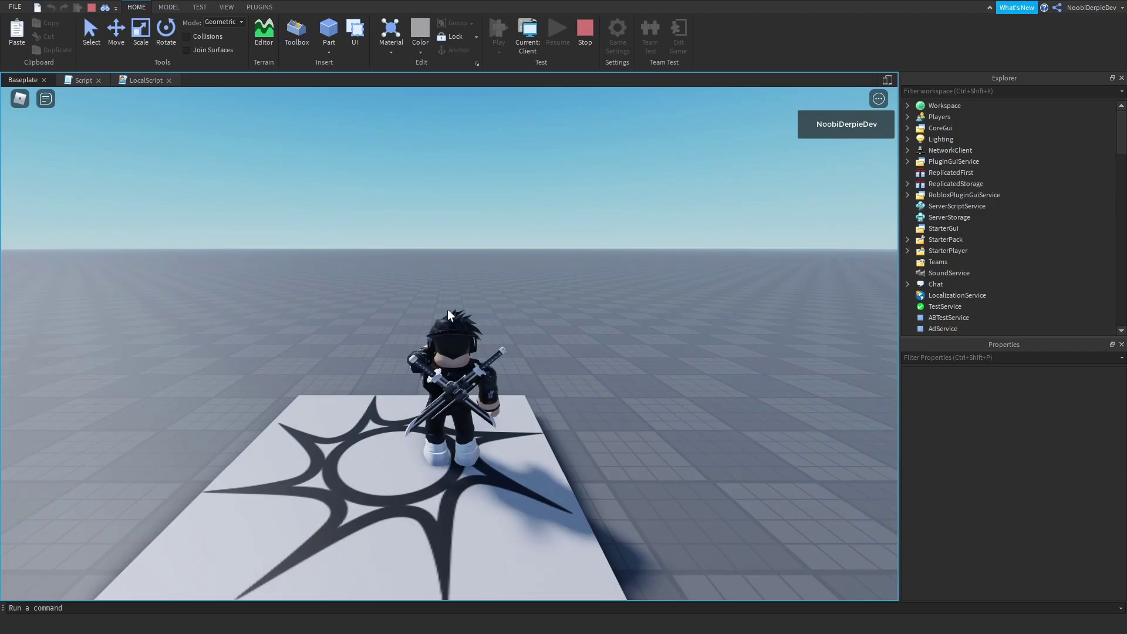
key(w)
key(d)
key(q)
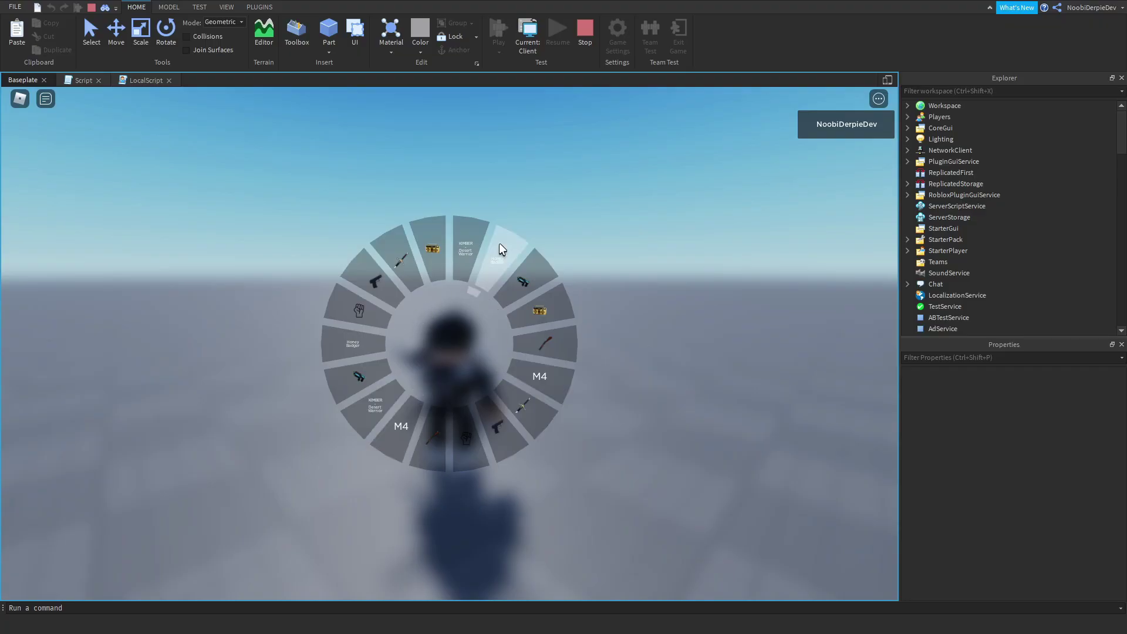
click(591, 20)
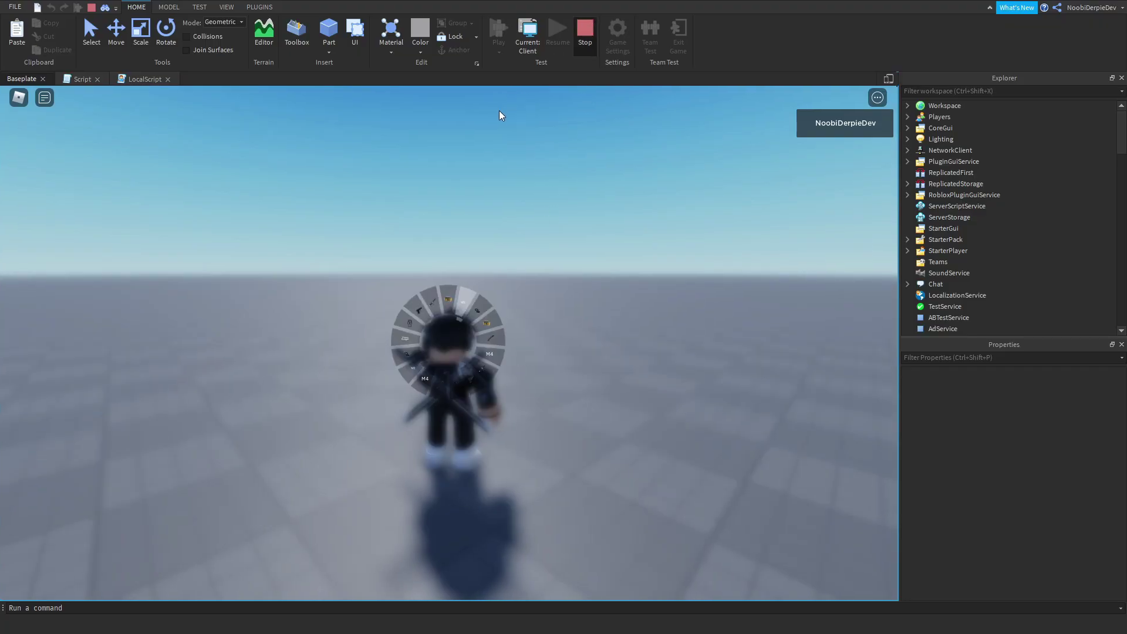
key(shift+F5)
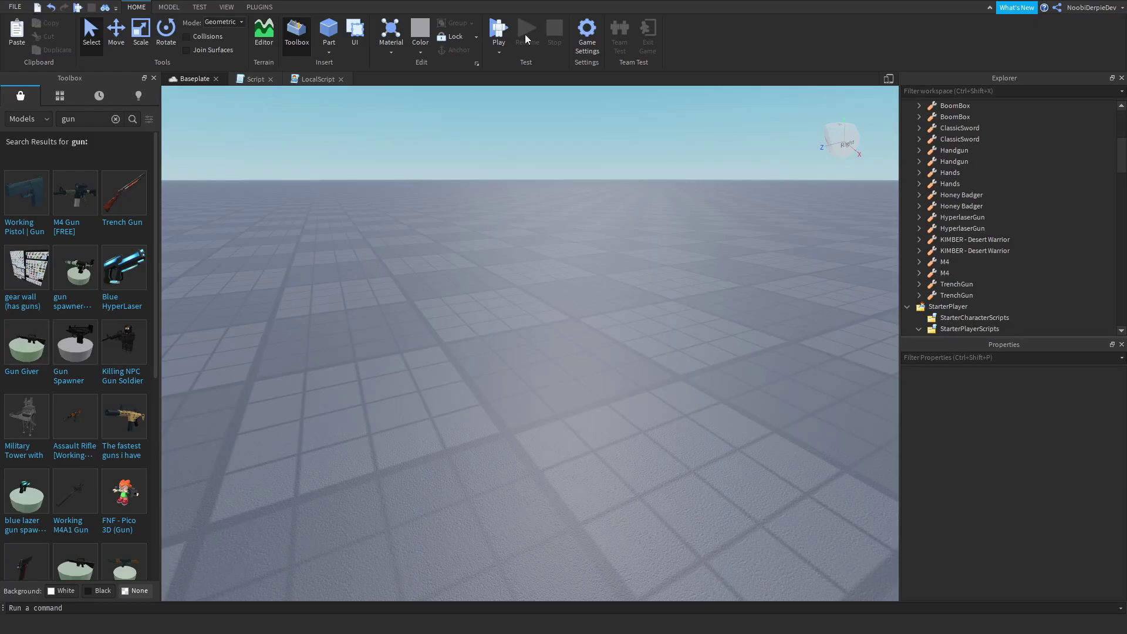
Start a playtest and expand the local player's Backpack under Players to examine its tools
click(492, 32)
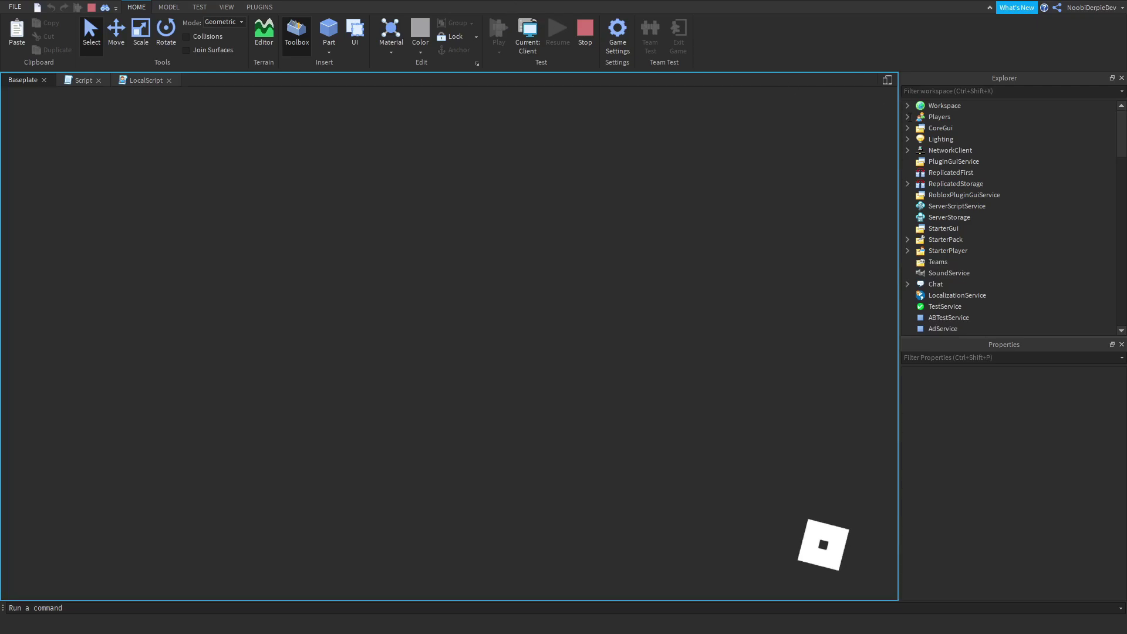
click(909, 116)
click(919, 129)
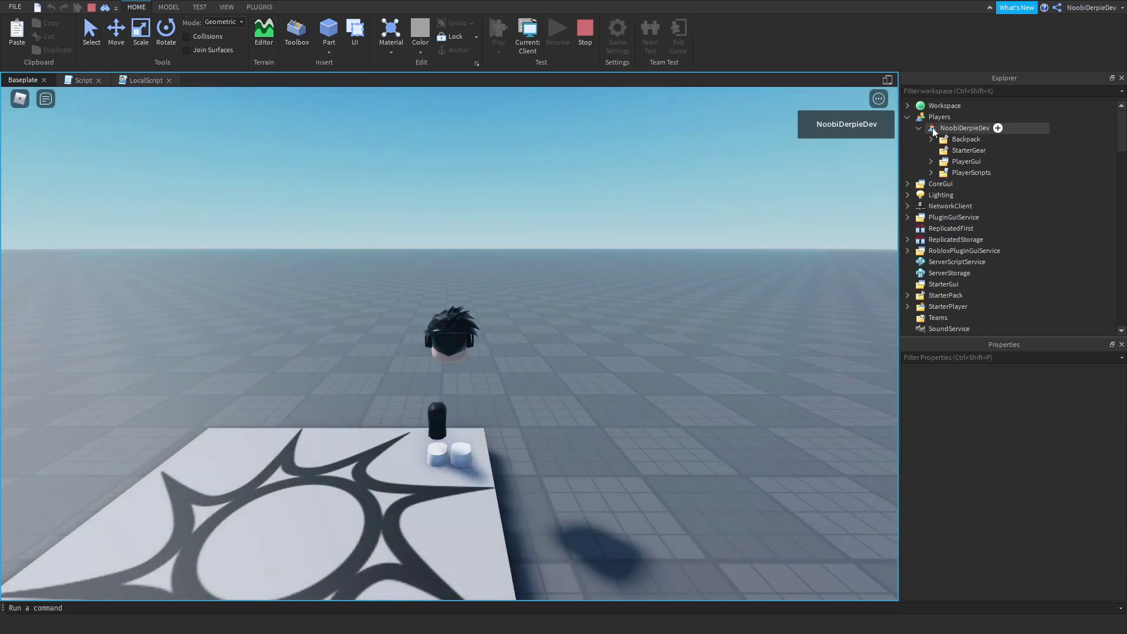
click(933, 131)
click(931, 139)
click(961, 141)
scroll(968, 150, down, 2)
scroll(968, 150, up, 2)
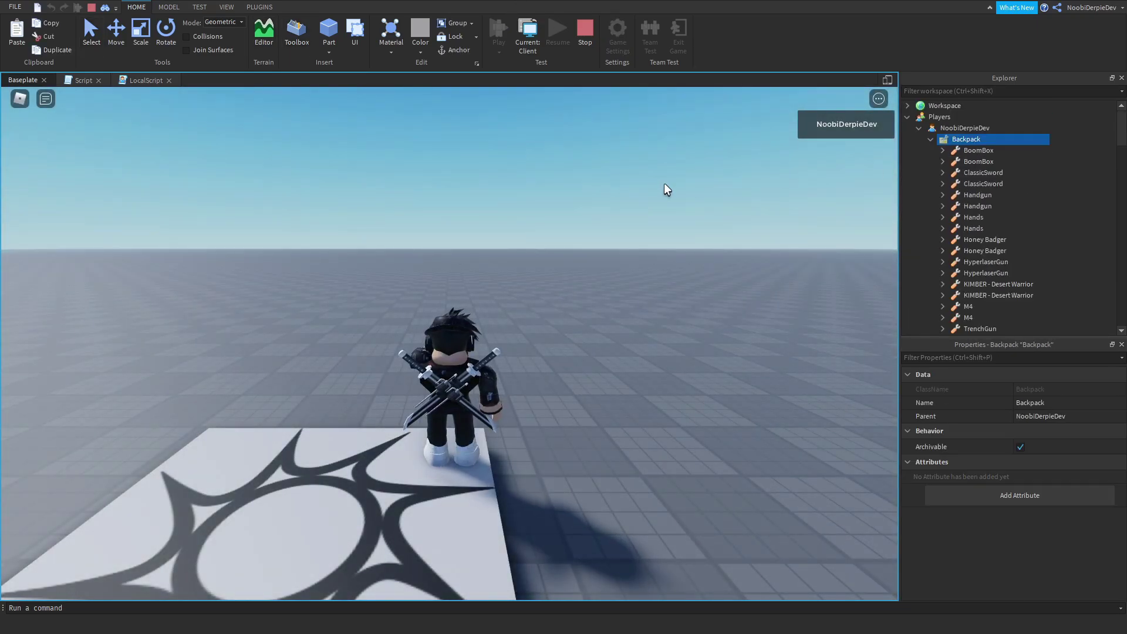
Walk the character forward and equip a KIMBER - Desert Warrior from the radial menu while watching the Backpack
right_drag(664, 183, 675, 207)
key(w)
key(q)
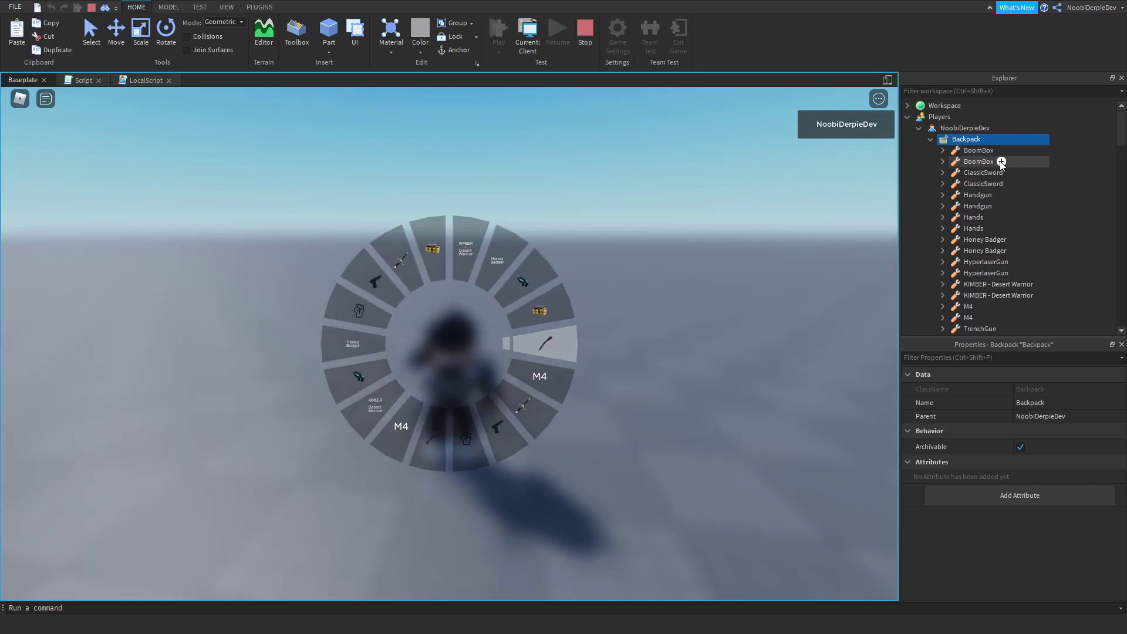
click(493, 220)
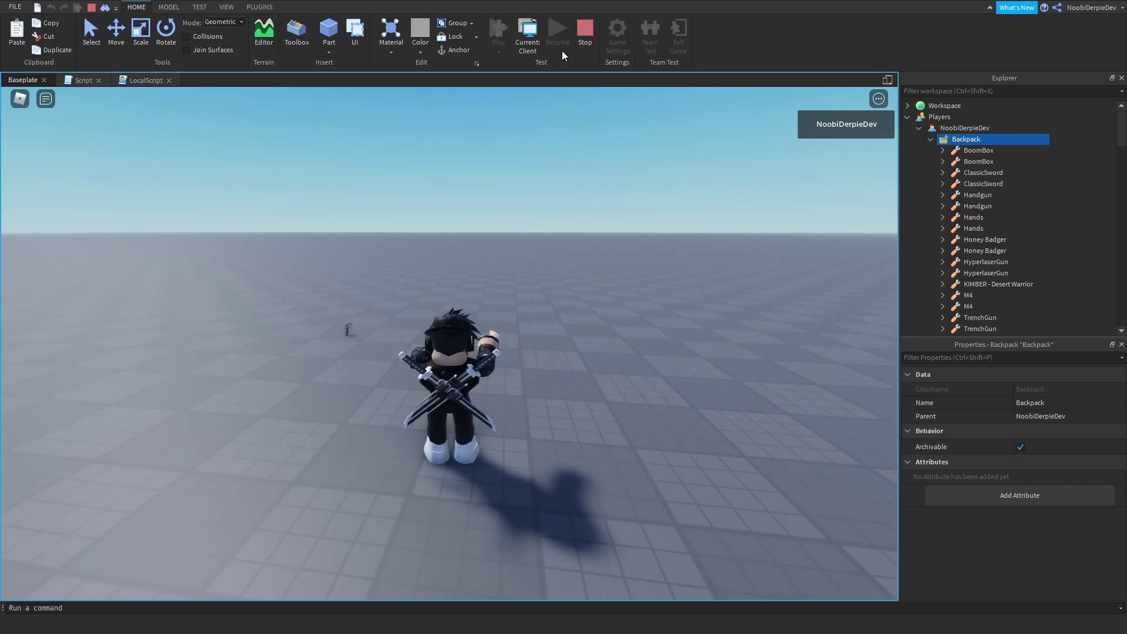
Switch to a BoomBox through the radial menu, check the Backpack's tool list, and stop the playtest
right_drag(537, 191, 503, 241)
key(q)
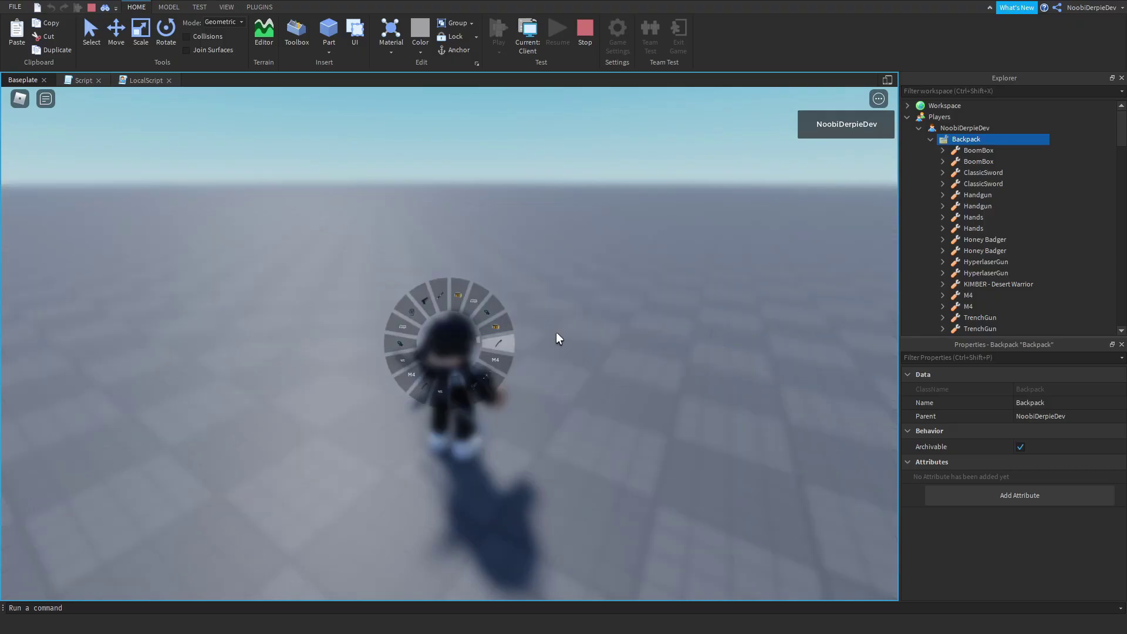
click(549, 246)
key(w)
key(q)
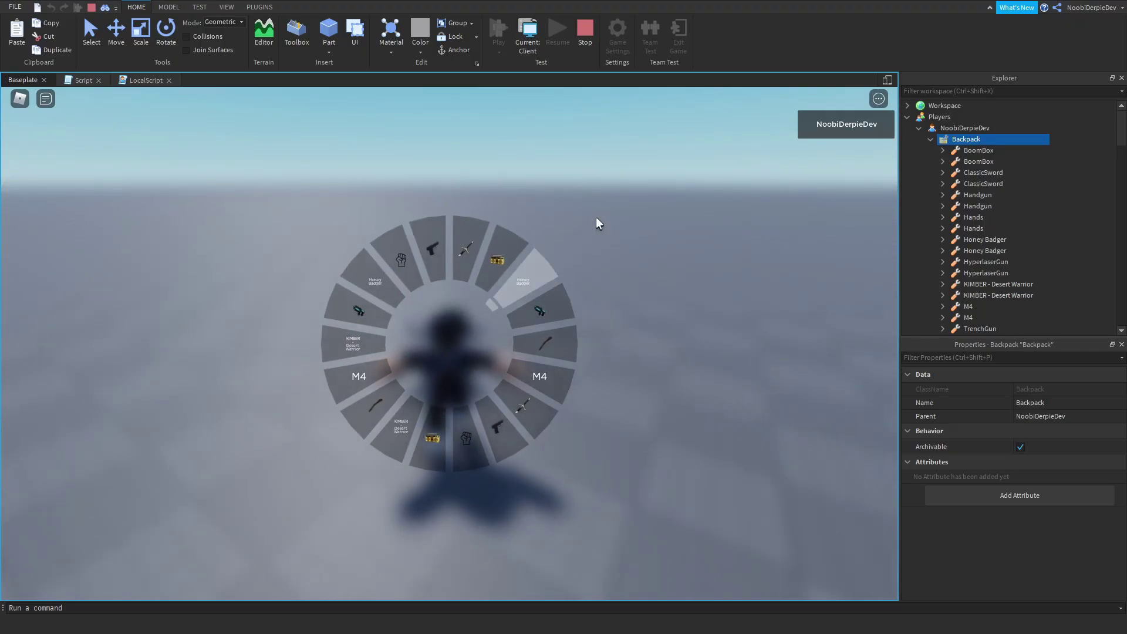
click(585, 30)
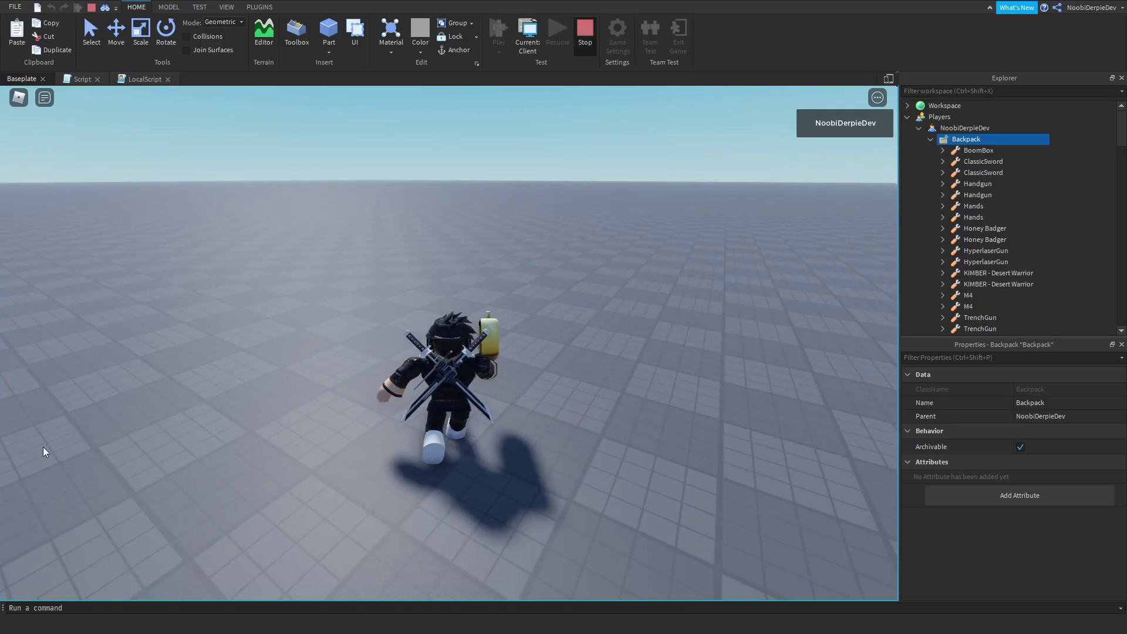